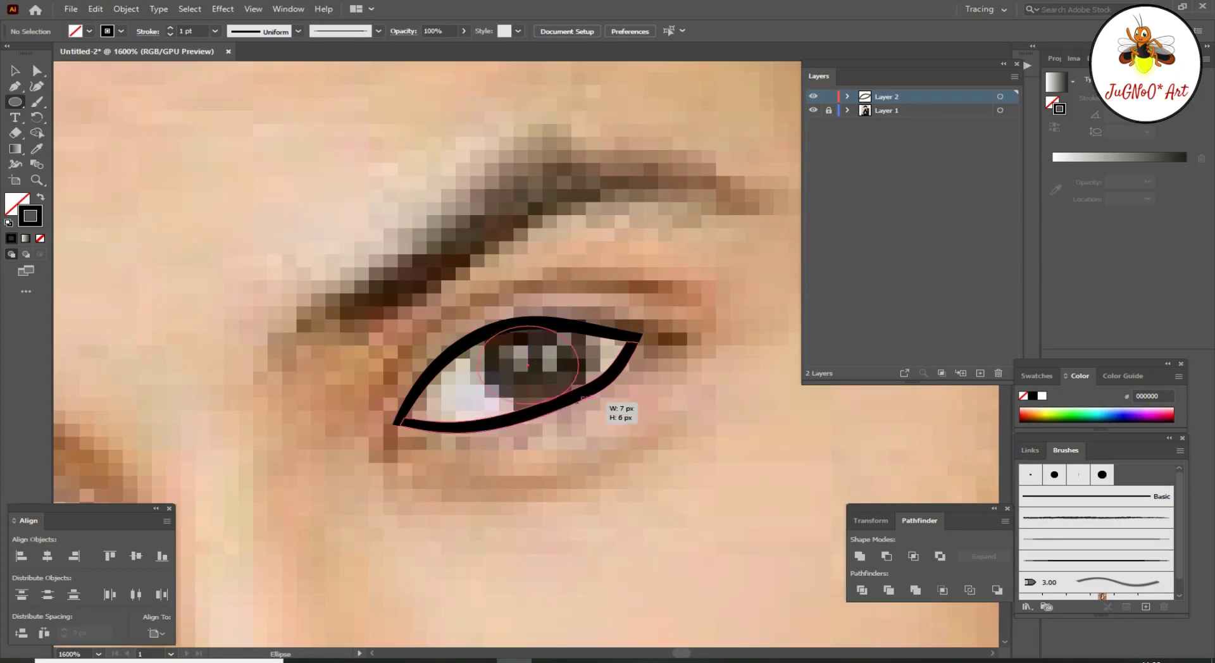
# Step: Draw a stroke-less iris circle inside the right eye, then select it with the eye outline for trimming
pyautogui.moveTo(471, 316); pyautogui.dragTo(598, 423)
pyautogui.press('v')
pyautogui.moveTo(535, 371); pyautogui.dragTo(541, 365)
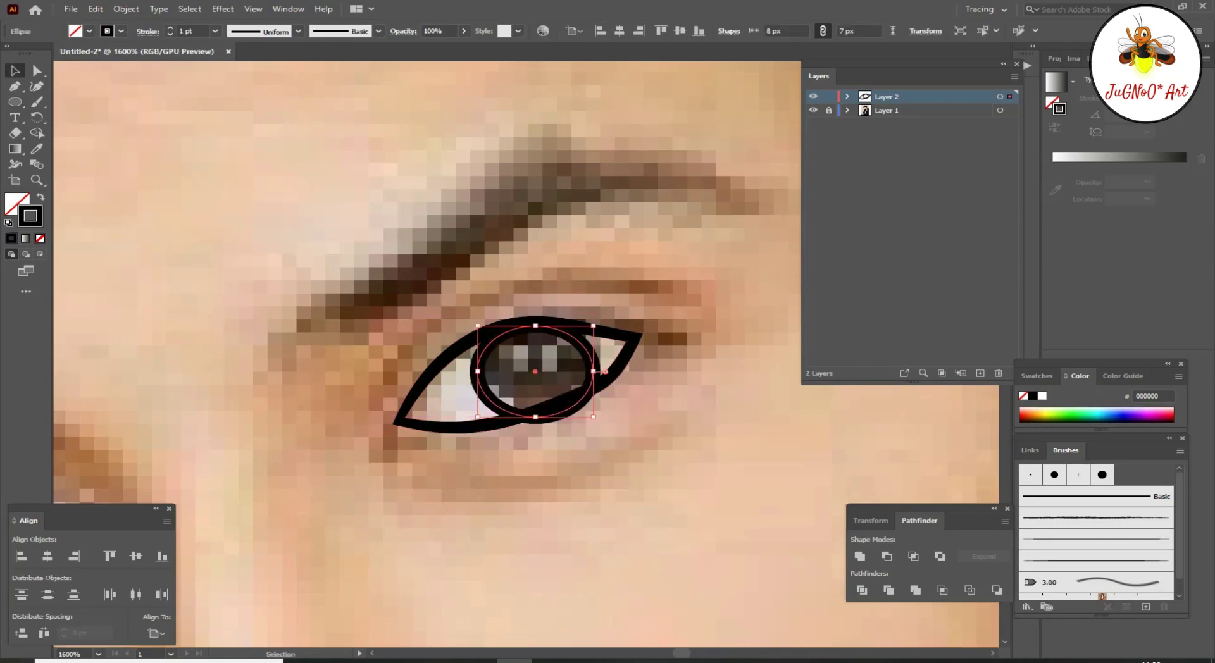
pyautogui.press('/')
pyautogui.press('l')
pyautogui.hotkey('ctrl', 'a')
pyautogui.hotkey('shift', 'm')
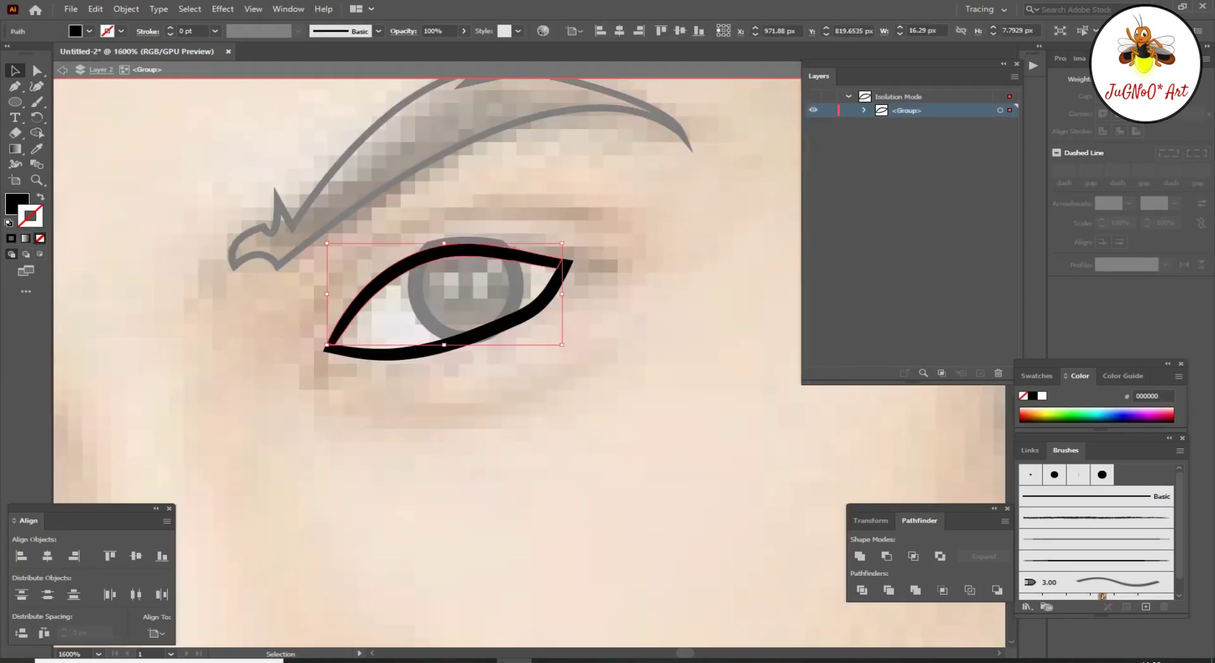
# Step: Exit the isolated eye group and delete the old eye outline
pyautogui.rightClick(512, 255)
pyautogui.click(538, 296)
pyautogui.press('Delete')
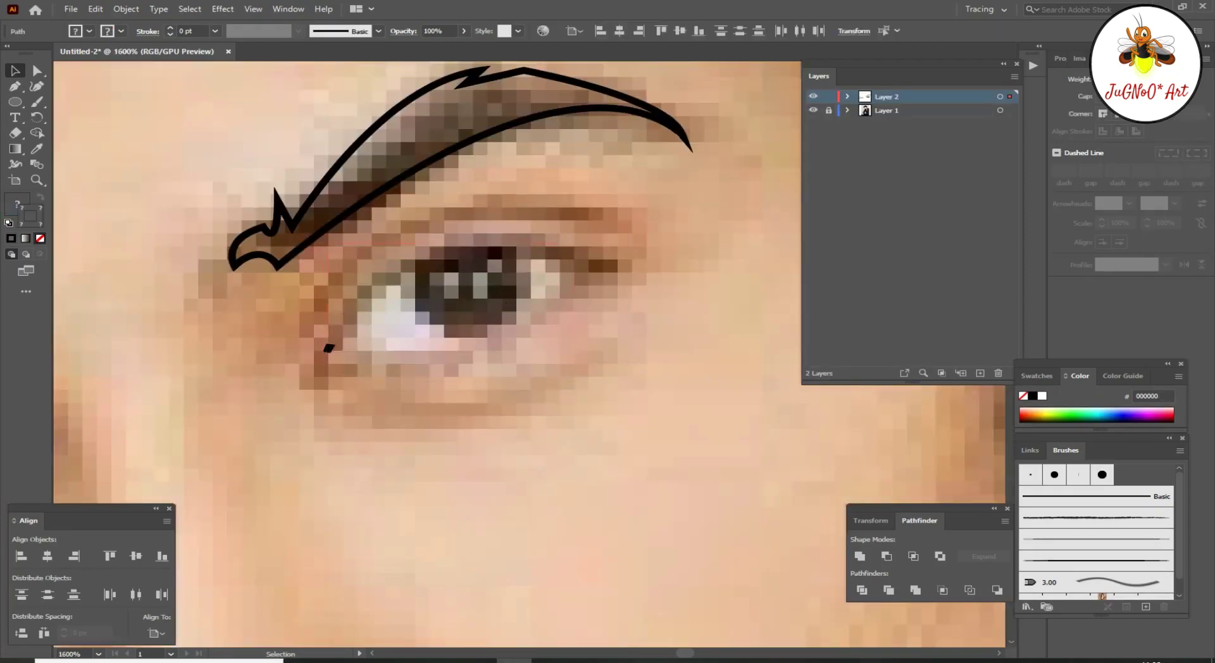
pyautogui.press('p')
pyautogui.hotkey('ctrl', '-')
# Step: Redraw the right eye outline and its curved eyelid crease
pyautogui.click(342, 349)
pyautogui.moveTo(488, 304); pyautogui.dragTo(596, 344)
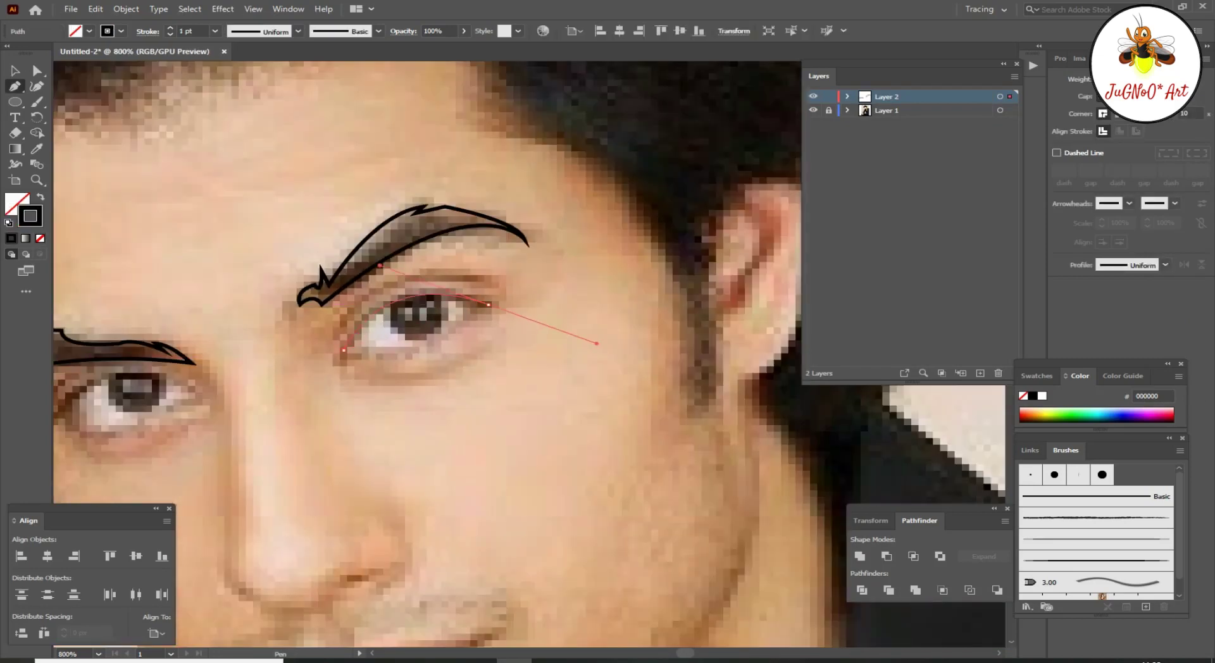
pyautogui.click(336, 329)
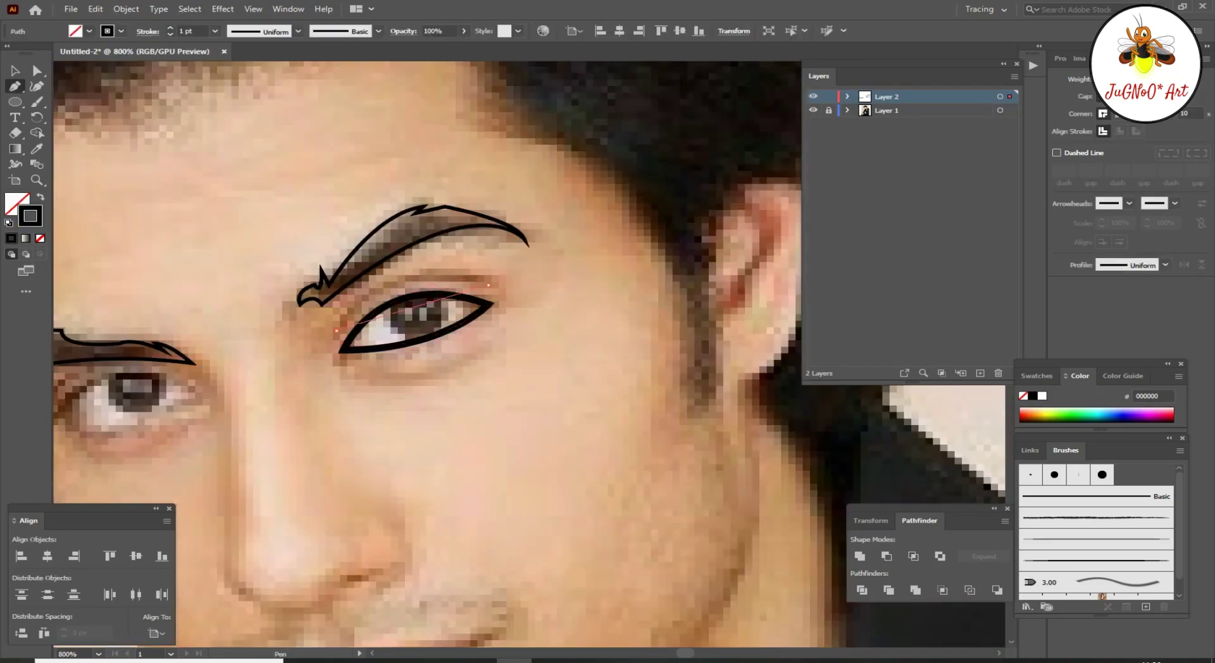
pyautogui.moveTo(488, 285); pyautogui.dragTo(582, 311)
pyautogui.hotkey('ctrl', 'shift', 'a')
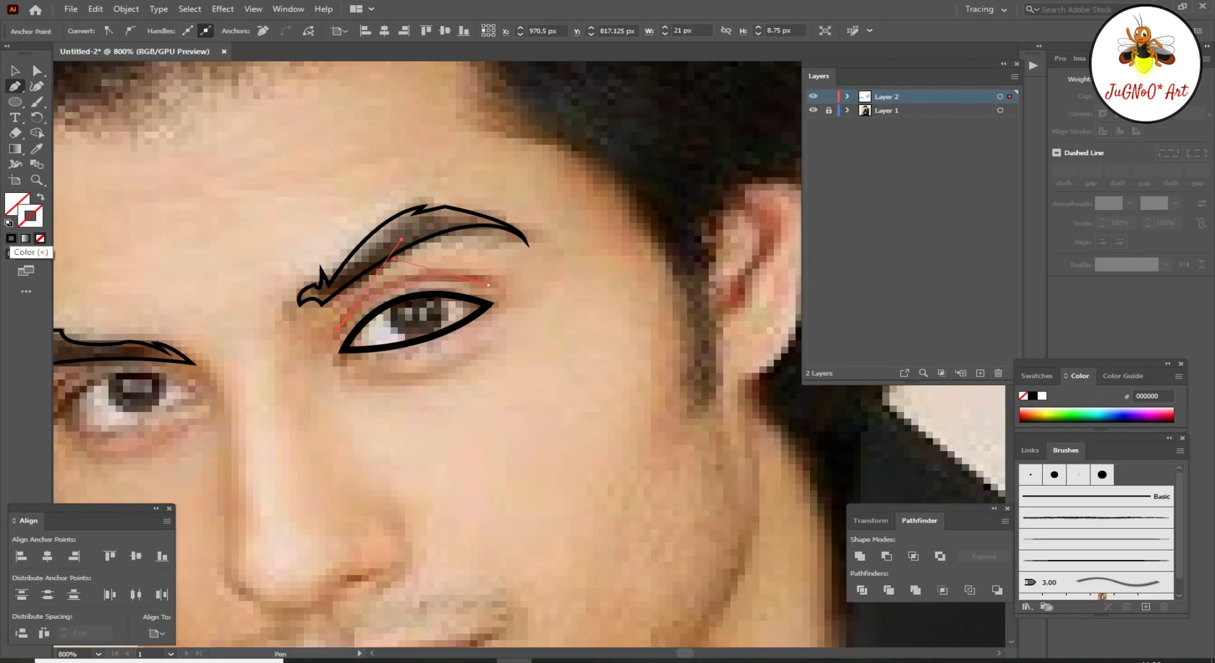
# Step: Add a stroke-less iris circle centred in the right eye
pyautogui.press('l')
pyautogui.hotkey('ctrl', '+')
pyautogui.hotkey('ctrl', '+')
pyautogui.hotkey('ctrl', '+')
pyautogui.moveTo(364, 270); pyautogui.dragTo(515, 406)
pyautogui.press('/')
pyautogui.moveTo(439, 338); pyautogui.dragTo(428, 329)
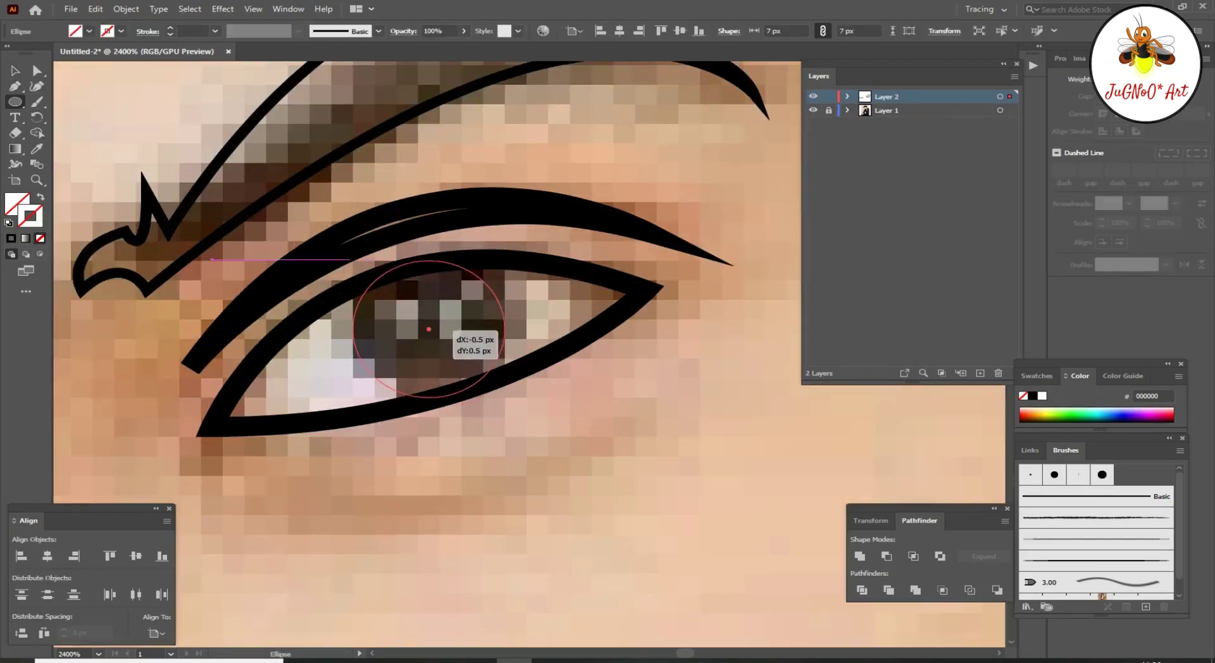
# Step: Trace the left eye outline with a curved closing edge
pyautogui.hotkey('ctrl', '-')
pyautogui.hotkey('ctrl', '-')
pyautogui.hotkey('ctrl', '-')
pyautogui.press('p')
pyautogui.click(417, 317)
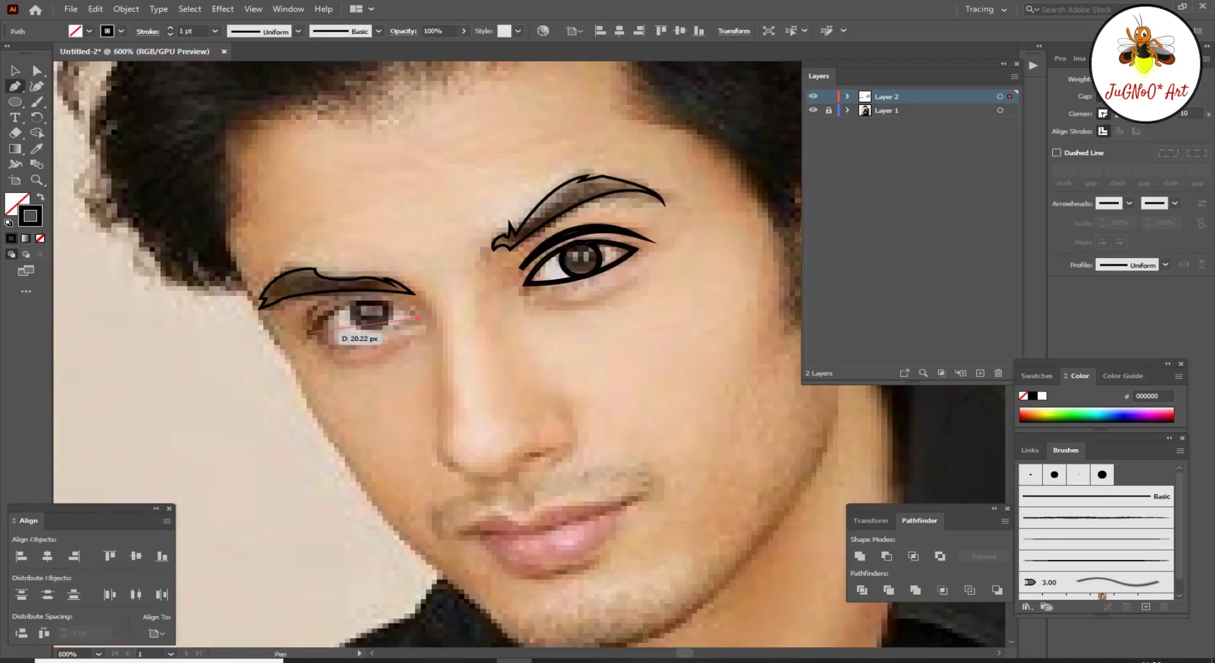
pyautogui.moveTo(418, 318); pyautogui.dragTo(430, 330)
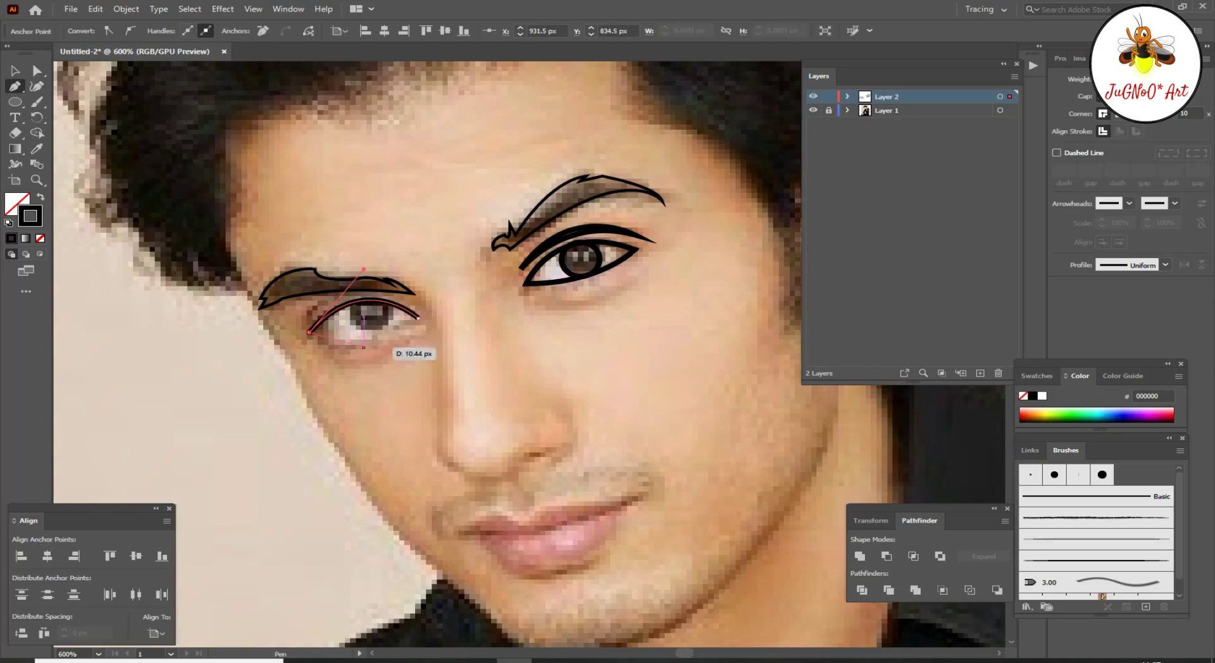
pyautogui.hotkey('ctrl', '-')
pyautogui.moveTo(363, 346); pyautogui.dragTo(327, 359)
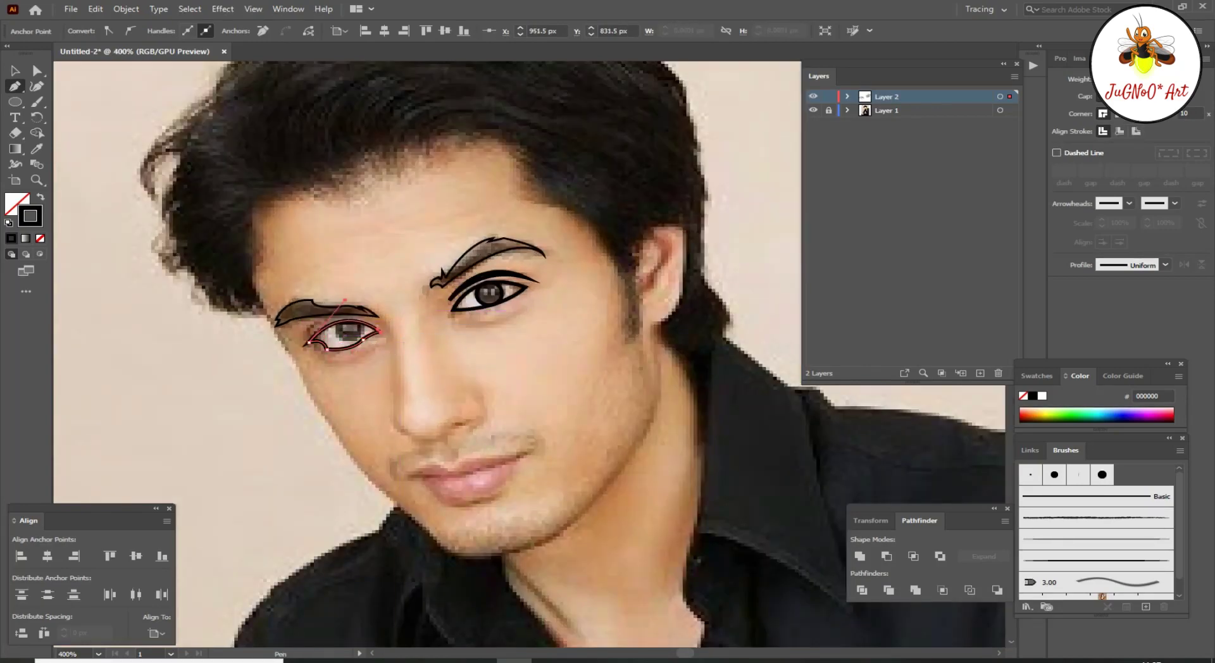
pyautogui.hotkey('ctrl', 'shift', 'a')
# Step: Draw the left iris ellipse and toggle the reference photo to check the linework
pyautogui.press('l')
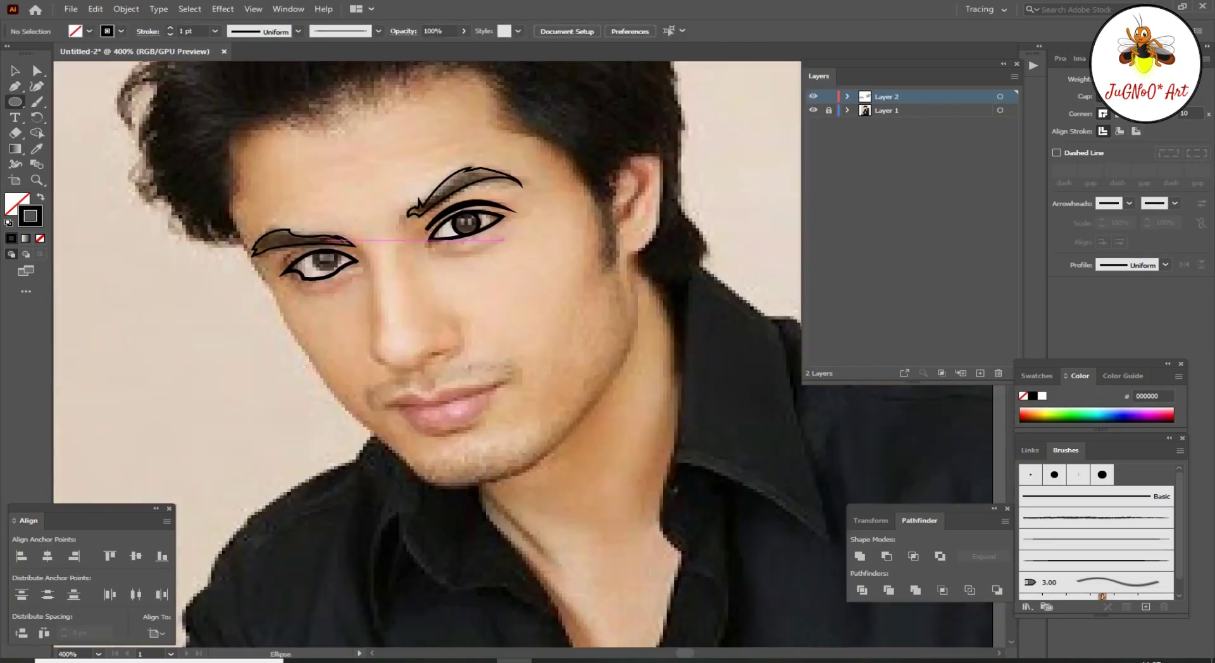
pyautogui.scroll(5, 326, 240)
pyautogui.moveTo(259, 222); pyautogui.dragTo(378, 316)
pyautogui.hotkey('ctrl', '0')
pyautogui.press('v')
pyautogui.click(813, 110)
pyautogui.press('p')
pyautogui.scroll(4, 375, 339)
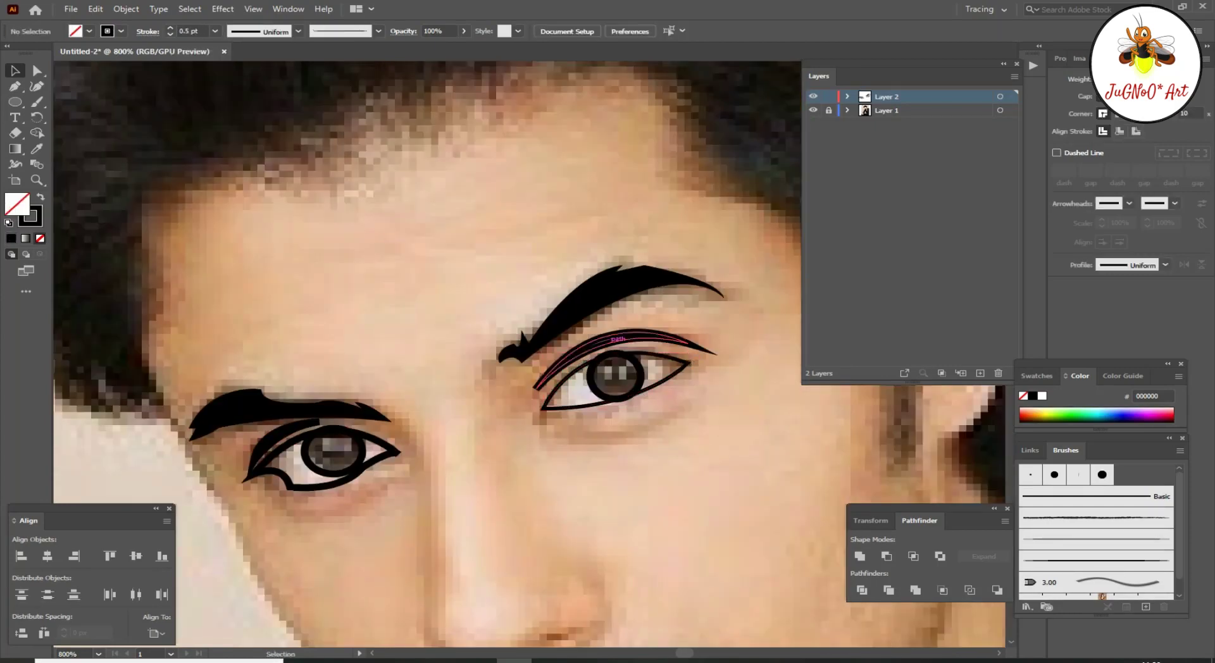
# Step: Add a small white, stroke-less highlight square on the right iris
pyautogui.click(15, 101)
pyautogui.scroll(4, 490, 323)
pyautogui.click(82, 105)
pyautogui.moveTo(491, 282)
pyautogui.mouseDown()
pyautogui.moveTo(519, 334)
pyautogui.moveTo(519, 322)
pyautogui.mouseUp()
pyautogui.press('/')
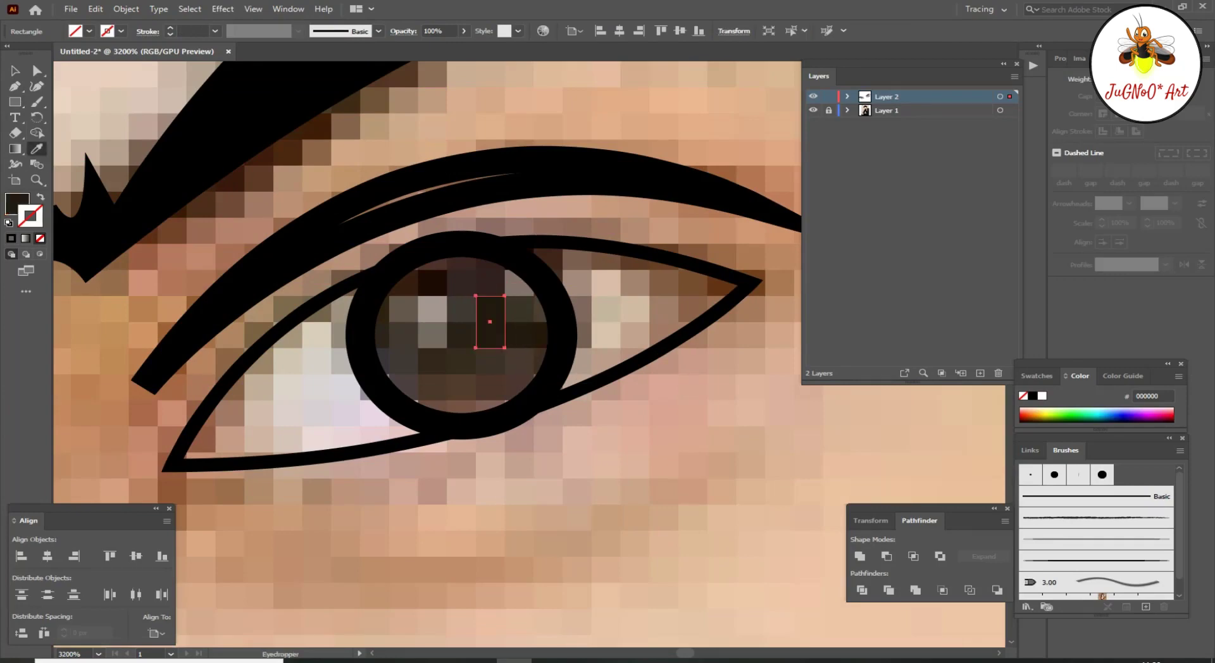
pyautogui.click(1042, 396)
pyautogui.press('m')
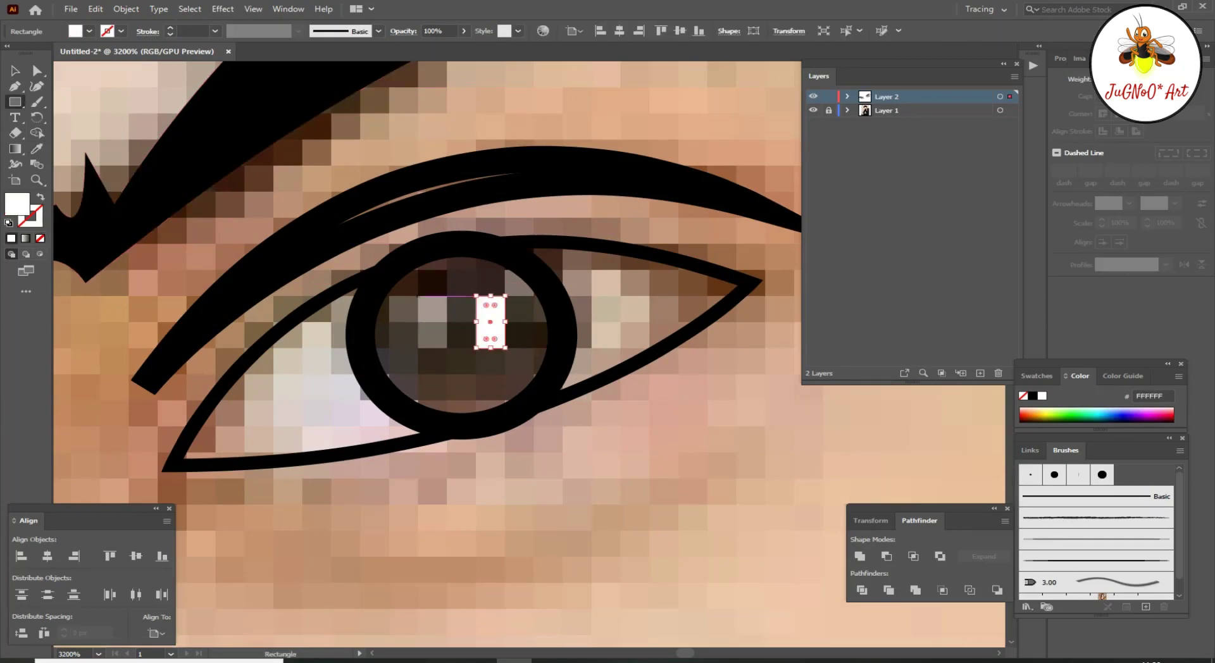
pyautogui.hotkey('ctrl', 'shift', 'a')
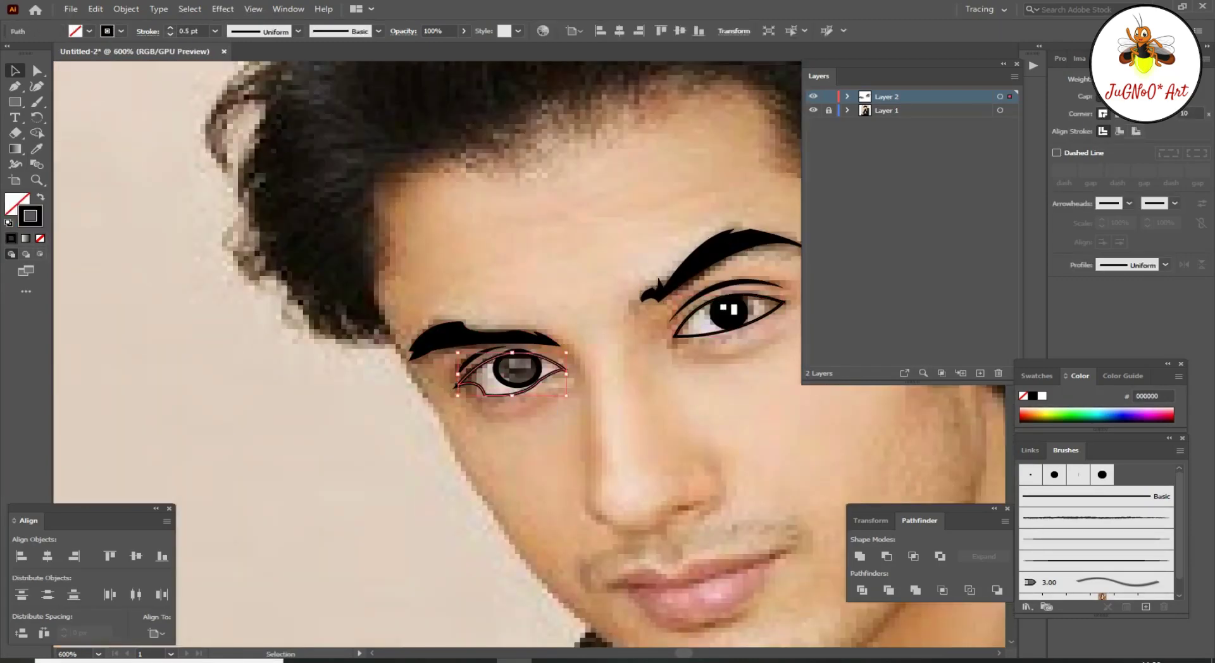
# Step: Add two white highlight squares on the left iris
pyautogui.scroll(-1, 318, 299)
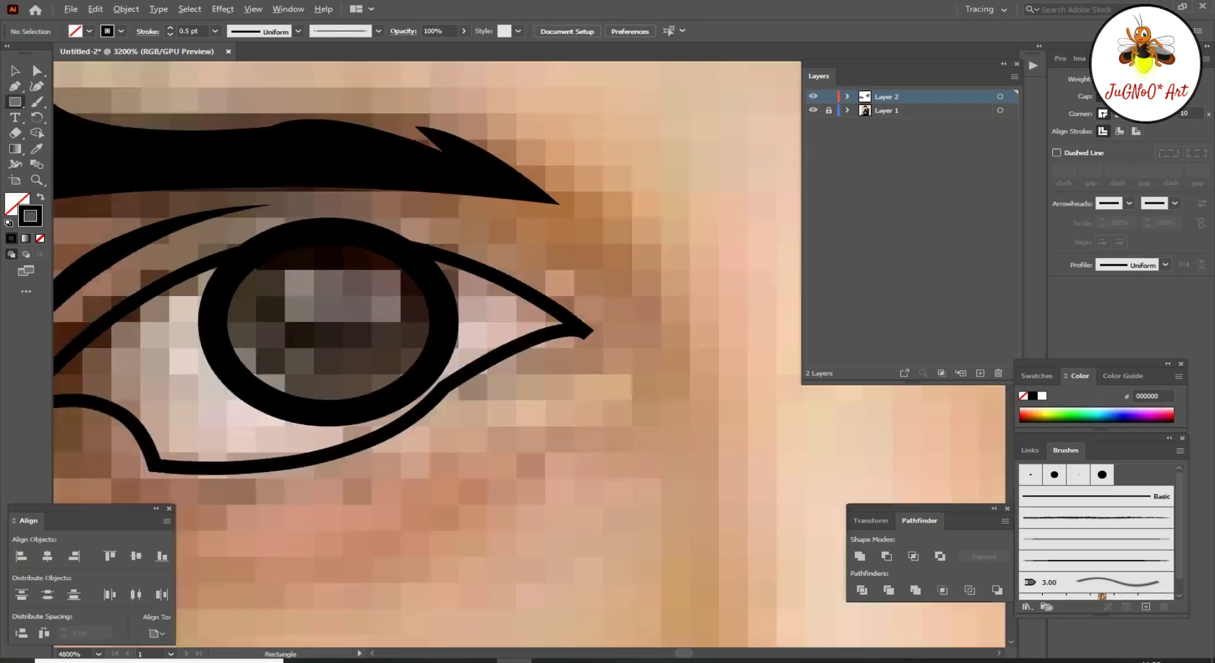
pyautogui.moveTo(299, 309); pyautogui.dragTo(329, 257)
pyautogui.scroll(3, 329, 258)
pyautogui.hotkey('shift', 'x')
pyautogui.scroll(-5, 215, 206)
pyautogui.moveTo(279, 204); pyautogui.dragTo(405, 231)
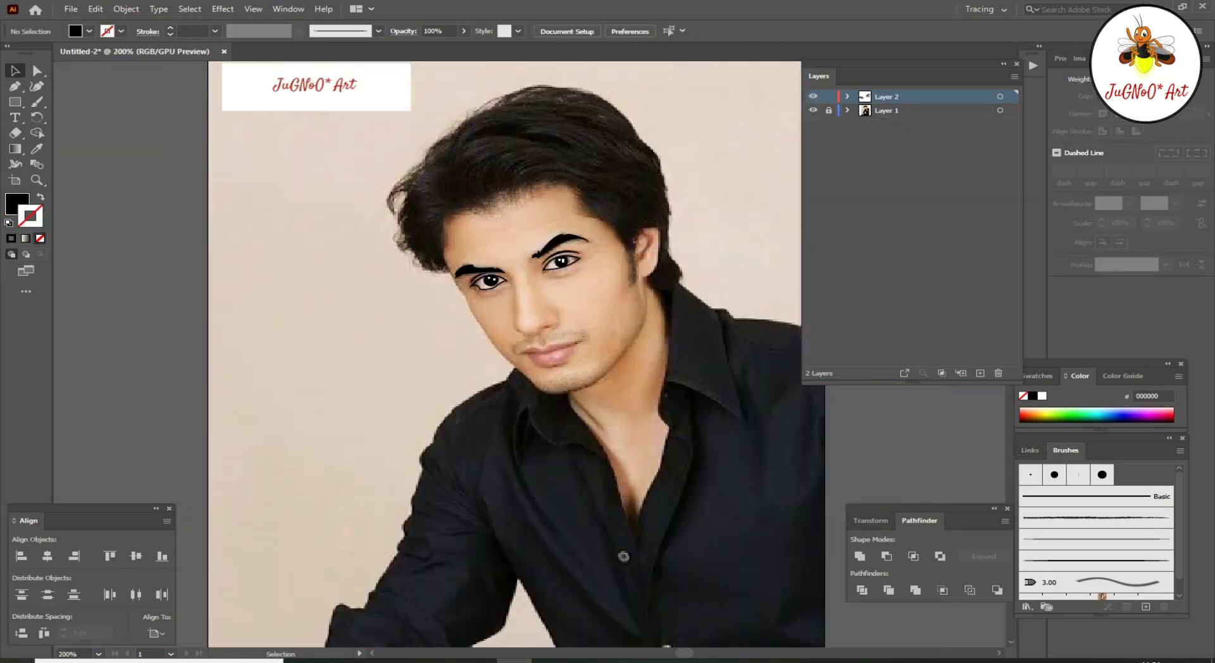
# Step: Start a black-stroked hair outline beside the left temple along the hair edge
pyautogui.press('p')
pyautogui.hotkey('shift', 'x')
pyautogui.scroll(1, 439, 244)
pyautogui.click(443, 278)
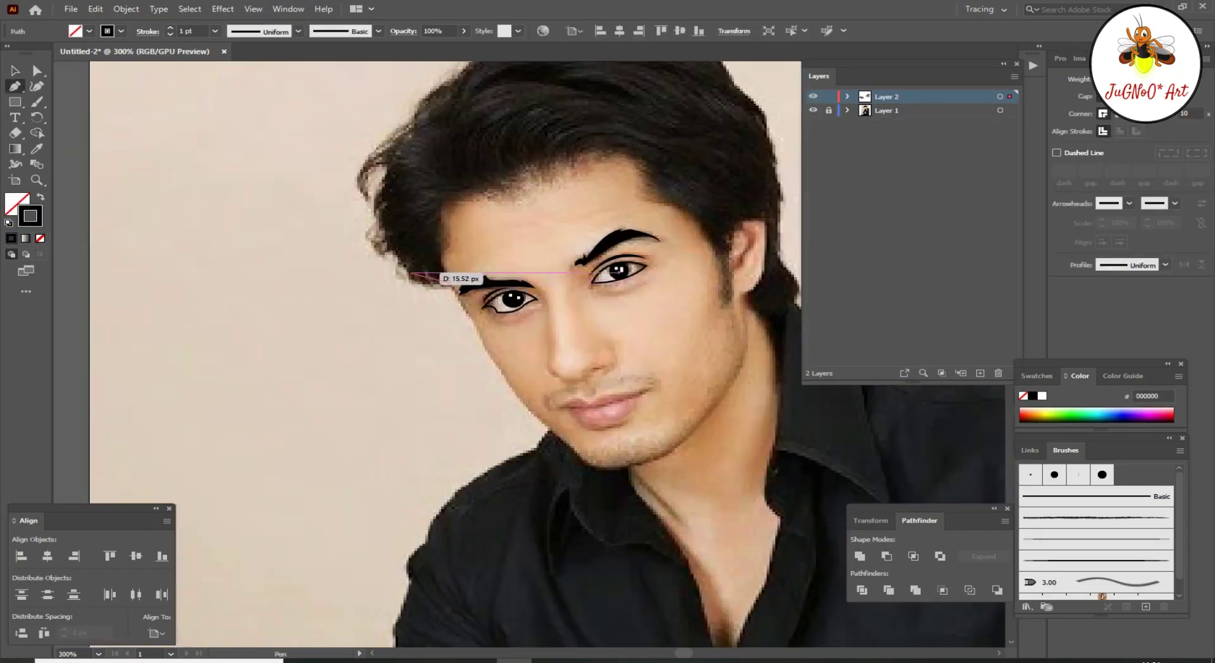
pyautogui.click(427, 274)
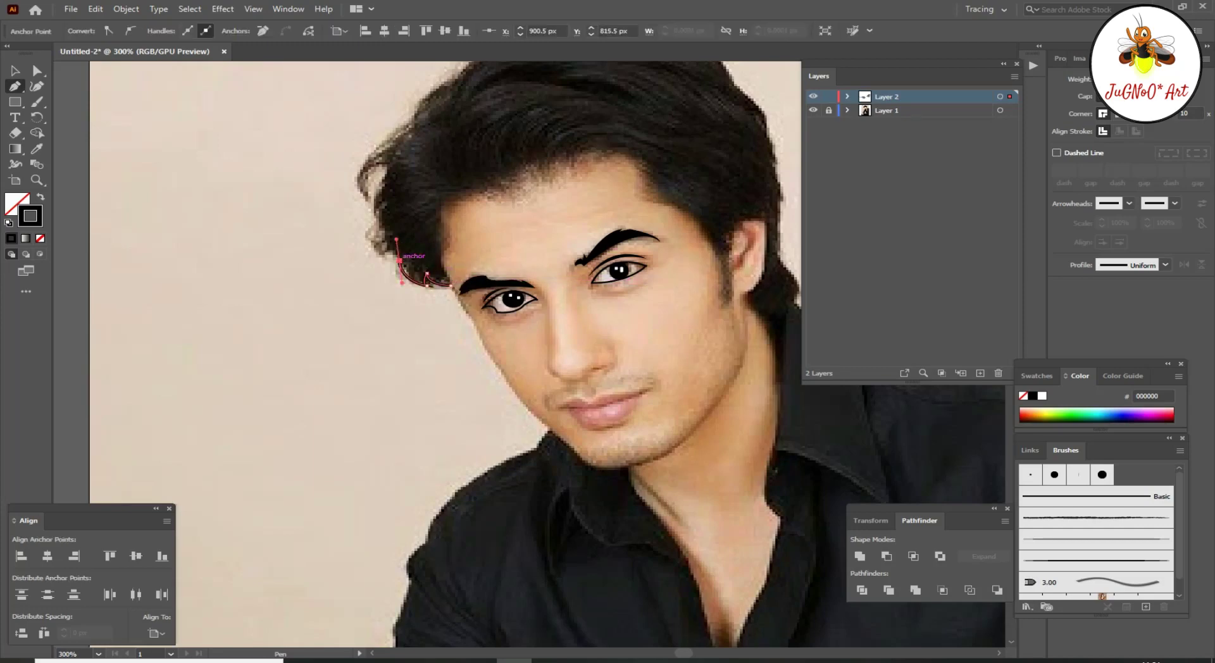
pyautogui.scroll(2, 399, 260)
pyautogui.scroll(2, 367, 316)
pyautogui.scroll(2, 378, 319)
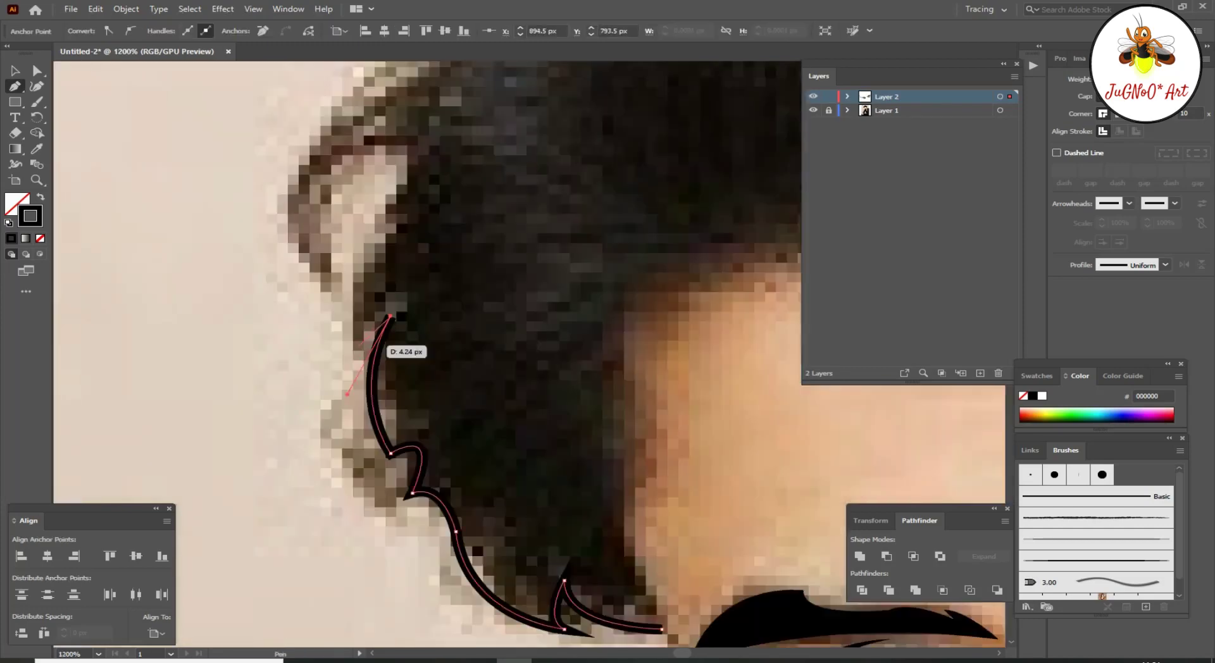
pyautogui.scroll(3, 418, 278)
pyautogui.moveTo(405, 449); pyautogui.dragTo(417, 480)
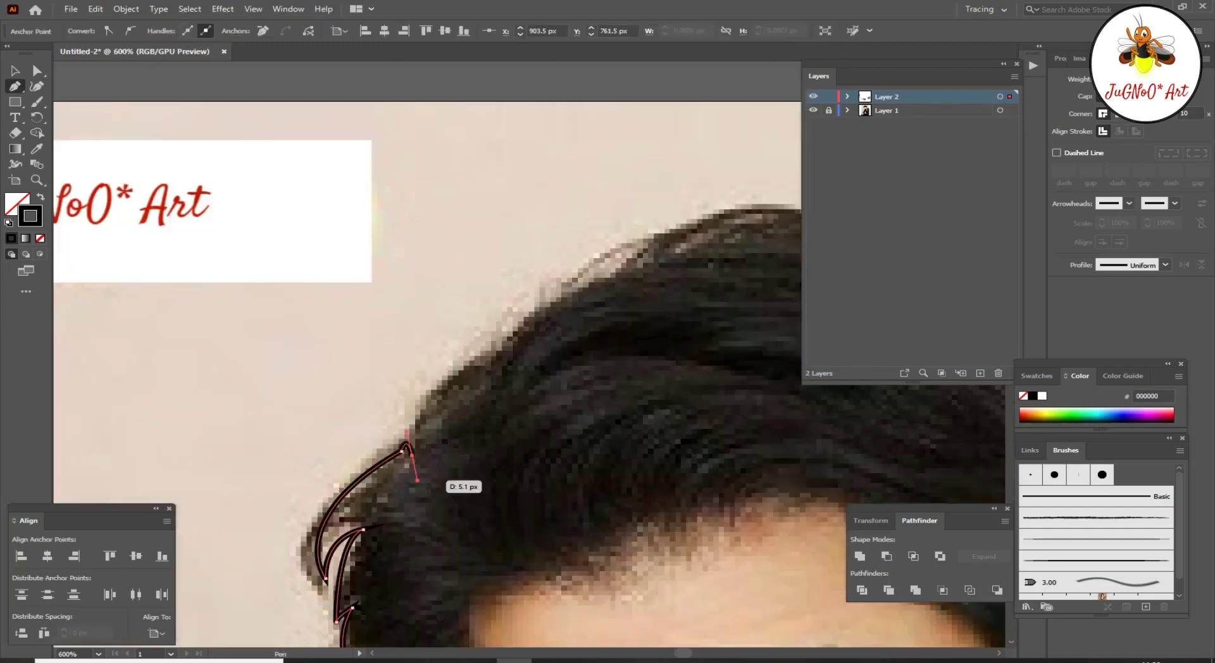
pyautogui.moveTo(487, 362); pyautogui.dragTo(598, 292)
# Step: Continue the hair outline across the crown and down the right side to the ear
pyautogui.scroll(-3, 441, 397)
pyautogui.scroll(1, 441, 397)
pyautogui.moveTo(533, 369); pyautogui.dragTo(608, 386)
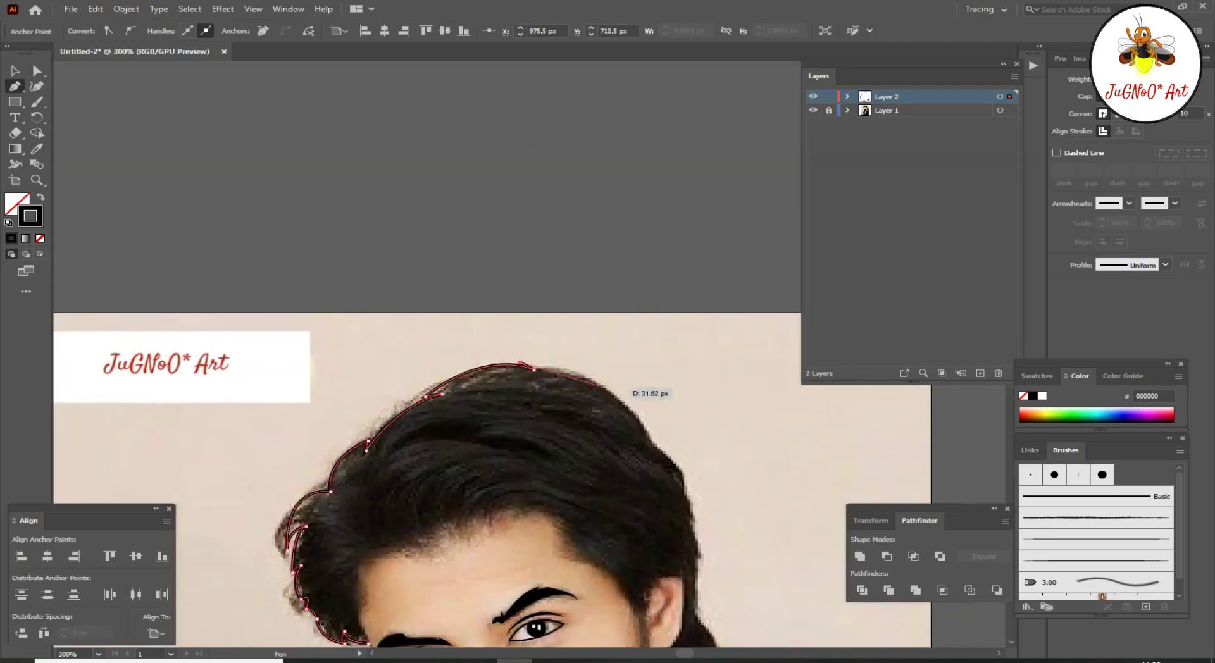
pyautogui.moveTo(690, 506); pyautogui.dragTo(715, 511)
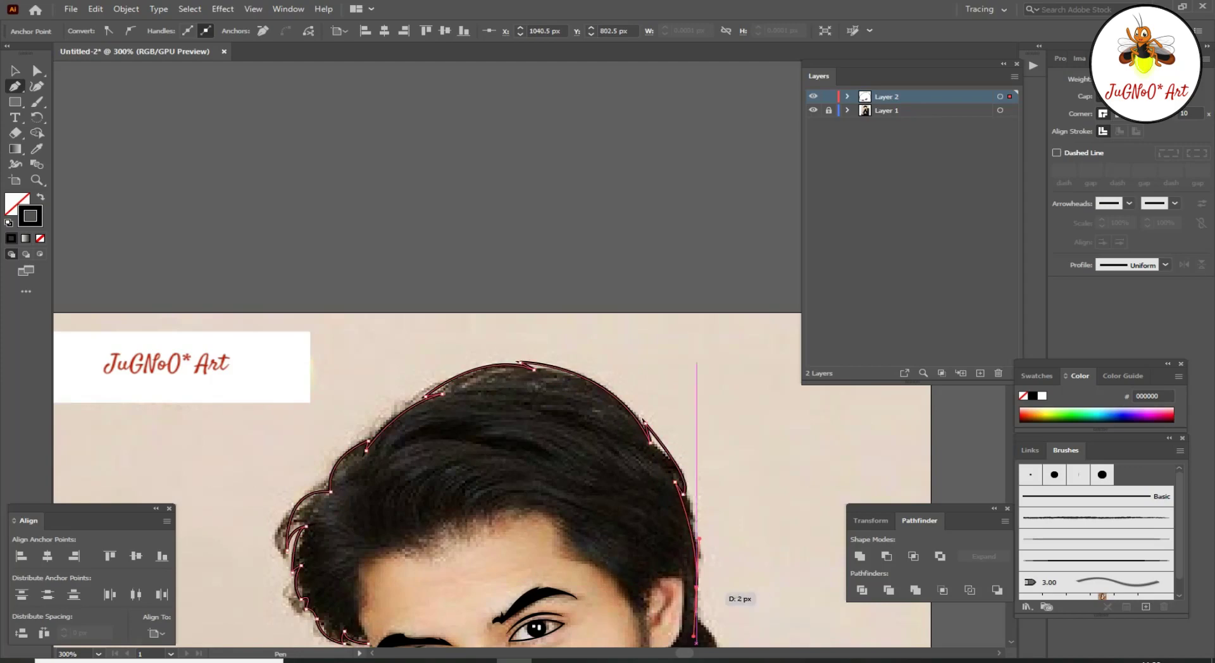
pyautogui.scroll(-4, 696, 595)
pyautogui.click(617, 355)
pyautogui.click(614, 383)
pyautogui.click(635, 405)
pyautogui.click(588, 414)
pyautogui.press('Escape')
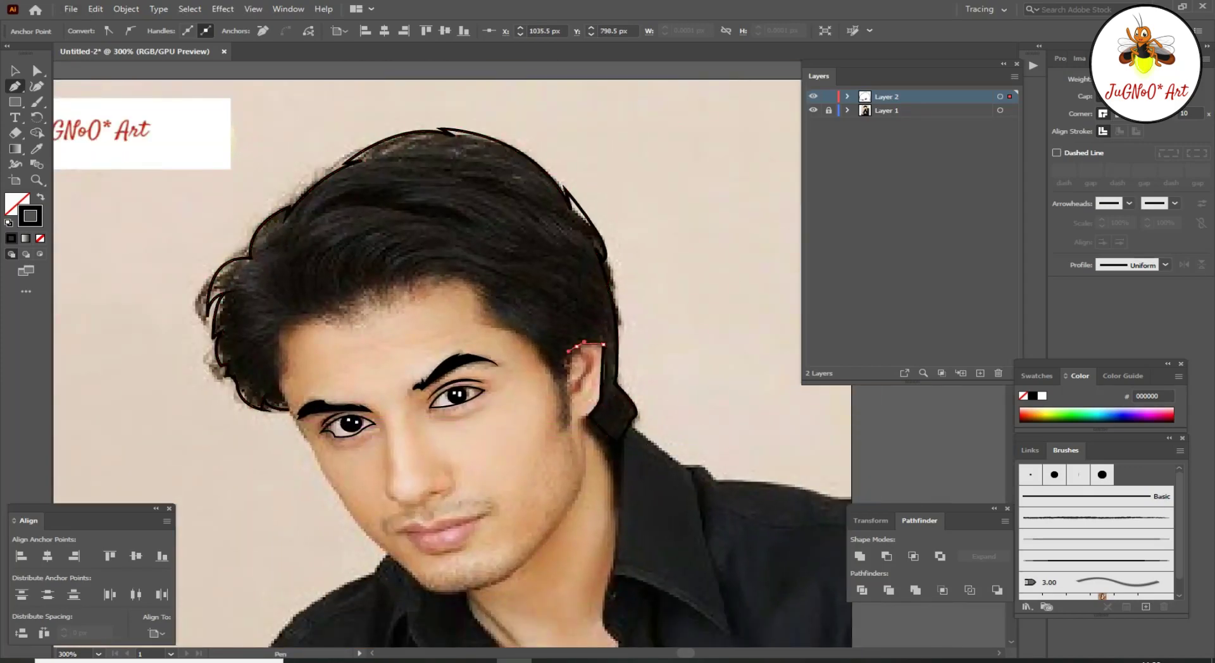
# Step: Trace the zigzag hairline from the ear to the temple as a separate path
pyautogui.click(568, 366)
pyautogui.click(571, 419)
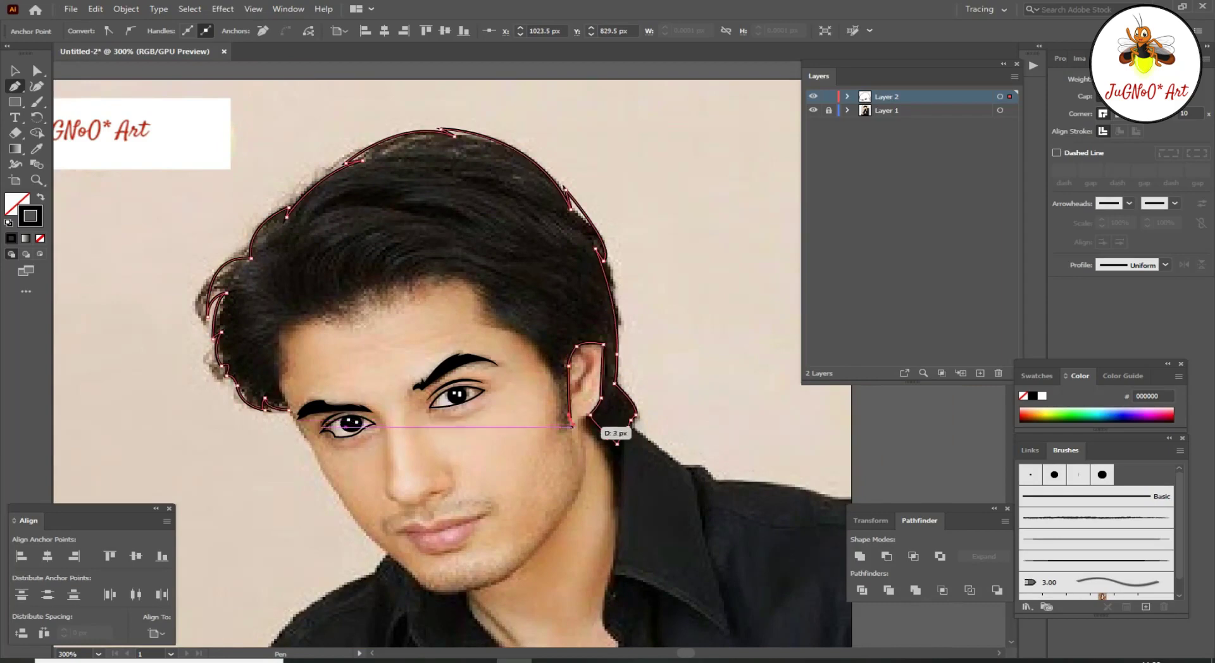
pyautogui.click(555, 378)
pyautogui.click(515, 329)
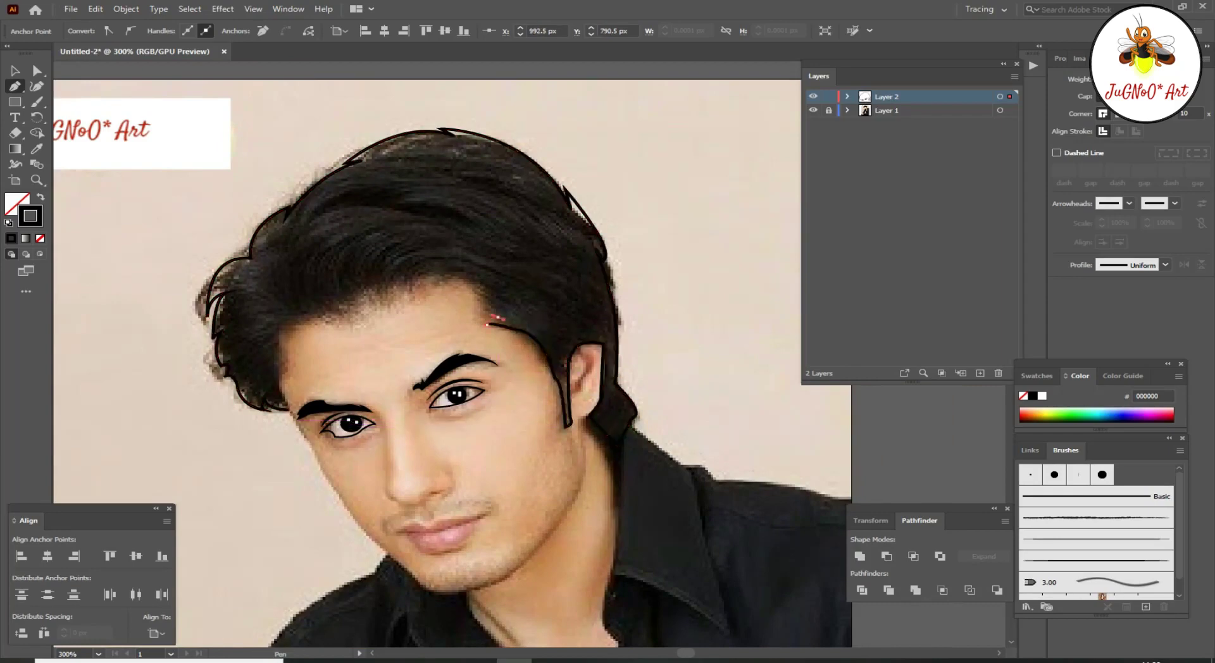
pyautogui.scroll(2, 502, 319)
pyautogui.click(471, 315)
pyautogui.scroll(-2, 500, 316)
pyautogui.click(523, 380)
pyautogui.click(473, 366)
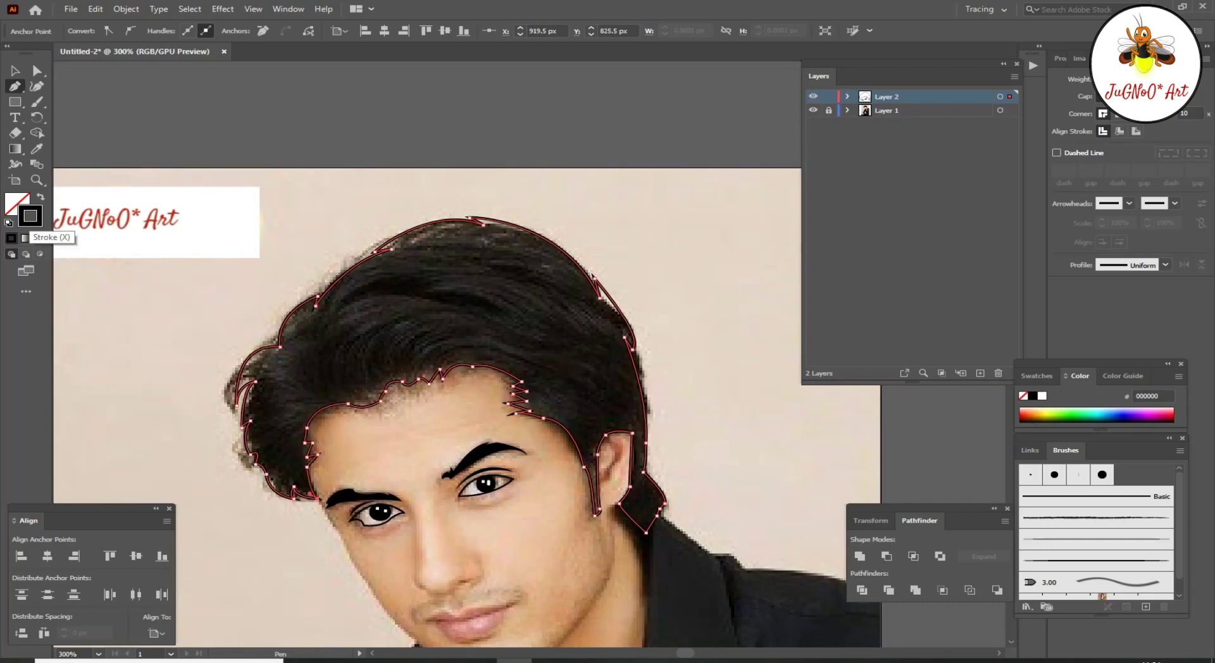
pyautogui.hotkey('ctrl', 'shift', 'a')
# Step: Begin the face outline at the temple, curving the jawline toward the chin
pyautogui.hotkey('ctrl', '0')
pyautogui.scroll(5, 296, 318)
pyautogui.scroll(-2, 296, 319)
pyautogui.scroll(2, 316, 342)
pyautogui.click(313, 365)
pyautogui.scroll(-1, 334, 397)
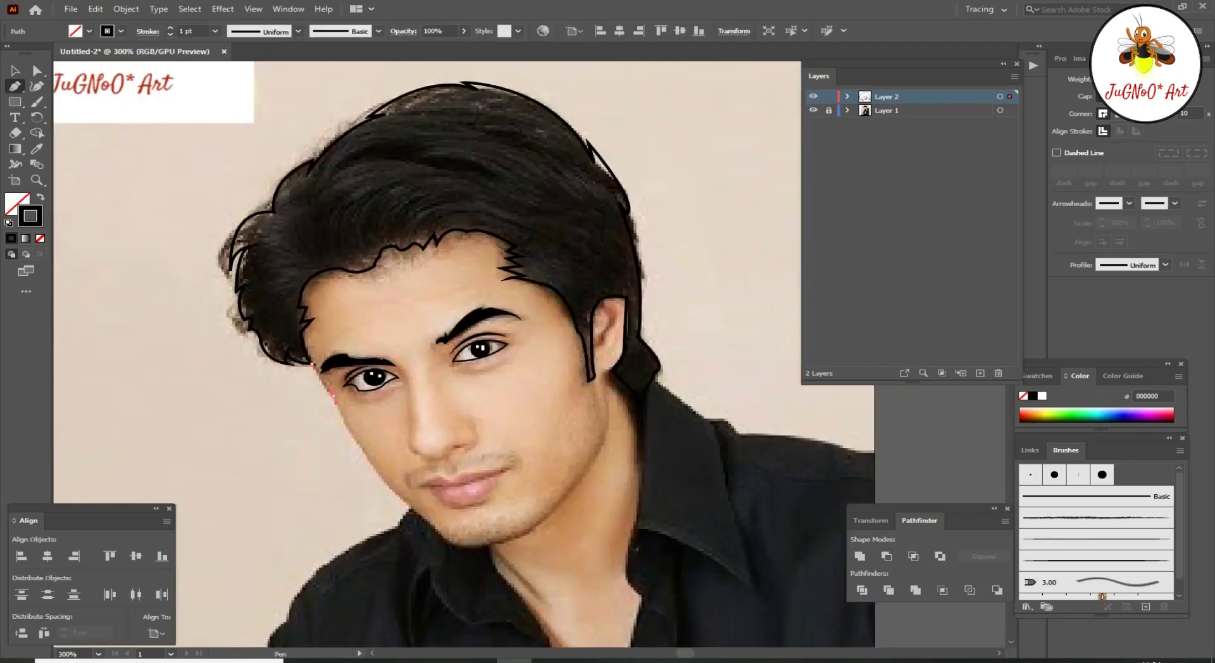
pyautogui.moveTo(324, 393); pyautogui.dragTo(369, 455)
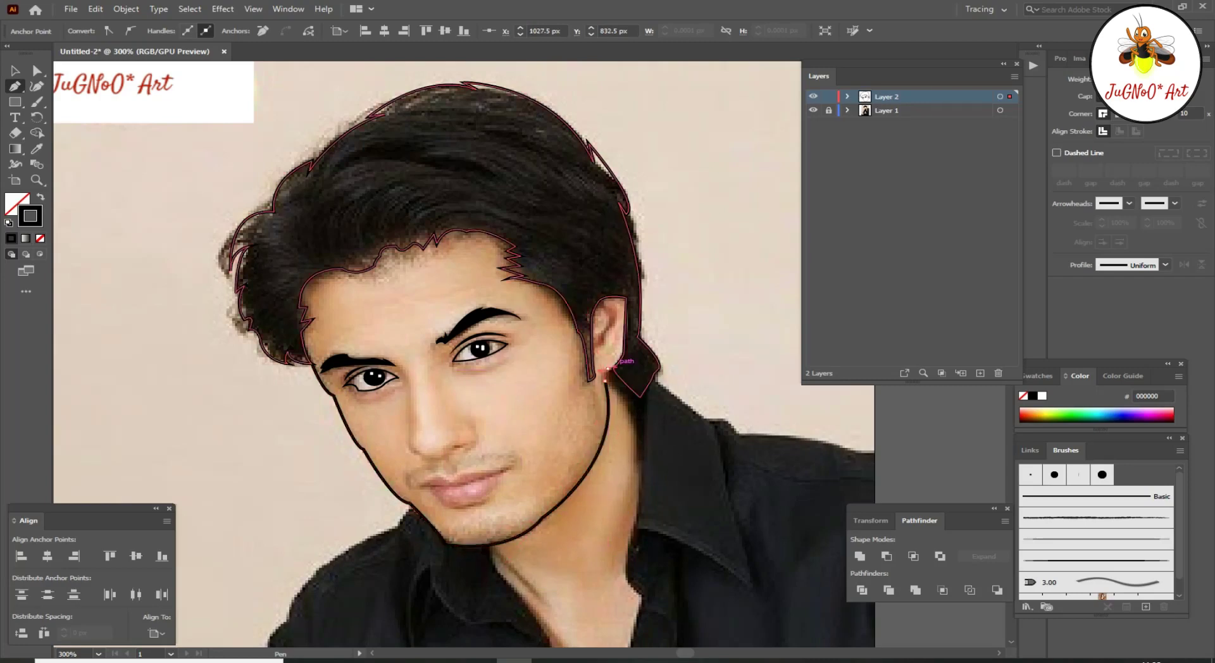
# Step: Trace up the ear's right edge, close the face outline around it, and select it
pyautogui.scroll(4, 601, 355)
pyautogui.scroll(-4, 652, 265)
pyautogui.scroll(4, 617, 329)
pyautogui.click(623, 317)
pyautogui.click(627, 277)
pyautogui.click(630, 227)
pyautogui.click(633, 161)
pyautogui.click(636, 100)
pyautogui.click(591, 84)
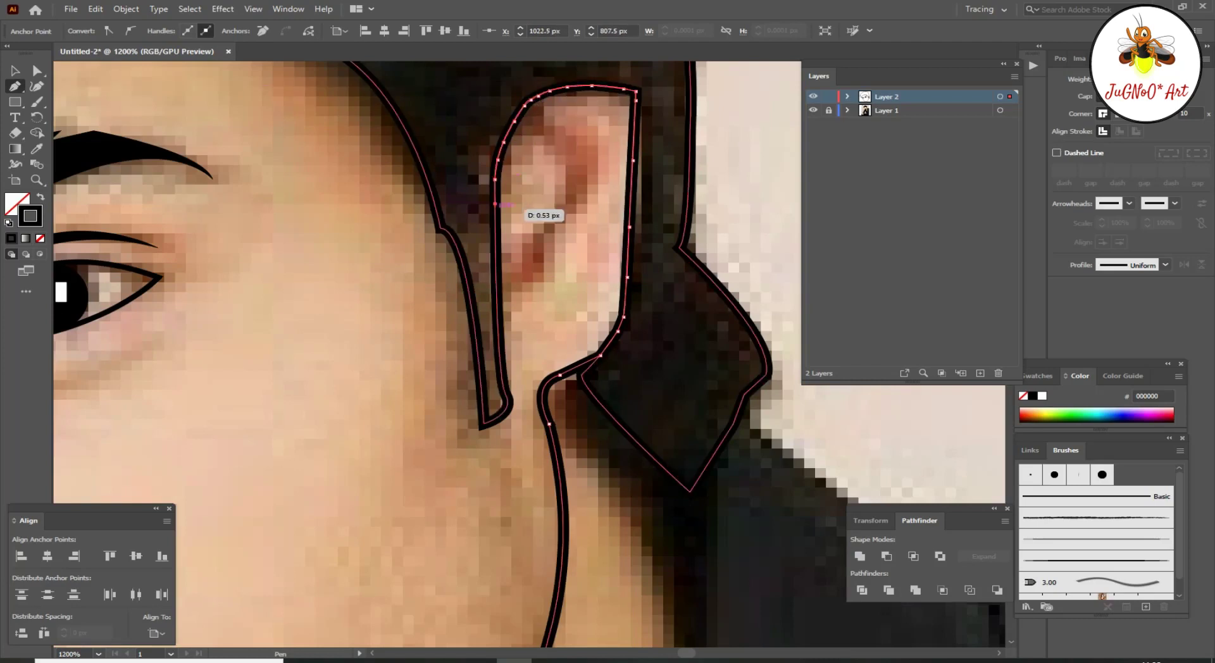
pyautogui.click(501, 379)
pyautogui.scroll(-5, 509, 414)
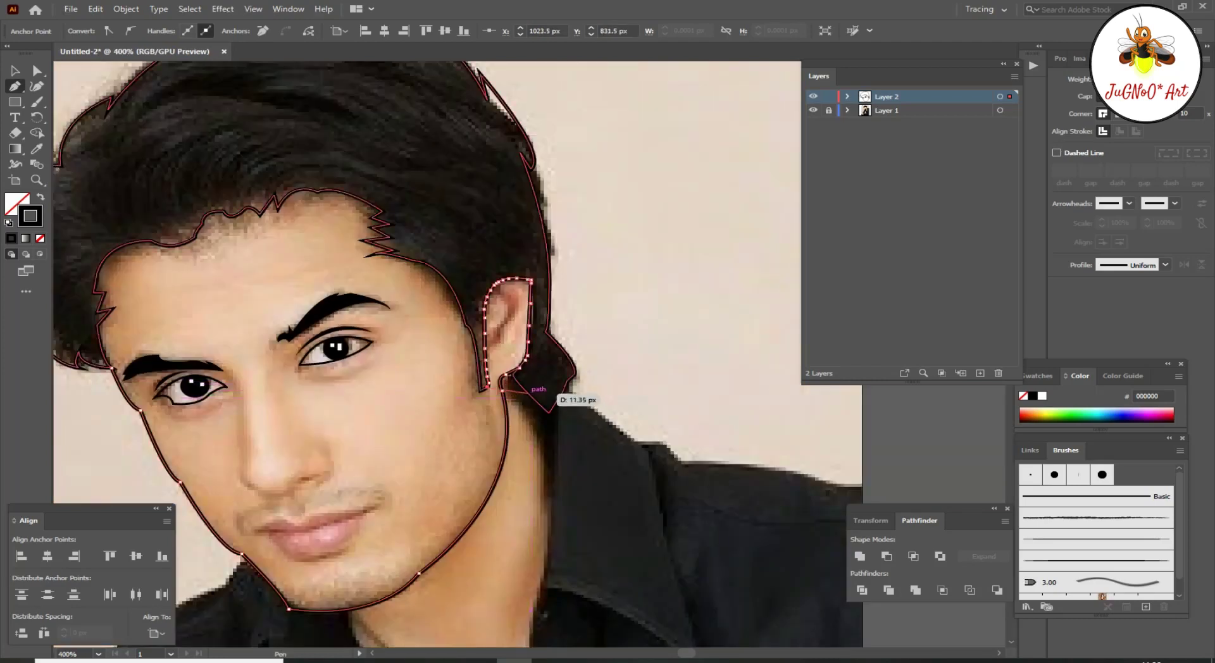
pyautogui.scroll(3, 557, 355)
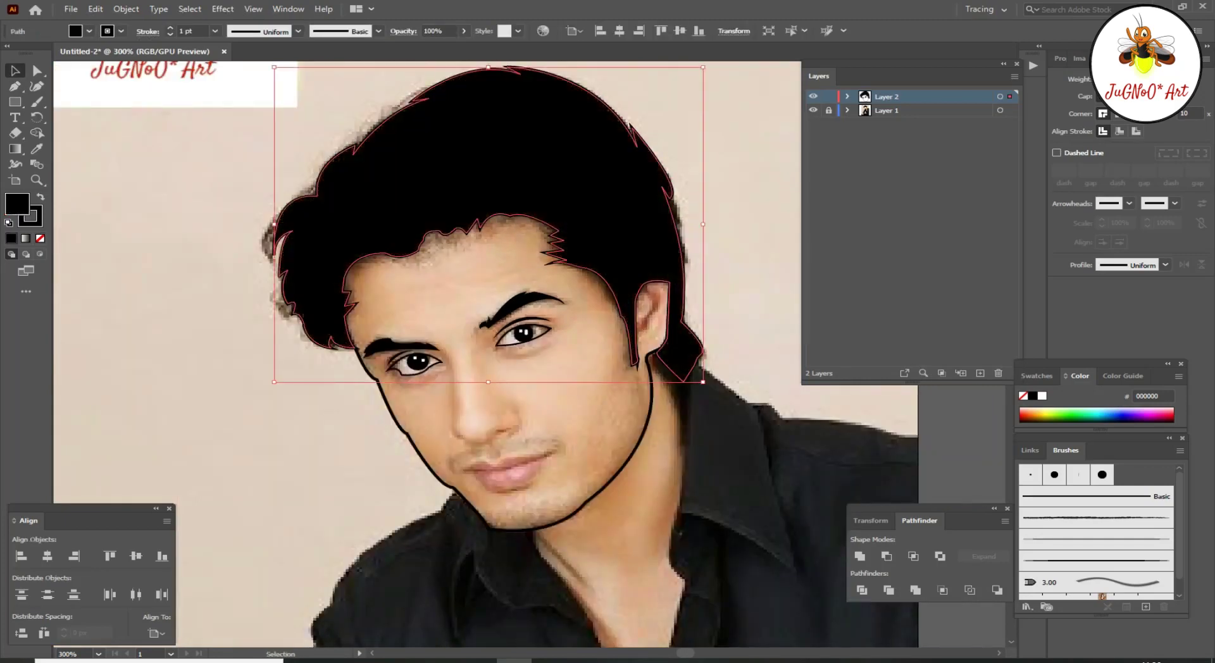
pyautogui.click(318, 284)
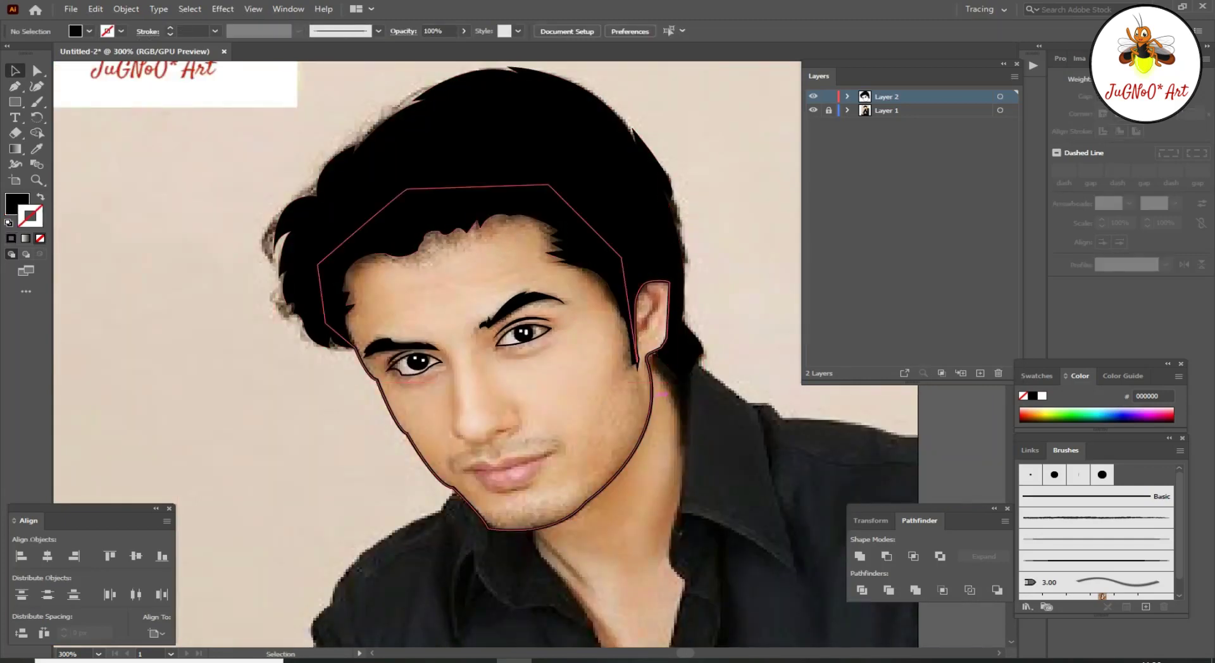
# Step: Fill the face with sampled skin colour, arrange it beneath hair and eyes, then hide it
pyautogui.press('i')
pyautogui.click(481, 272)
pyautogui.press('v')
pyautogui.rightClick(538, 221)
pyautogui.click(734, 480)
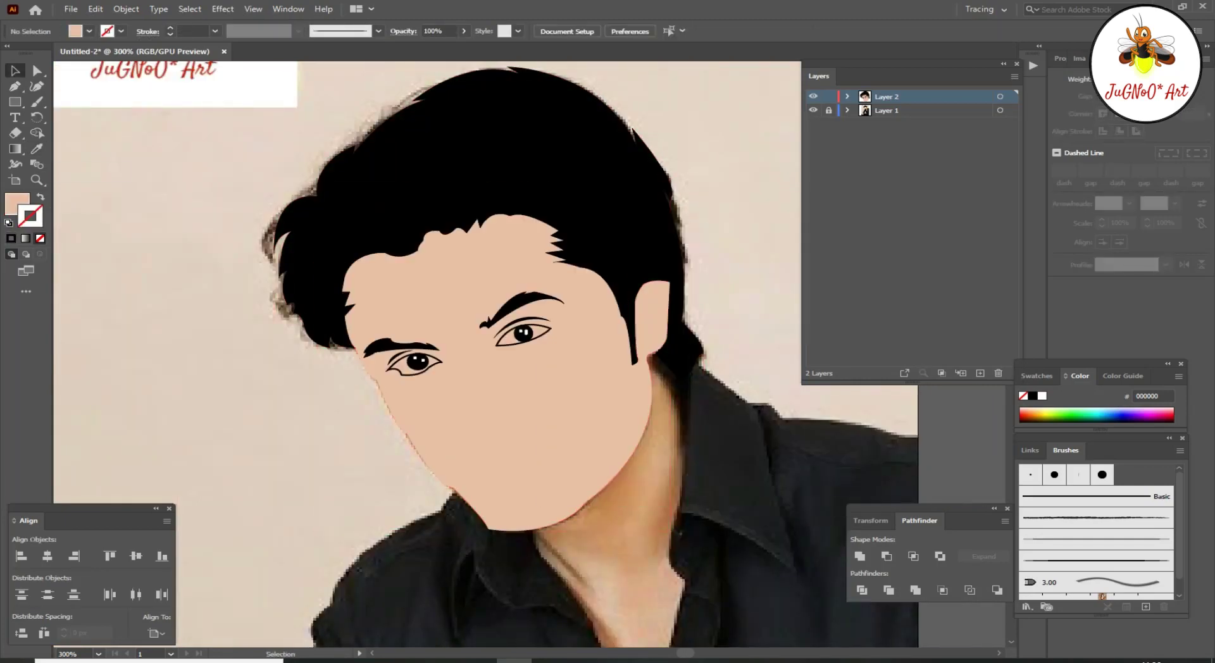
pyautogui.click(813, 110)
pyautogui.press('p')
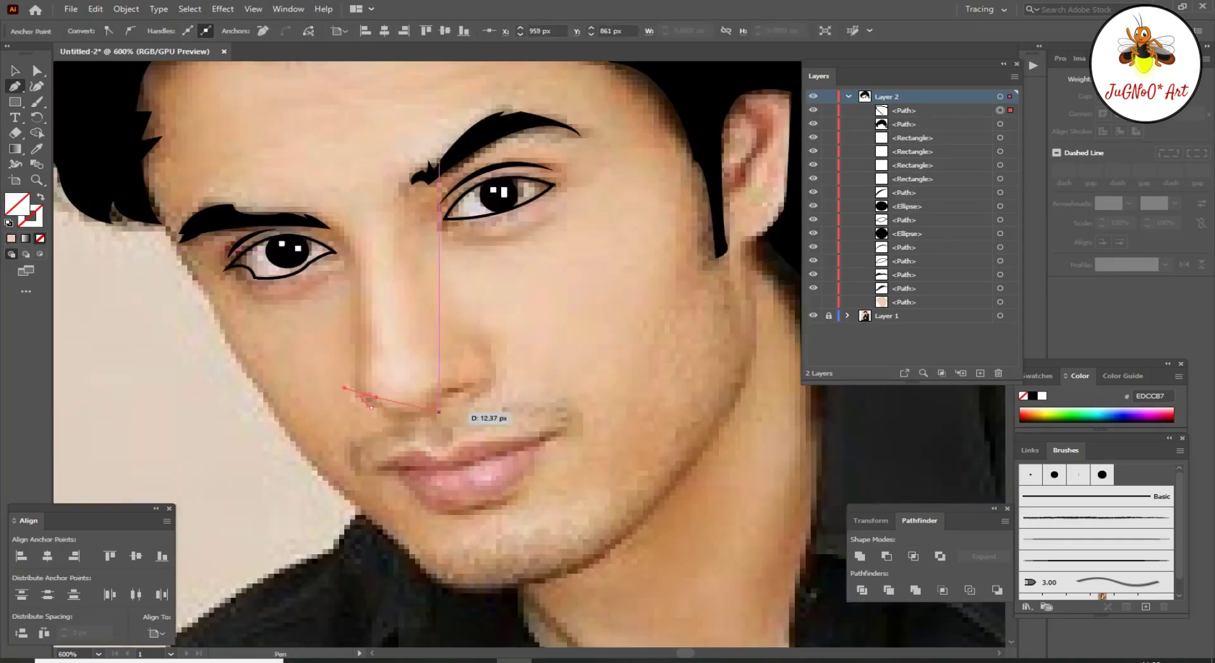
# Step: Adjust the nostril anchor and paint the nostril curve with the Paintbrush
pyautogui.scroll(2, 434, 397)
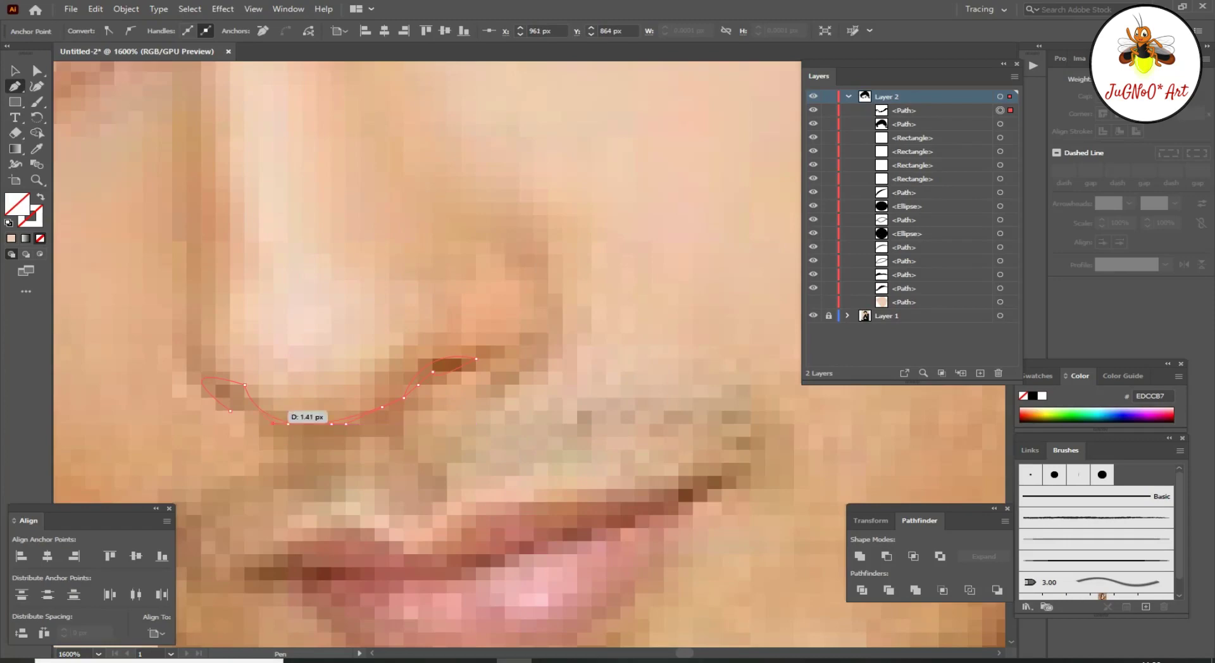
pyautogui.moveTo(251, 399); pyautogui.dragTo(260, 410)
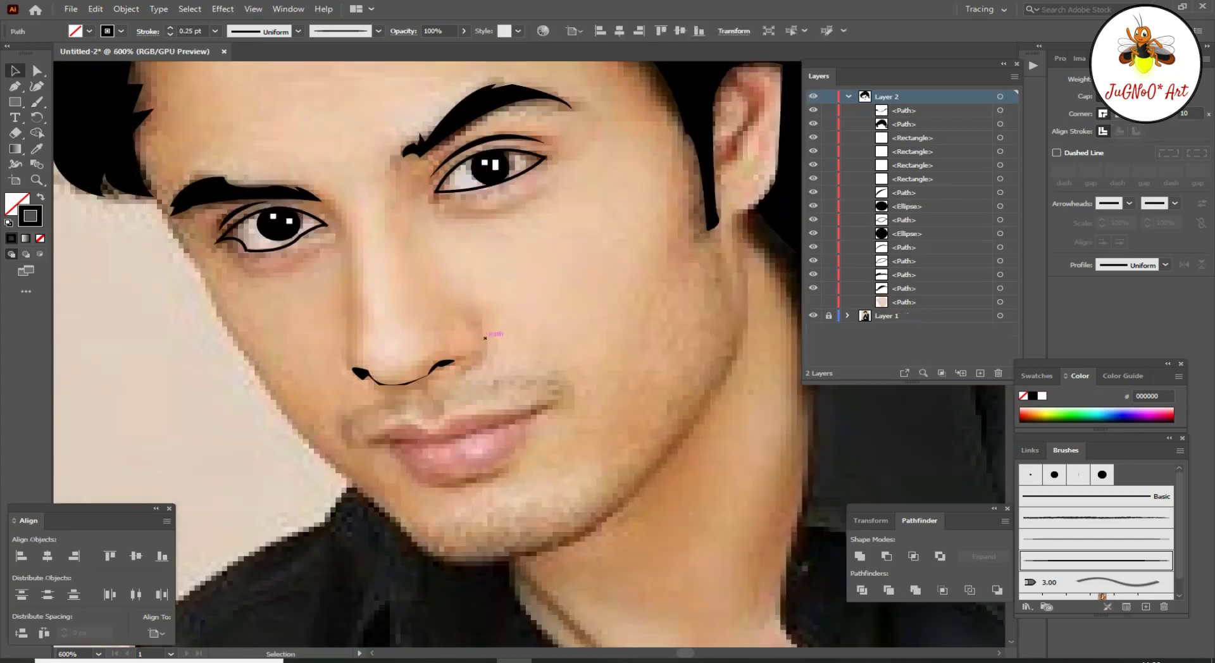
pyautogui.press('b')
pyautogui.moveTo(458, 312); pyautogui.dragTo(462, 358)
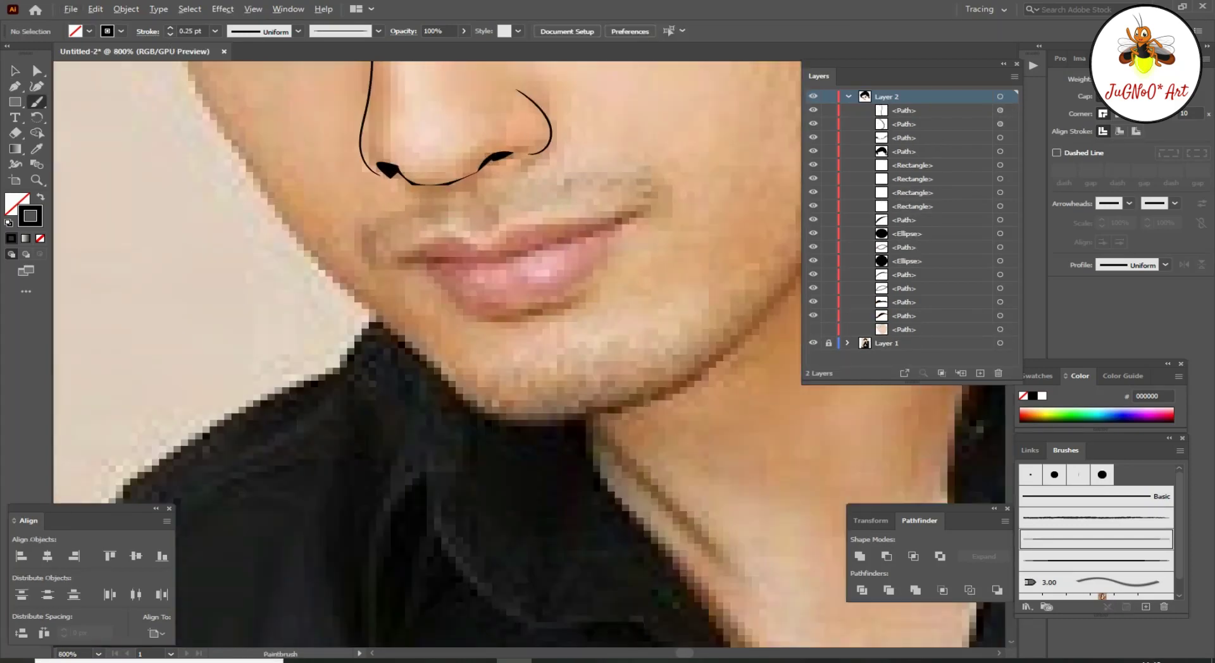
# Step: Trace the upper lip outline from the mouth corner
pyautogui.press('p')
pyautogui.click(399, 262)
pyautogui.moveTo(476, 242); pyautogui.dragTo(520, 270)
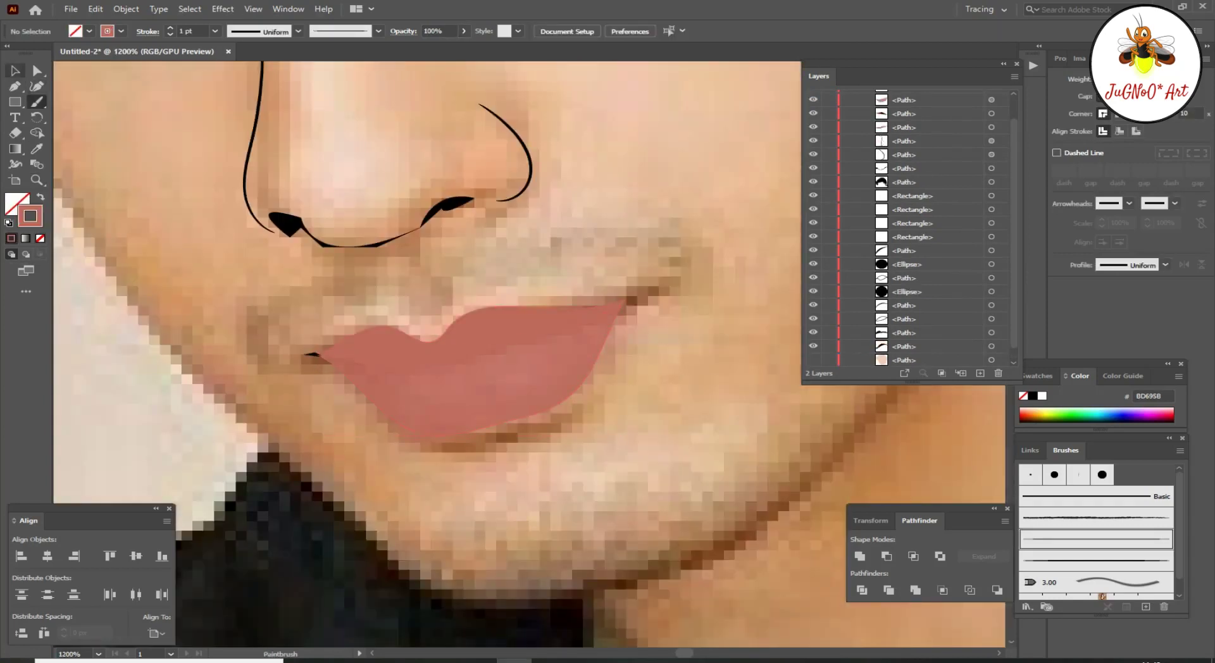
# Step: Draw a curved line beneath the right-hand eye
pyautogui.scroll(3, 733, 641)
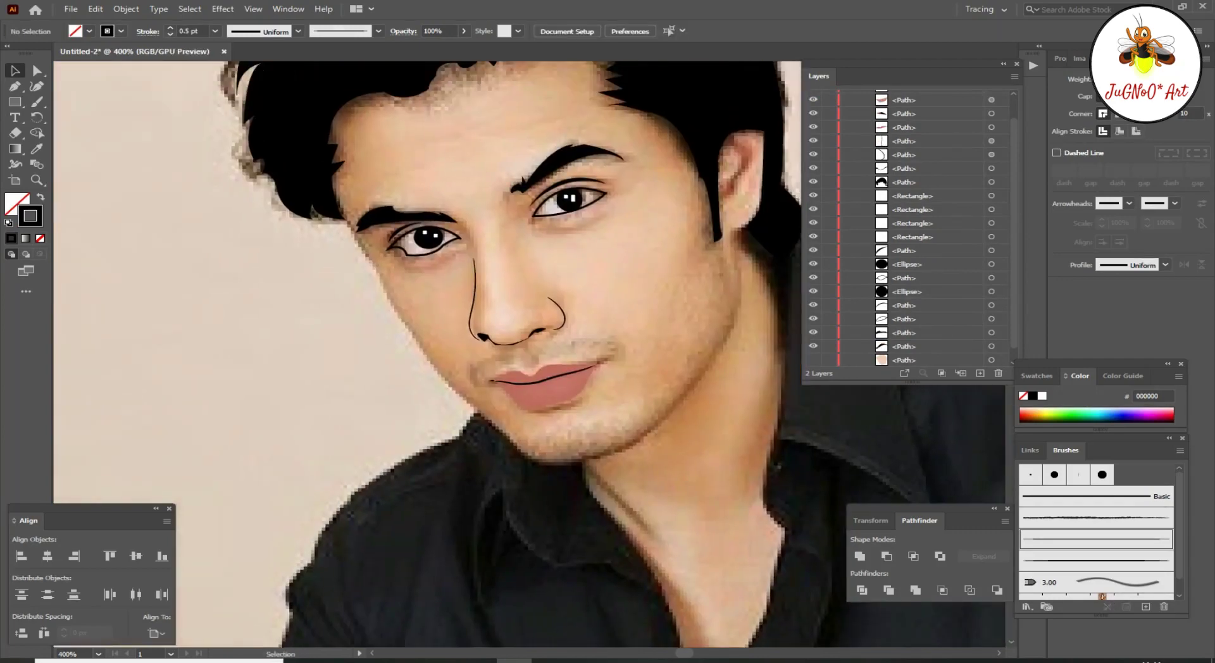
pyautogui.scroll(1, 576, 143)
pyautogui.press('p')
pyautogui.click(618, 251)
pyautogui.moveTo(510, 265)
pyautogui.mouseDown()
pyautogui.moveTo(554, 289)
pyautogui.moveTo(582, 279)
pyautogui.mouseUp()
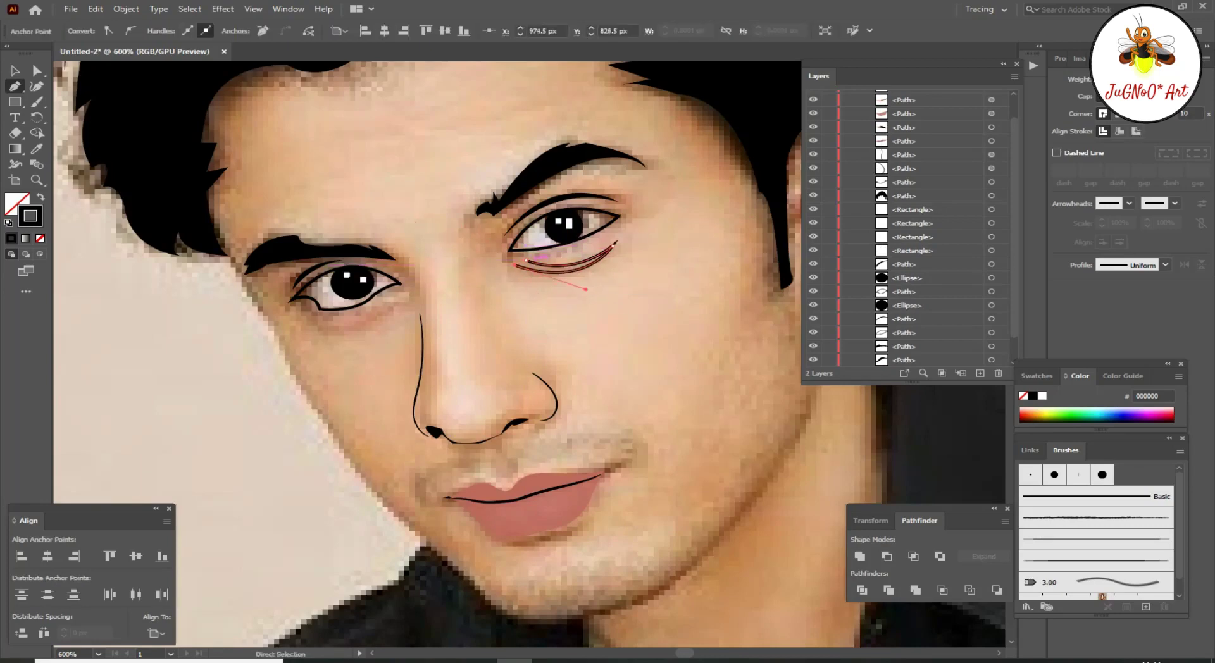
# Step: Curve the dark lines under the right and left eyes
pyautogui.moveTo(655, 211); pyautogui.dragTo(531, 264)
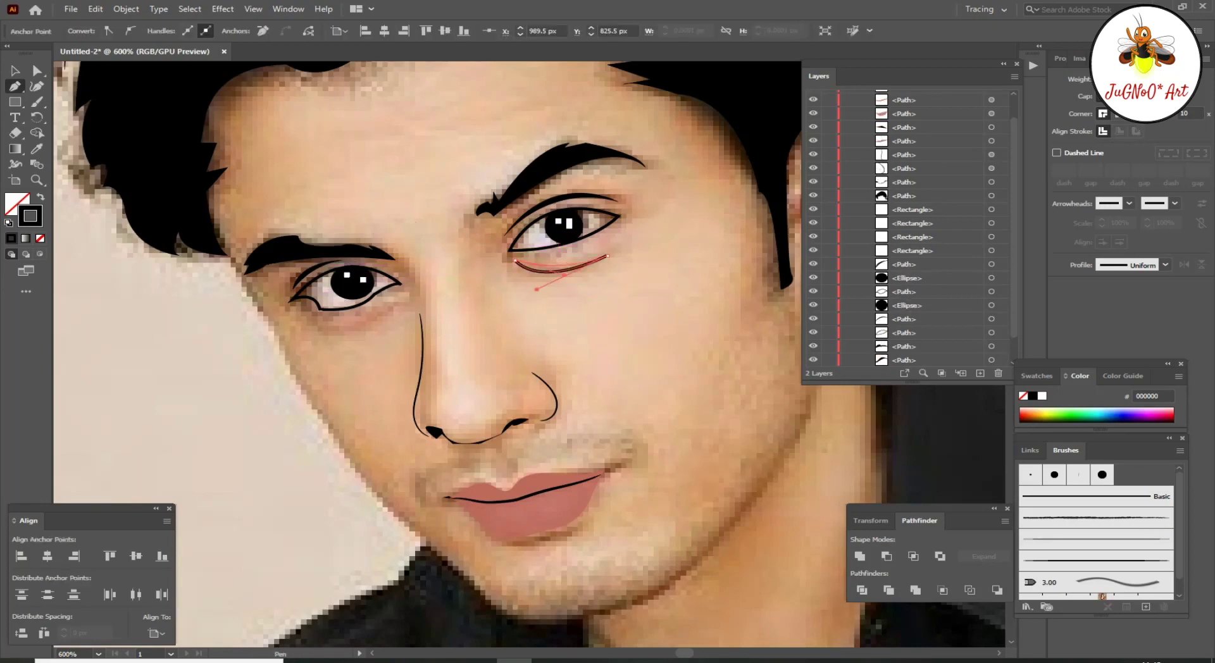
pyautogui.hotkey('ctrl', '0')
pyautogui.scroll(3, 560, 340)
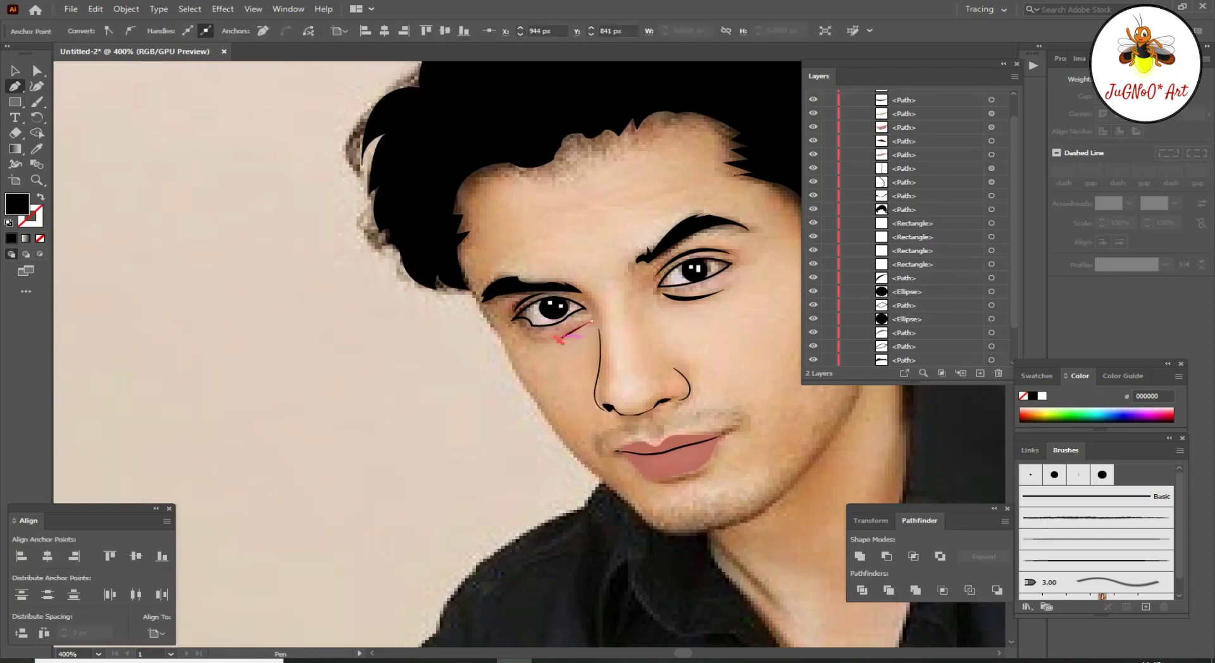
pyautogui.scroll(2, 525, 339)
pyautogui.moveTo(579, 330); pyautogui.dragTo(590, 342)
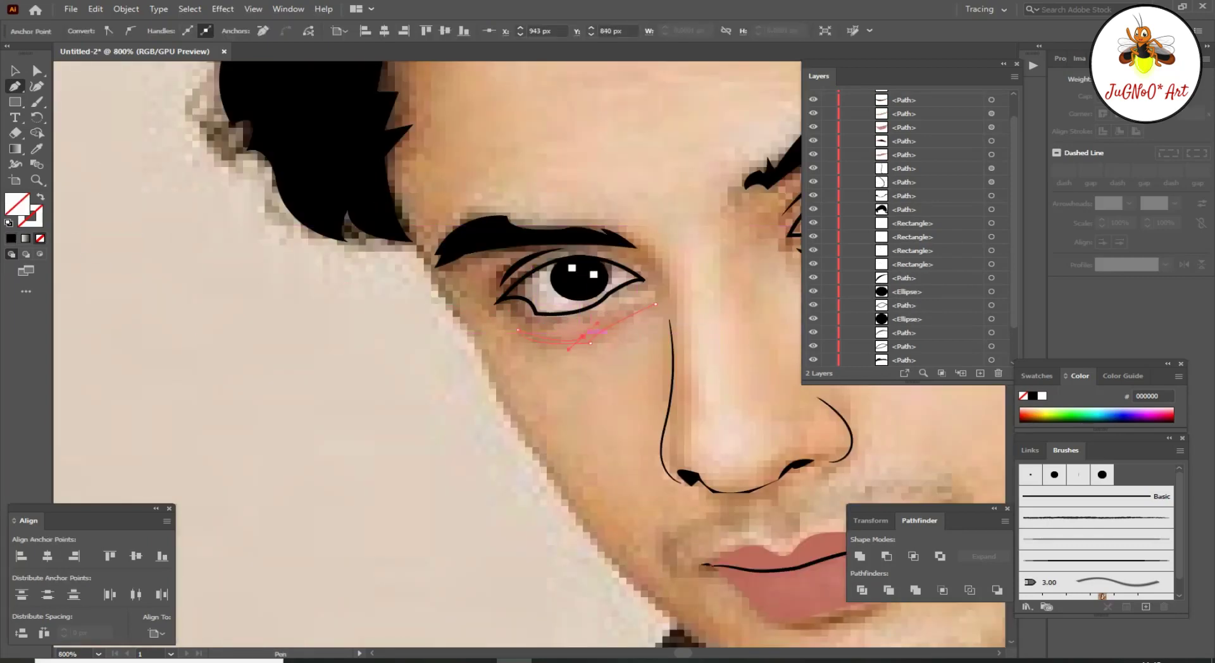
pyautogui.scroll(-3, 528, 355)
pyautogui.hotkey('ctrl', '0')
# Step: Extend the left under-eye line further right and finish the path
pyautogui.scroll(3, 442, 285)
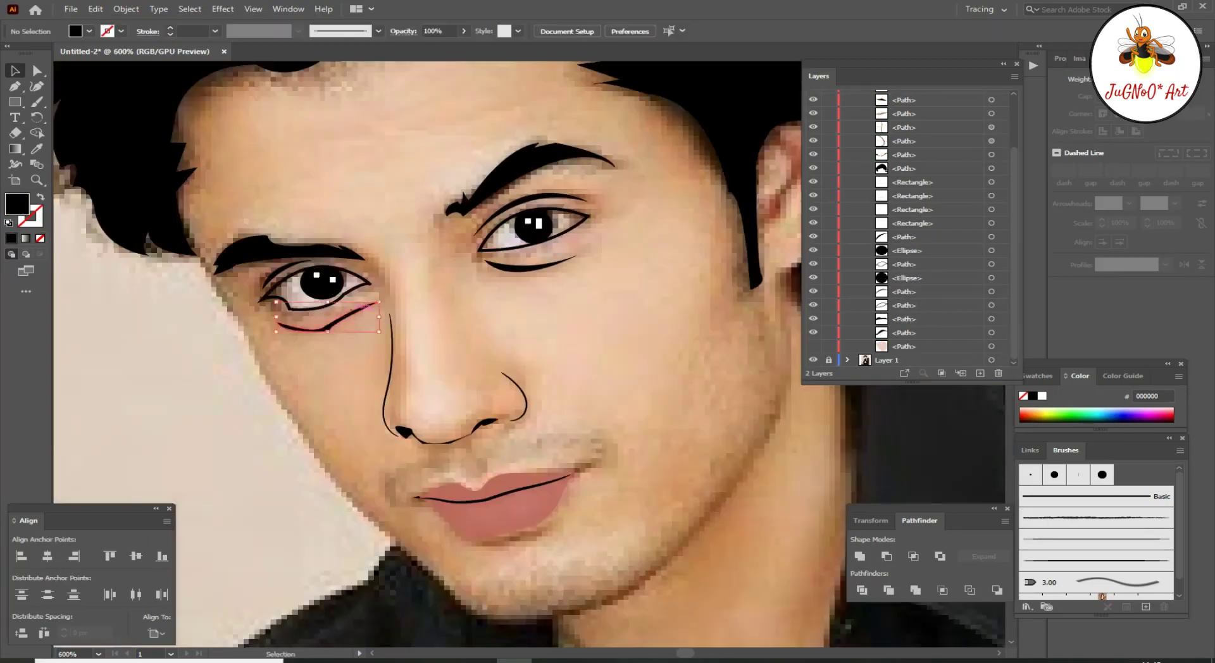
pyautogui.click(349, 301)
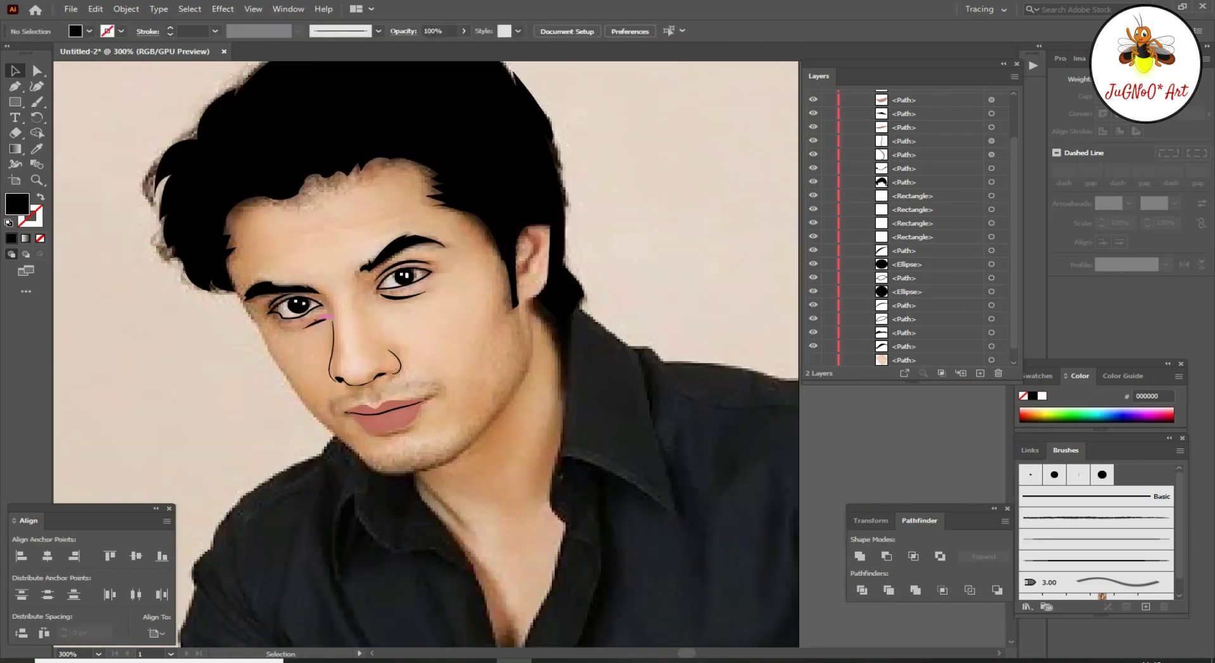
pyautogui.scroll(3, 278, 335)
pyautogui.hotkey('ctrl', '0')
pyautogui.scroll(3, 301, 318)
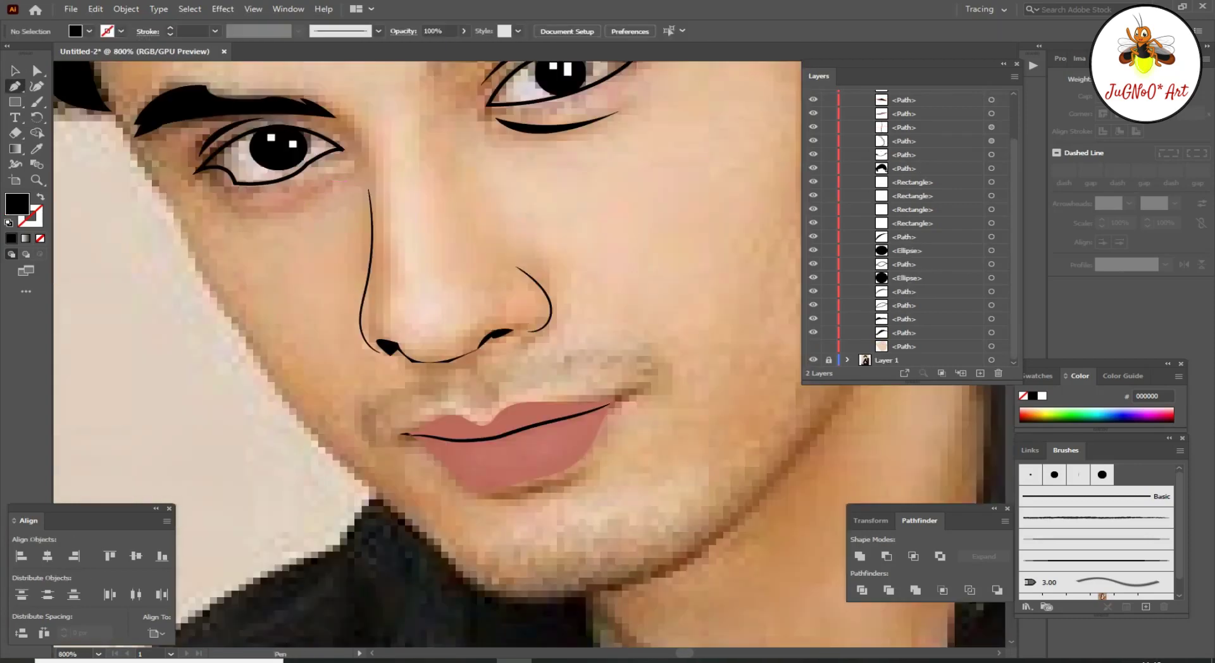
pyautogui.scroll(-1, 301, 318)
pyautogui.click(333, 308)
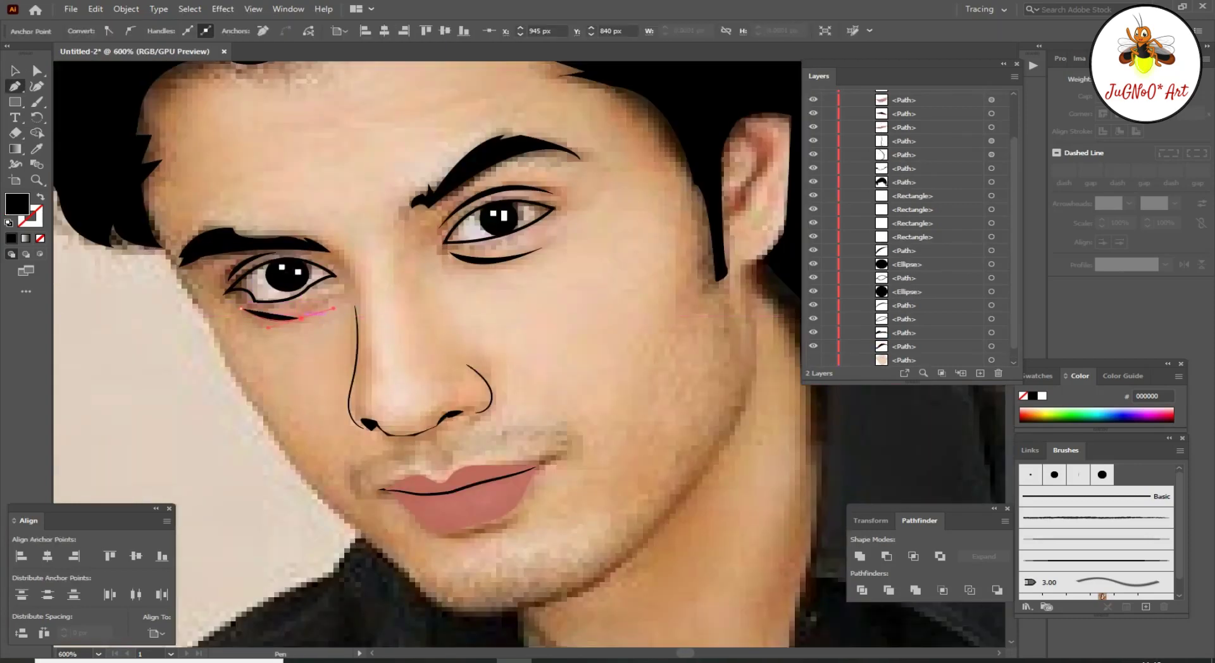
pyautogui.press('v')
pyautogui.hotkey('ctrl', '0')
pyautogui.scroll(5, 500, 266)
# Step: Toggle Layer 1 visibility to compare the vector portrait against the photo
pyautogui.click(506, 276)
pyautogui.scroll(-5, 562, 324)
pyautogui.scroll(1, 562, 324)
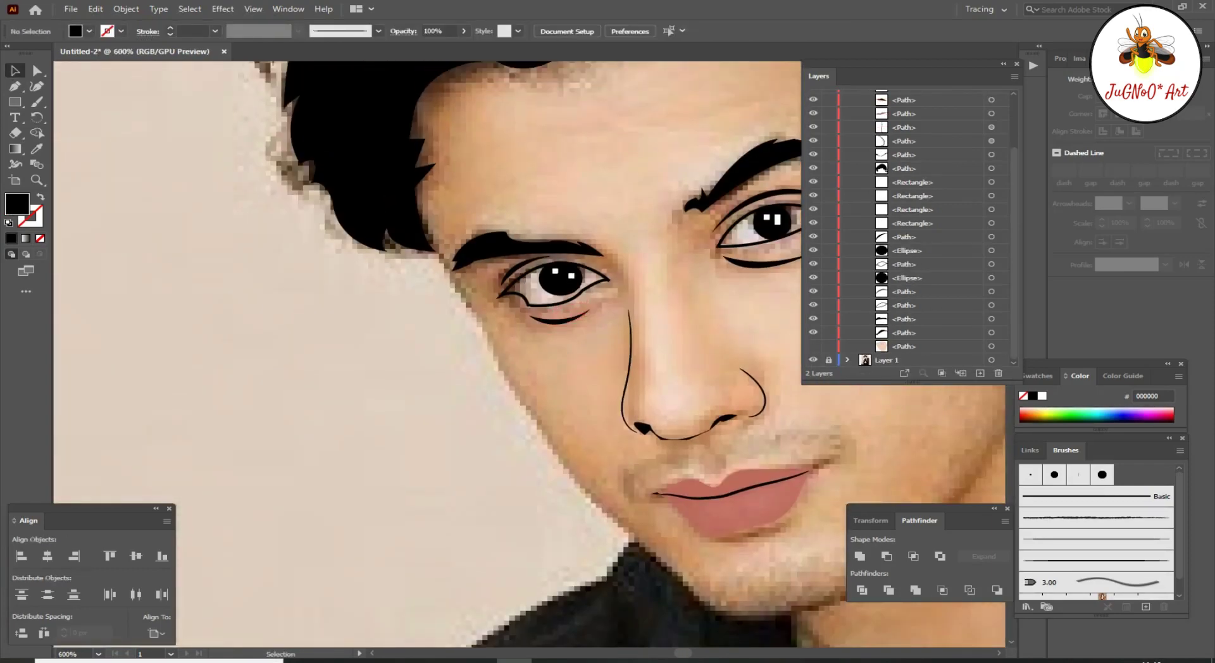
pyautogui.scroll(-4, 527, 372)
pyautogui.scroll(2, 706, 263)
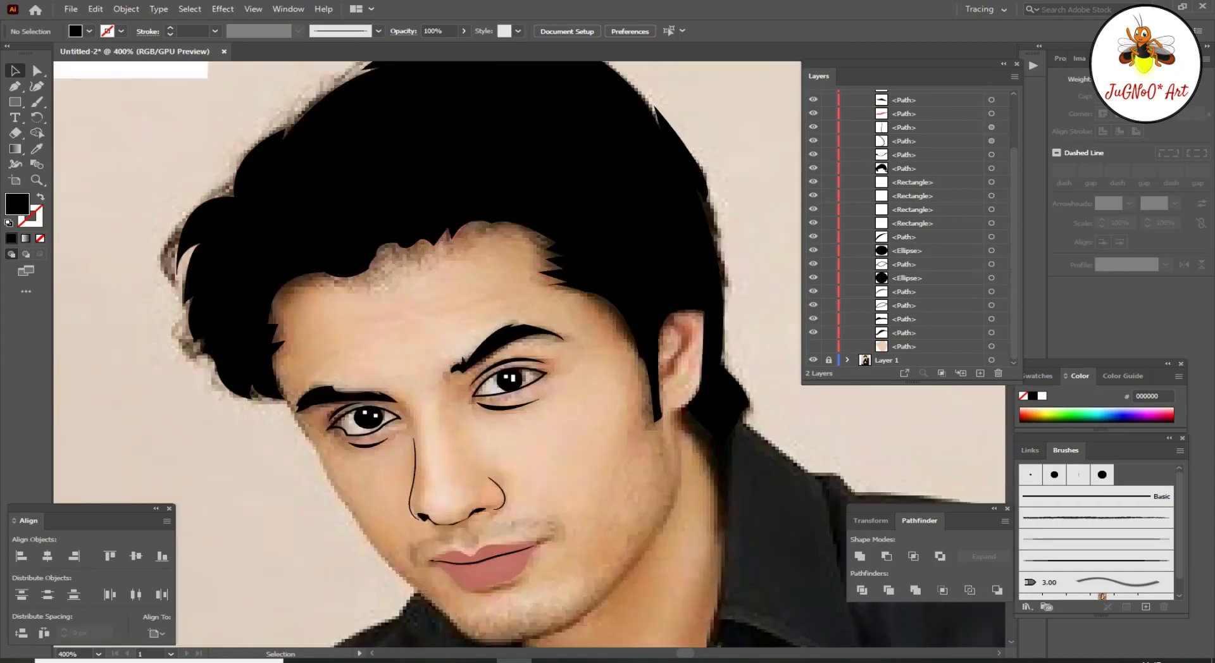
pyautogui.scroll(-2, 620, 312)
pyautogui.click(812, 359)
pyautogui.click(812, 360)
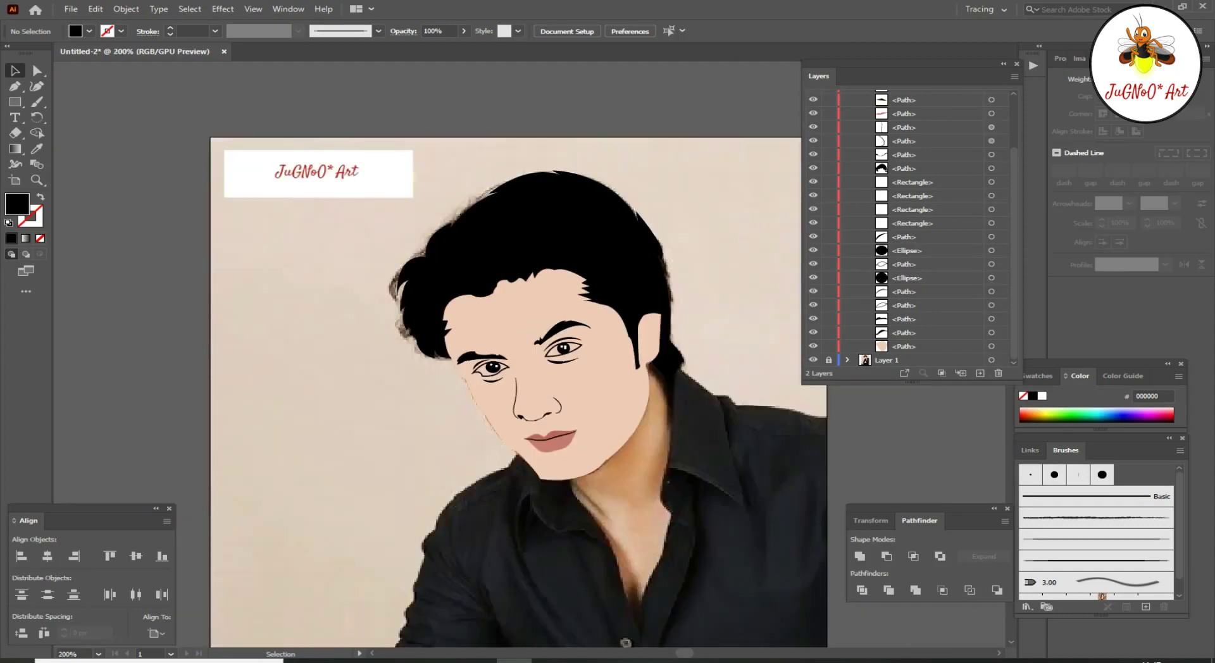
pyautogui.click(813, 360)
pyautogui.scroll(2, 669, 242)
pyautogui.scroll(-3, 671, 243)
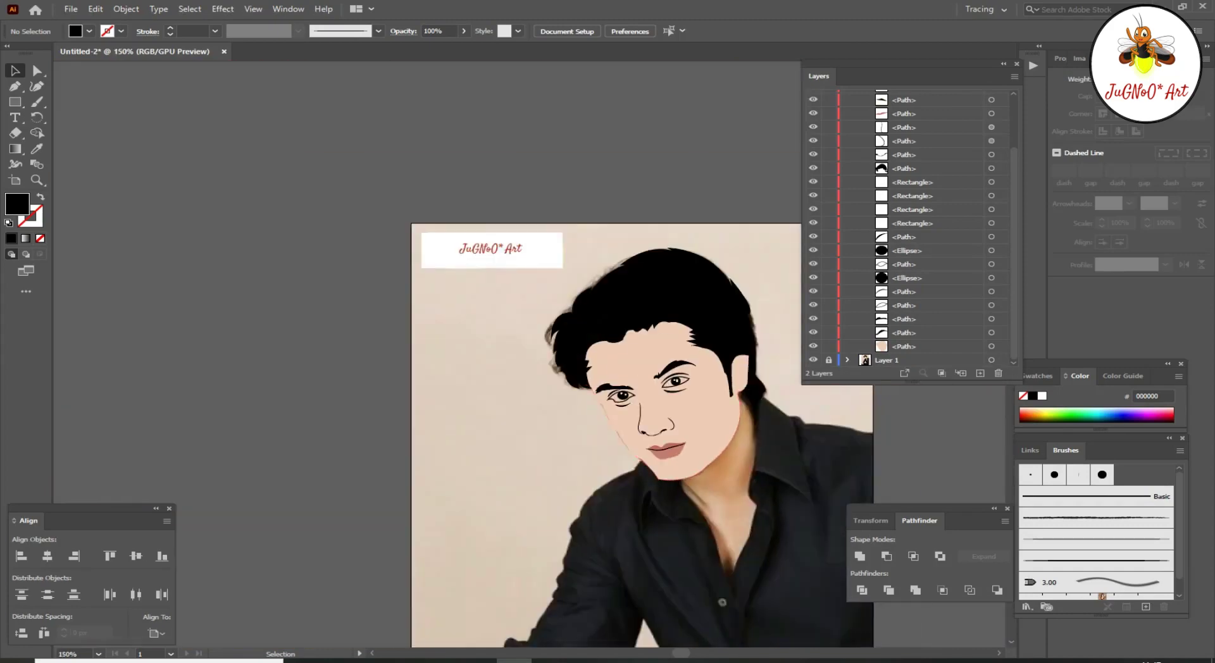
pyautogui.scroll(3, 650, 433)
pyautogui.scroll(-3, 650, 434)
pyautogui.scroll(2, 480, 405)
pyautogui.scroll(3, 506, 415)
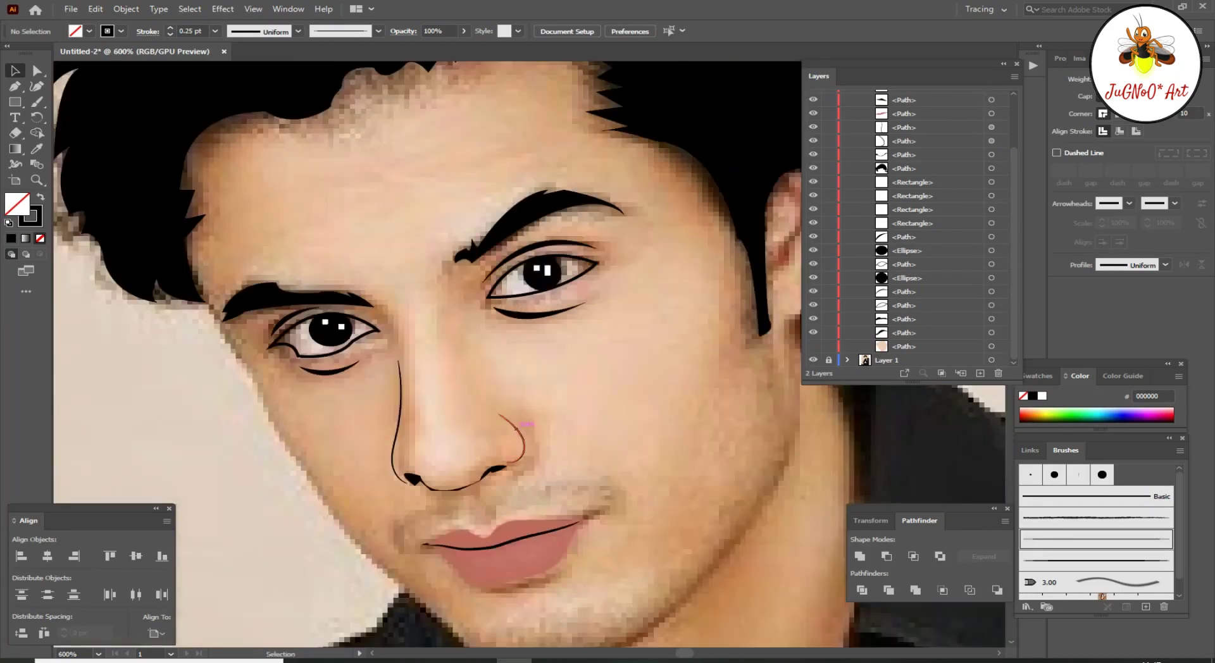
pyautogui.scroll(-3, 506, 379)
pyautogui.scroll(1, 507, 379)
pyautogui.press('b')
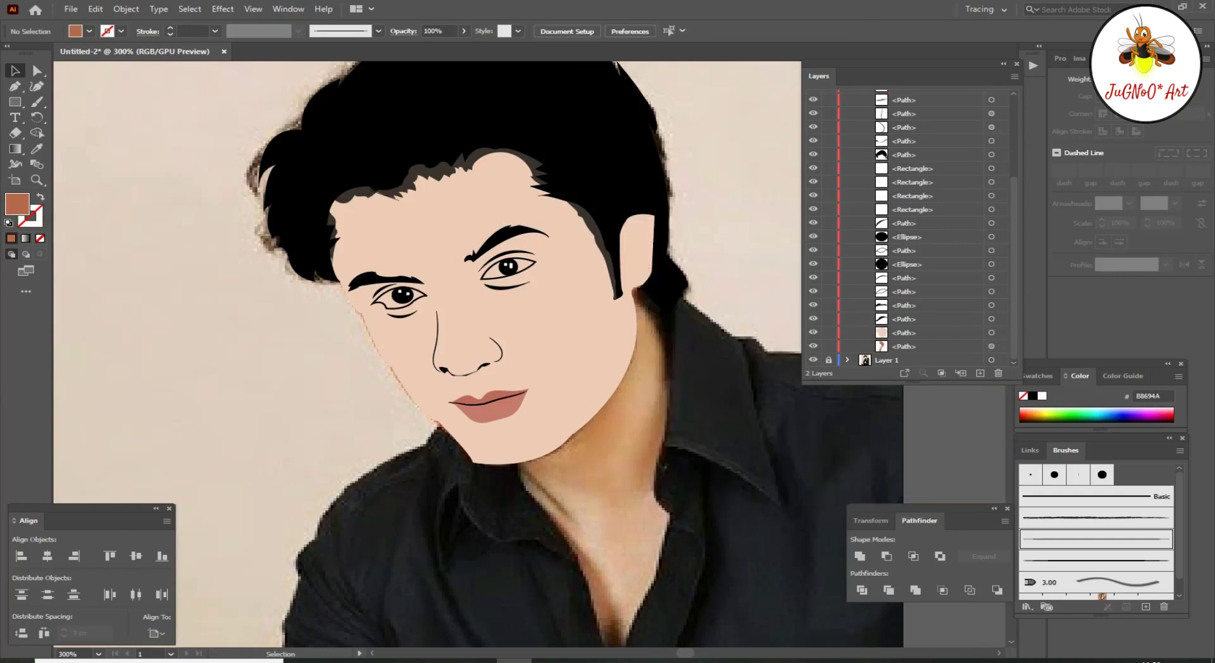
# Step: Set the ear shading to 68% opacity and hide the skin fill to reveal the photo
pyautogui.moveTo(451, 47); pyautogui.dragTo(444, 47)
pyautogui.hotkey('ctrl', 'shift', 'a')
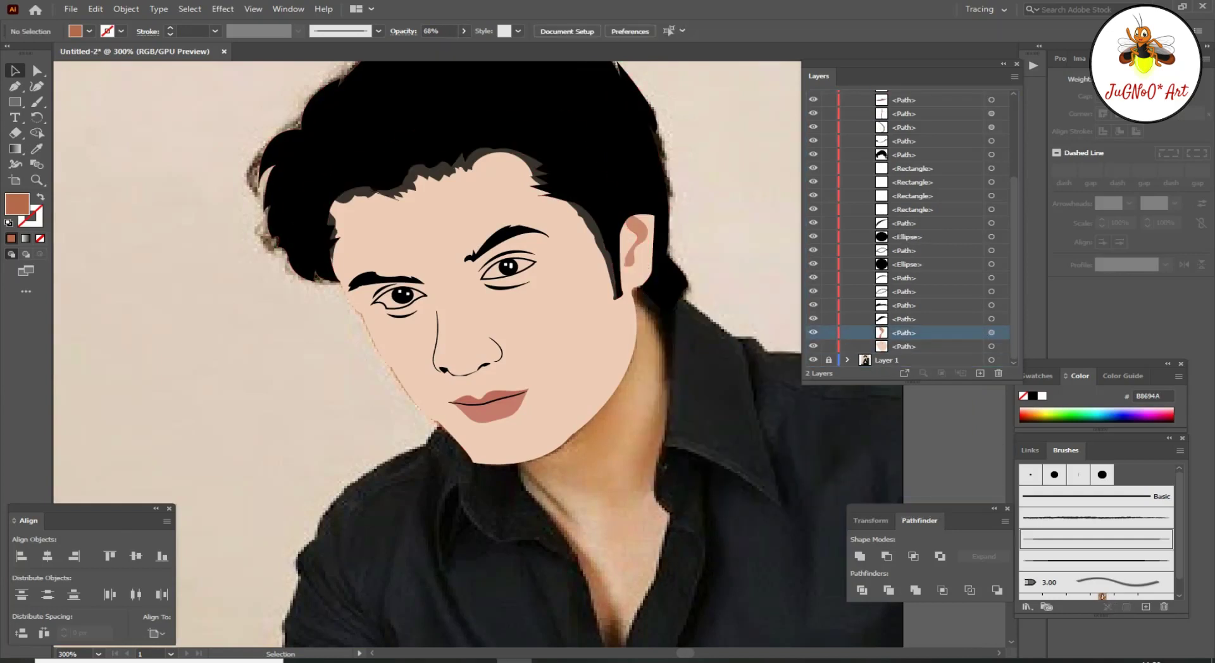
pyautogui.click(813, 346)
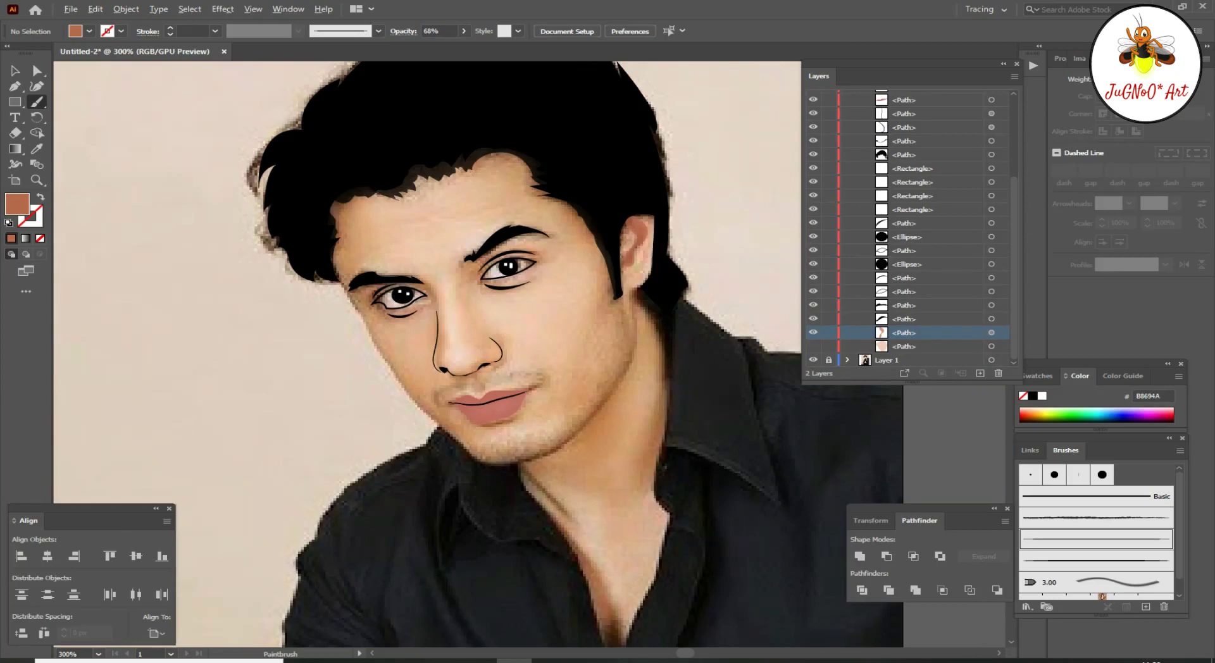
# Step: Paint a photo-sampled skin-tone shading shape over forehead and nose, then Bring Forward
pyautogui.hotkey('ctrl', '+')
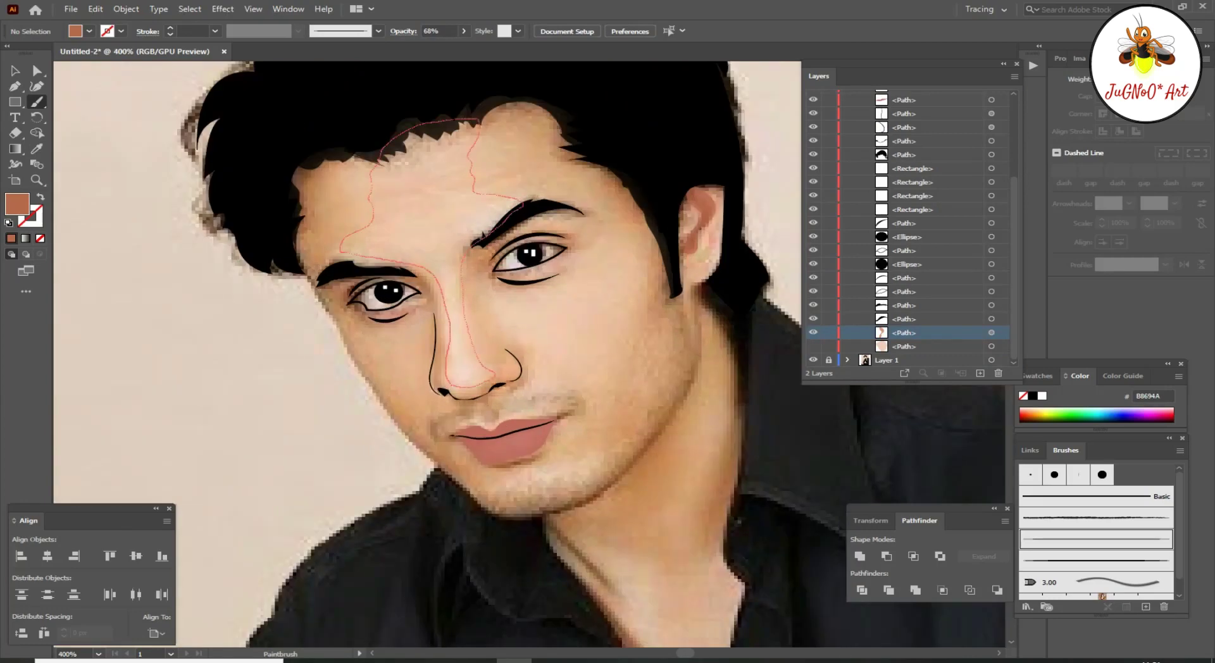
pyautogui.moveTo(482, 235); pyautogui.dragTo(480, 238)
pyautogui.press('i')
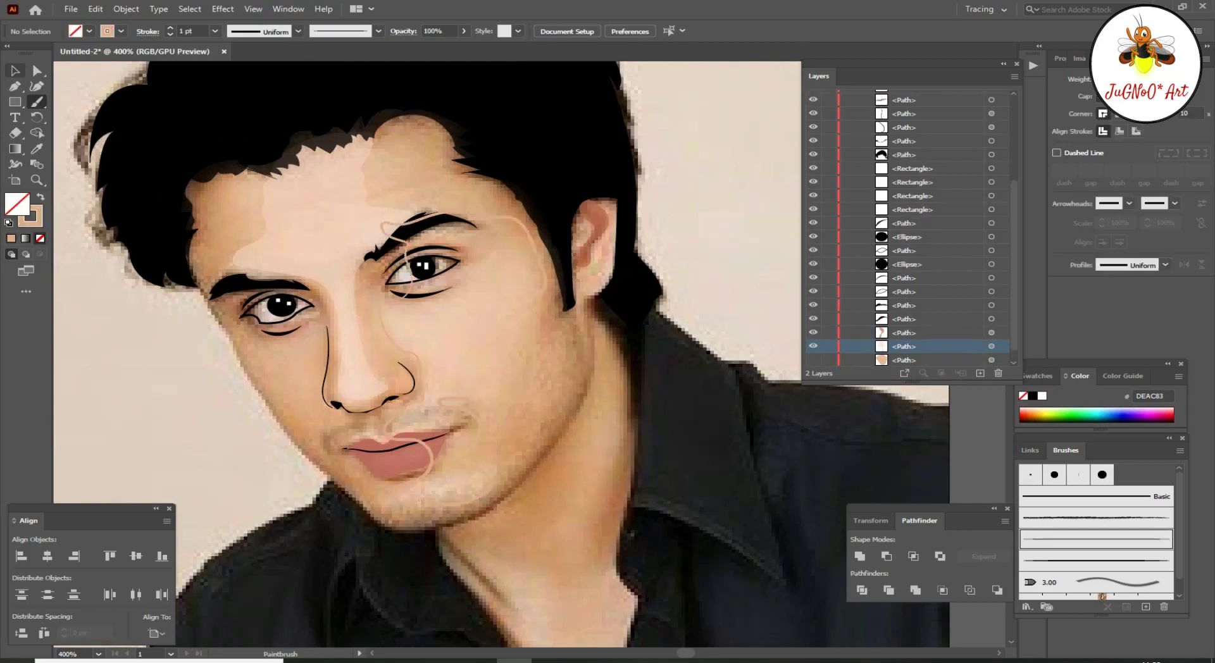
pyautogui.hscroll(-3, 427, 354)
pyautogui.press('b')
pyautogui.press('v')
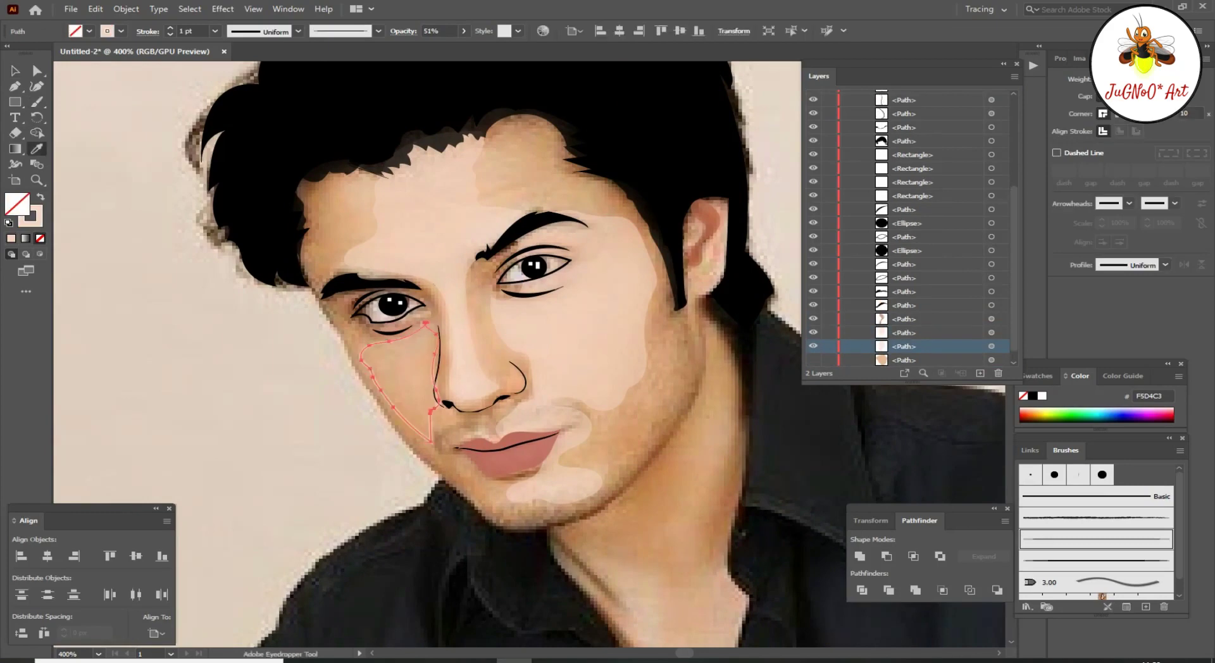
pyautogui.rightClick(406, 375)
pyautogui.click(652, 590)
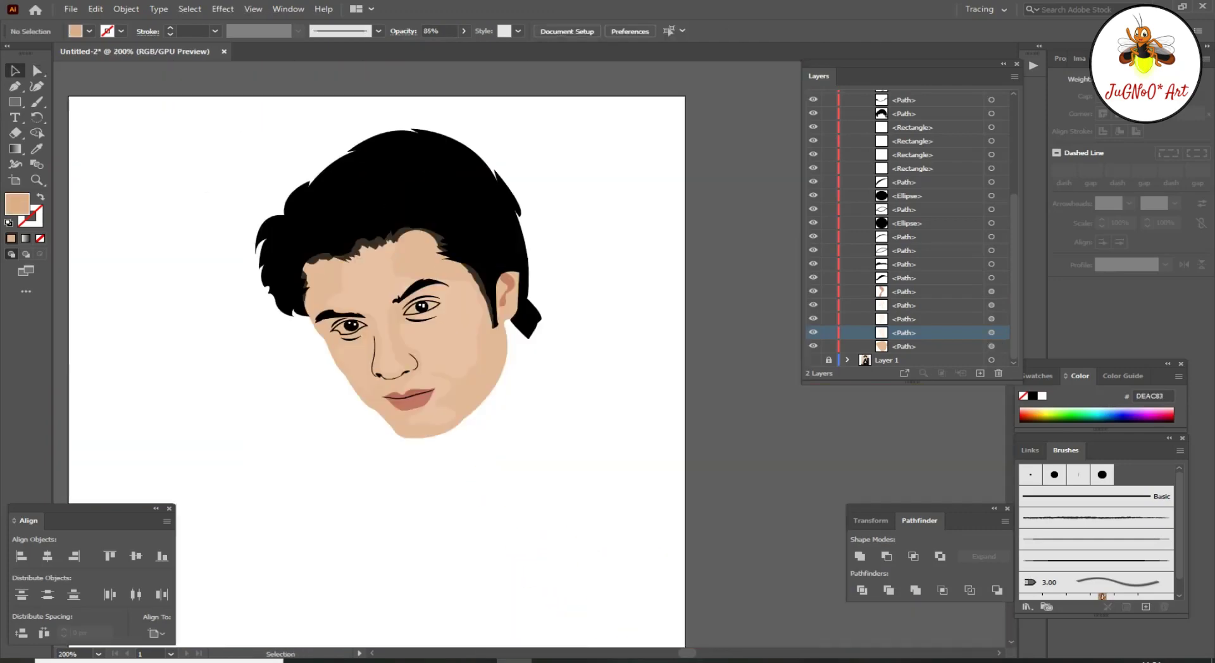
# Step: Show the reference photo and trace the lower eyelid line
pyautogui.click(813, 360)
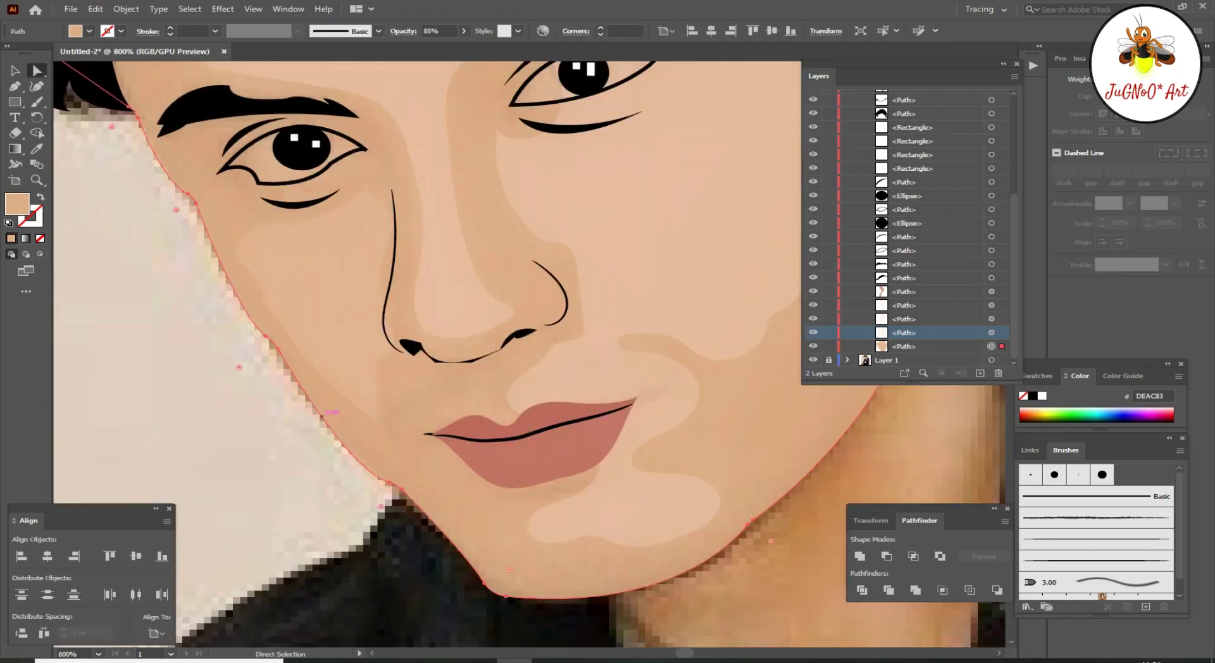
pyautogui.click(389, 485)
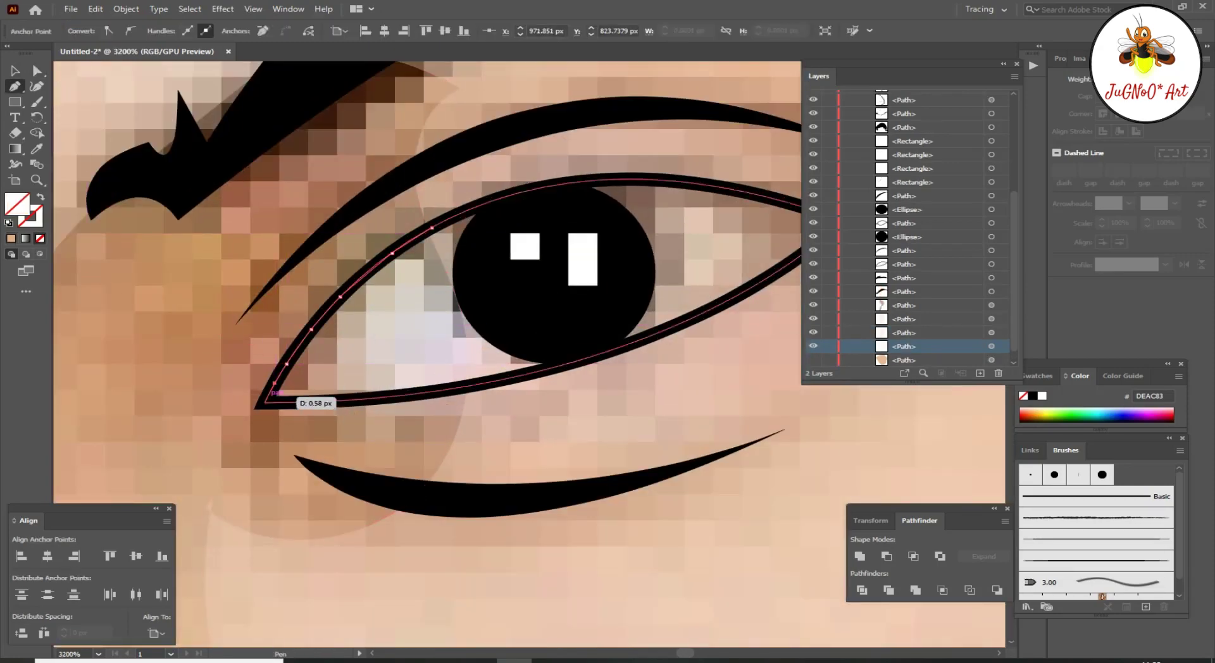
pyautogui.click(266, 399)
pyautogui.click(287, 403)
pyautogui.click(313, 402)
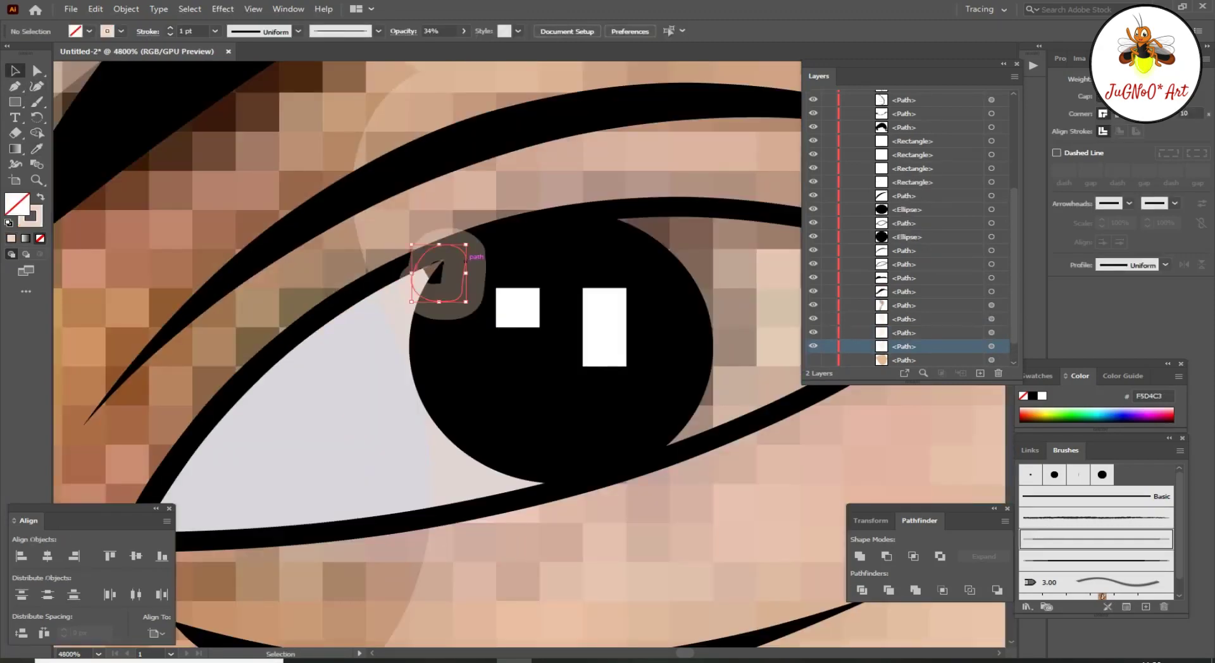
pyautogui.rightClick(454, 257)
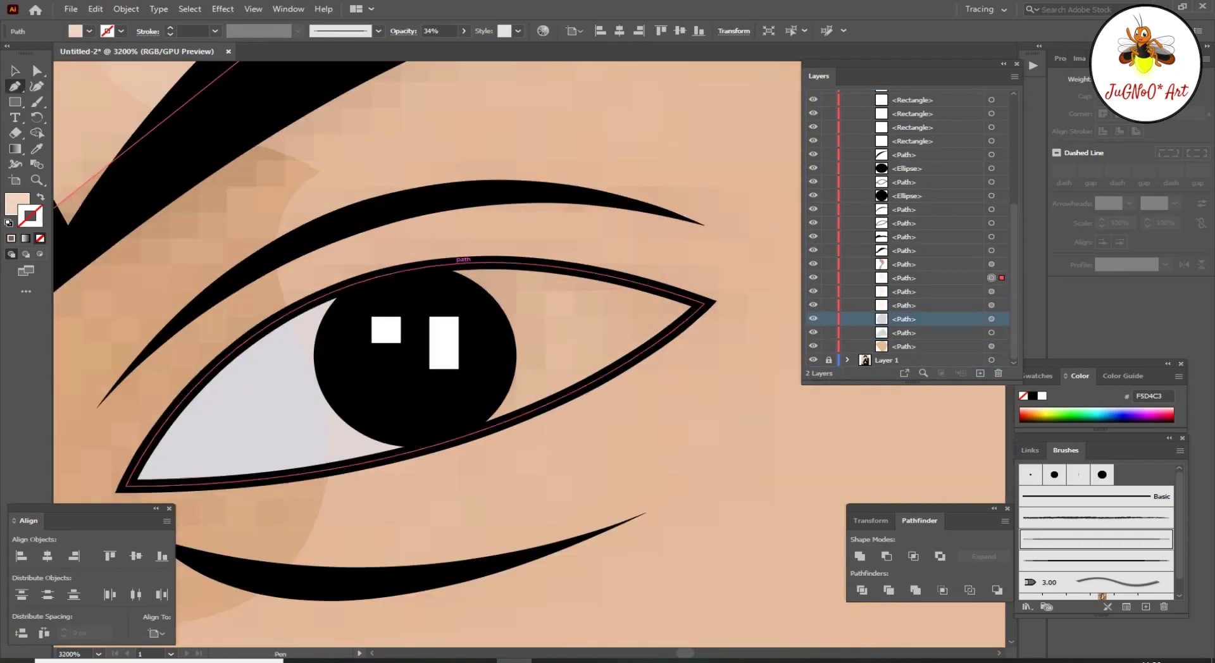
# Step: Trace a closed pale eye-white shape around the lids
pyautogui.click(669, 293)
pyautogui.click(699, 306)
pyautogui.click(656, 342)
pyautogui.click(605, 375)
pyautogui.click(524, 415)
pyautogui.click(481, 428)
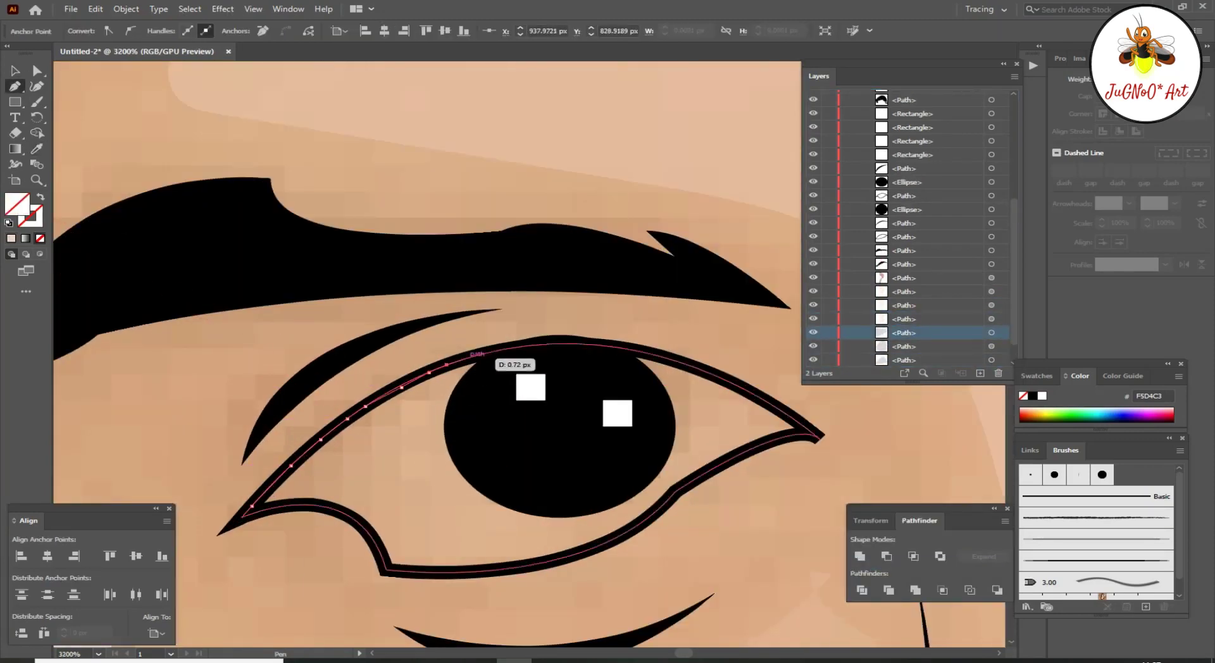
# Step: Trace the upper eyelid line out to the outer eye corner
pyautogui.click(482, 353)
pyautogui.click(515, 347)
pyautogui.click(656, 356)
pyautogui.click(707, 372)
pyautogui.click(754, 395)
pyautogui.click(791, 417)
pyautogui.click(813, 432)
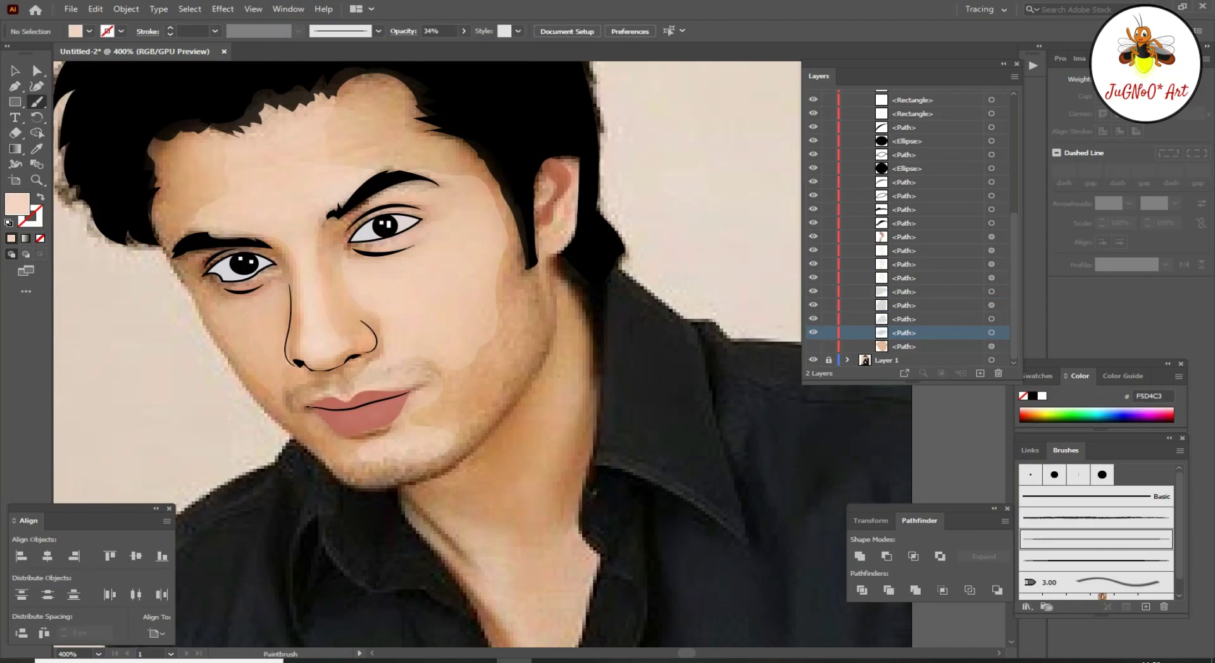
pyautogui.moveTo(379, 316); pyautogui.dragTo(492, 370)
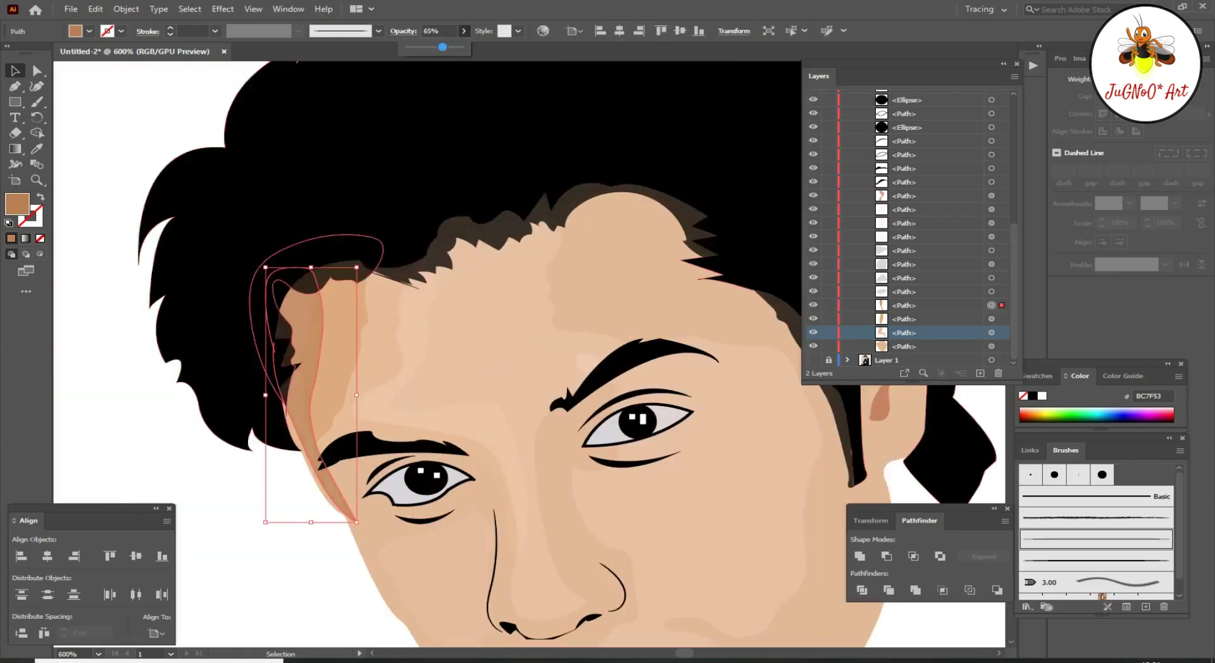
# Step: Erase the forehead shading where it overlaps the hairline
pyautogui.hotkey('ctrl', '-')
pyautogui.hotkey('ctrl', '-')
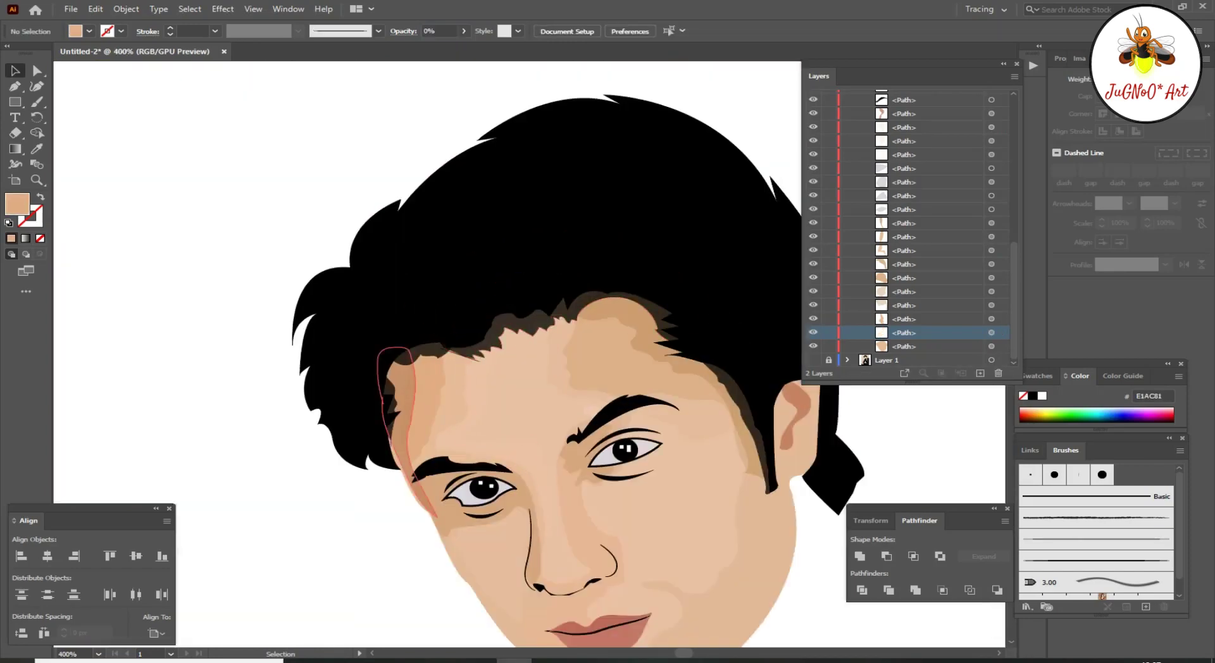
pyautogui.hotkey('shift', 'e')
pyautogui.scroll(2, 380, 319)
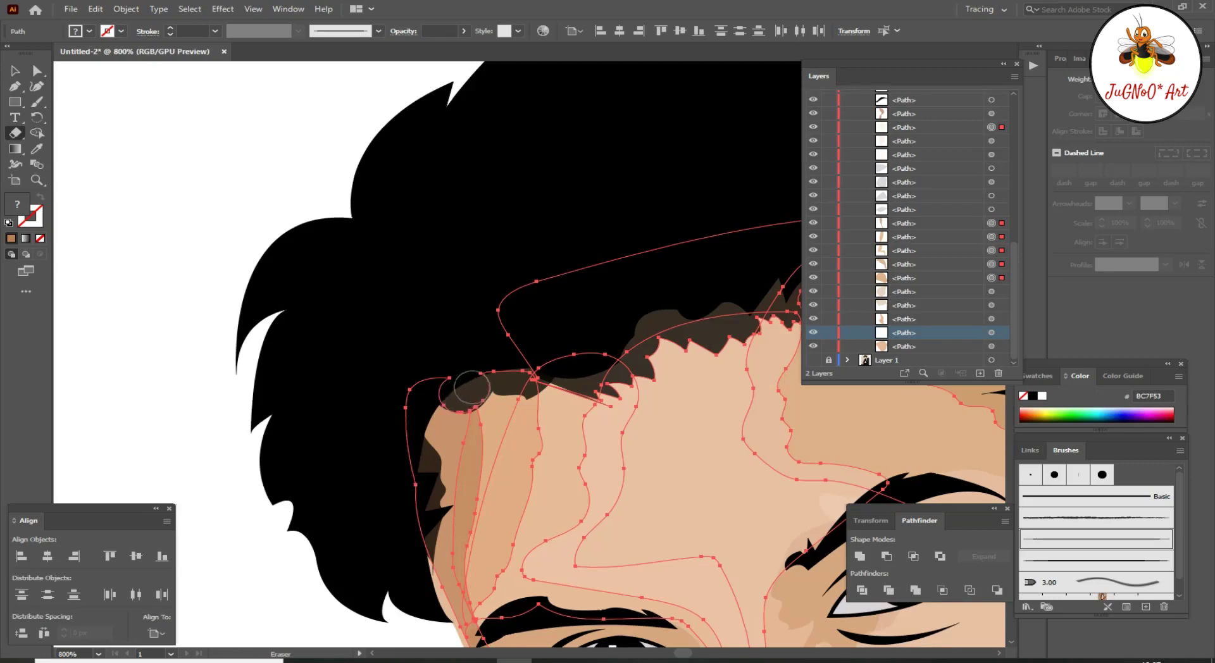
pyautogui.moveTo(494, 375); pyautogui.dragTo(563, 366)
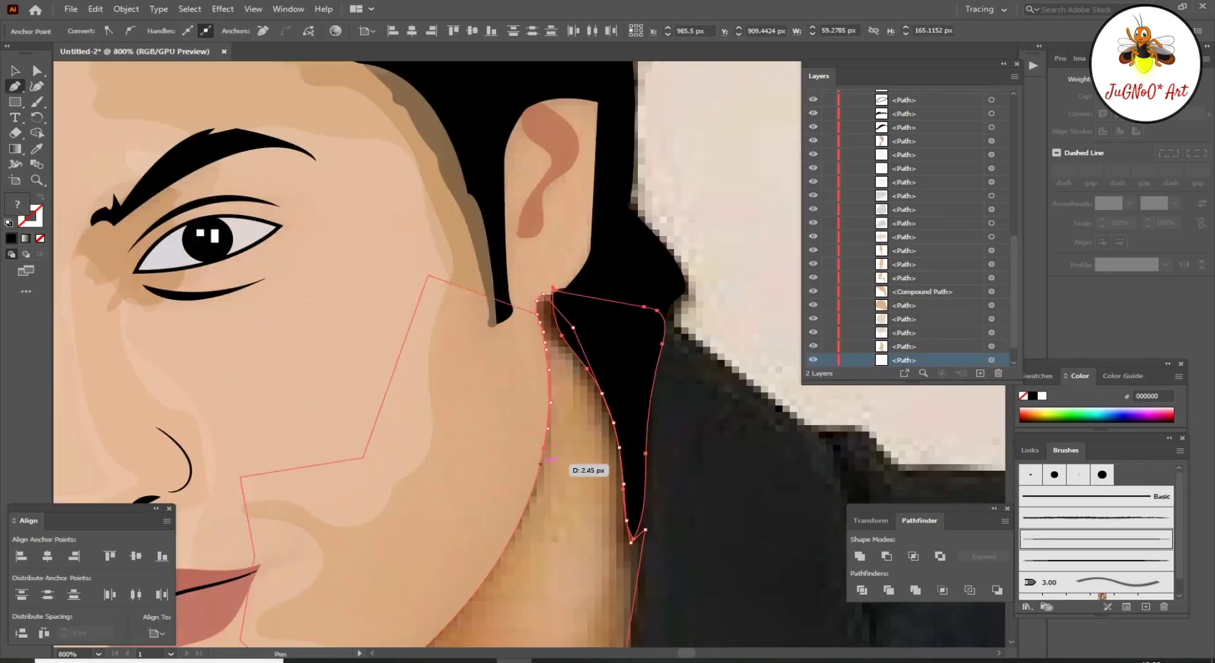
# Step: Send the brown neck shape to the back, behind the face and collar
pyautogui.hotkey('ctrl', '-')
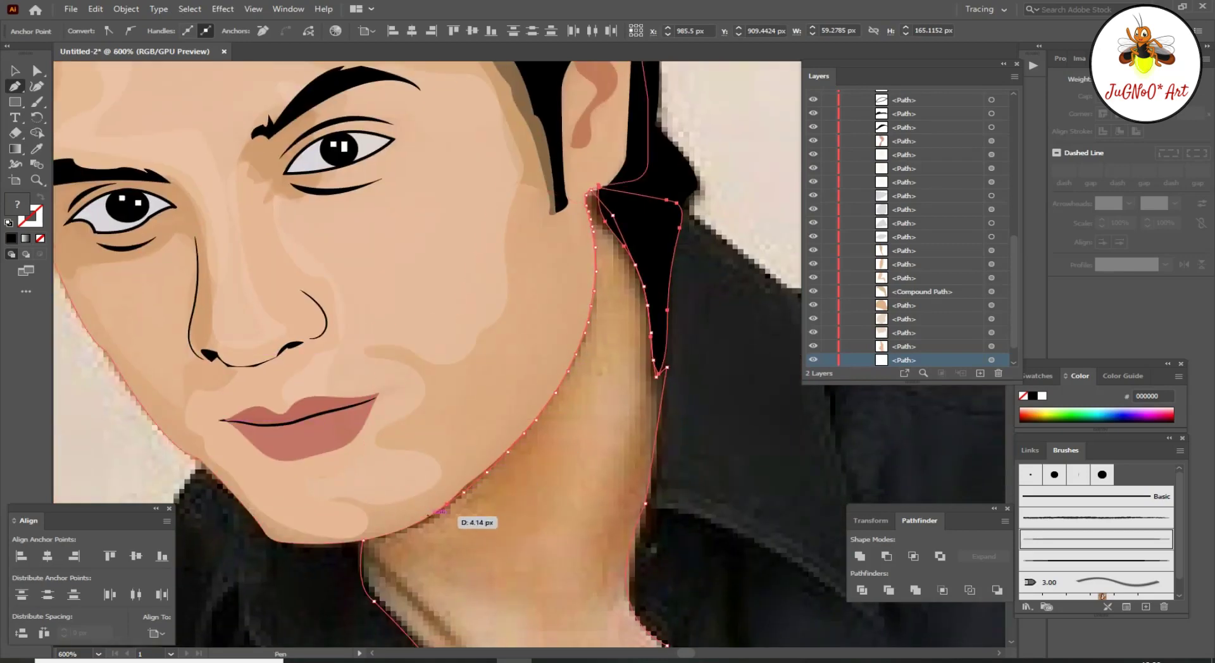
pyautogui.hotkey('ctrl', '-')
pyautogui.hotkey('ctrl', '-')
pyautogui.rightClick(549, 286)
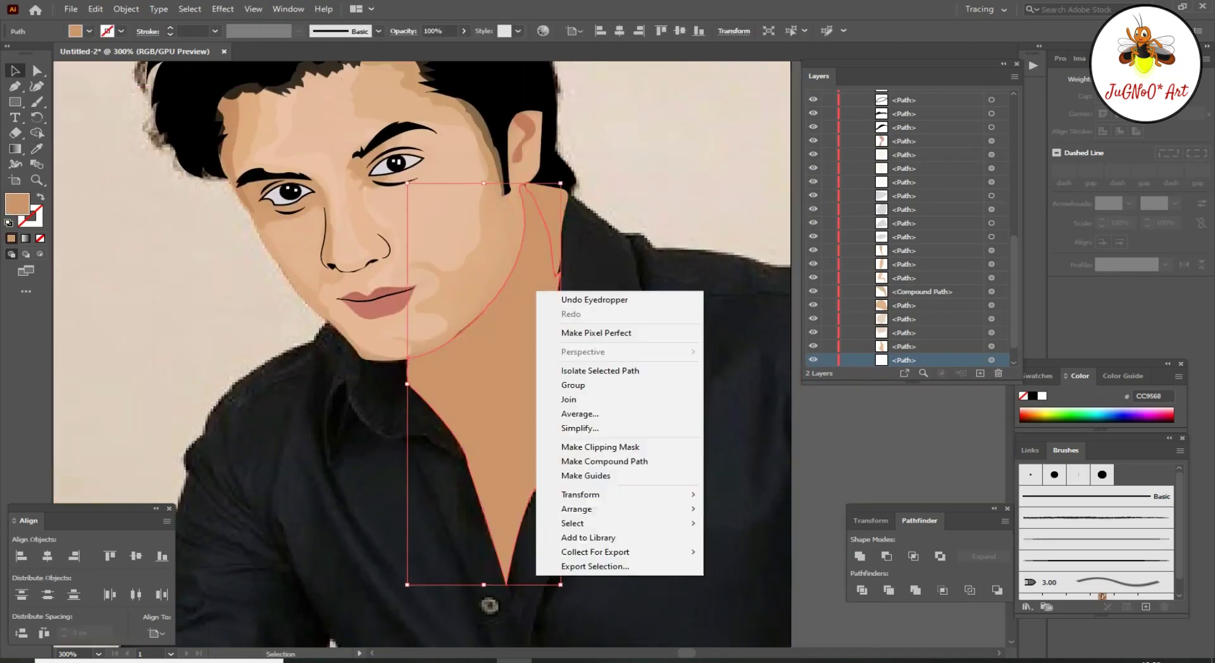
pyautogui.click(759, 556)
pyautogui.rightClick(561, 109)
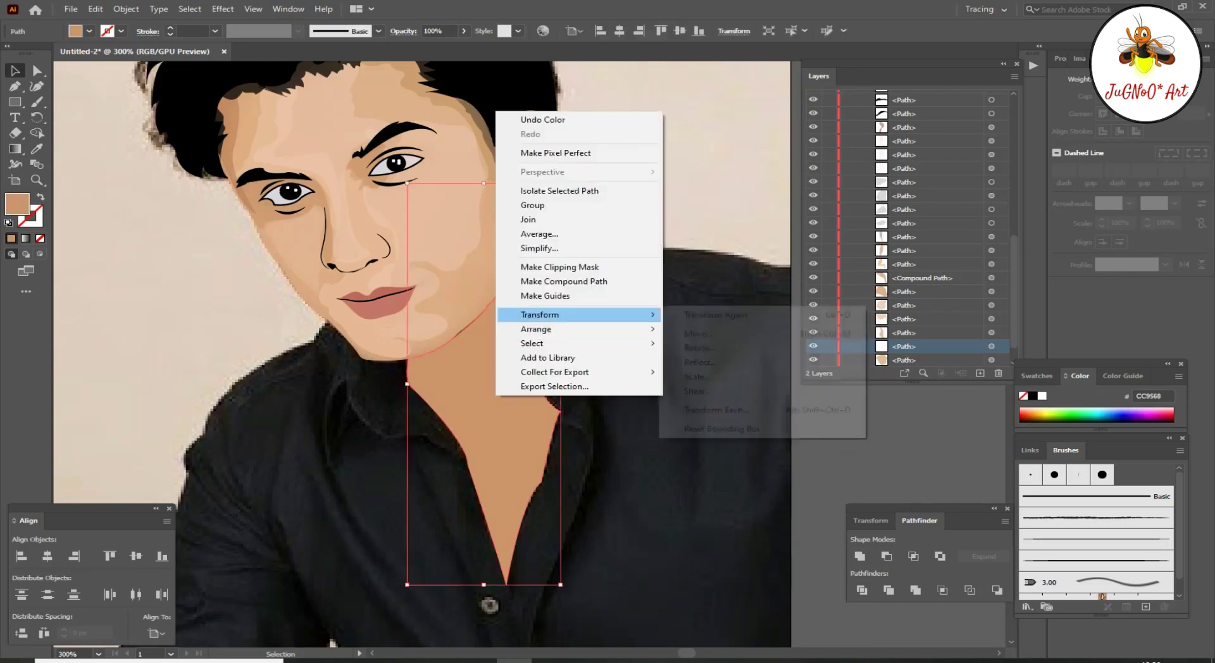
pyautogui.click(751, 371)
# Step: Undo and redo repeatedly to compare the portrait with and without the neck shape
pyautogui.hotkey('ctrl', 'z')
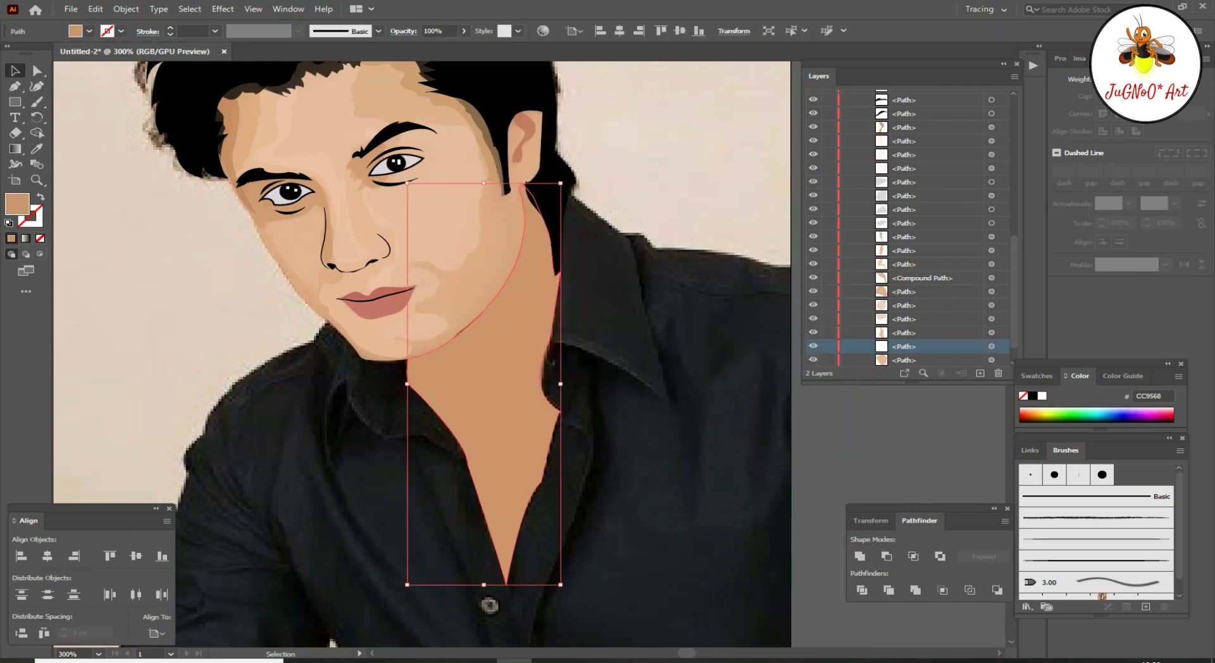
pyautogui.hotkey('ctrl', 'z')
pyautogui.hotkey('ctrl', 'shift', 'z')
pyautogui.hotkey('ctrl', 'z')
pyautogui.hotkey('ctrl', 'shift', 'z')
pyautogui.hotkey('ctrl', 'z')
pyautogui.hotkey('ctrl', 'shift', 'z')
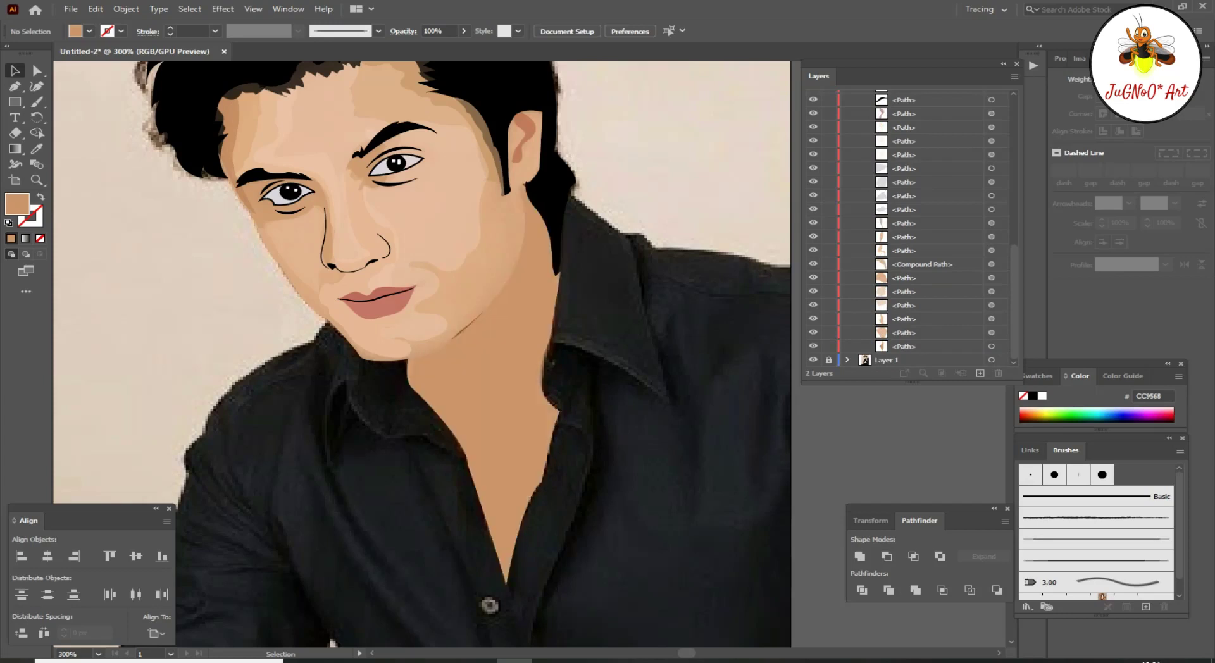
pyautogui.hotkey('ctrl', 'z')
pyautogui.hotkey('ctrl', 'shift', 'z')
pyautogui.hotkey('ctrl', 'z')
pyautogui.hotkey('ctrl', 'shift', 'z')
pyautogui.hotkey('ctrl', 'z')
pyautogui.press('p')
pyautogui.hotkey('ctrl', '=')
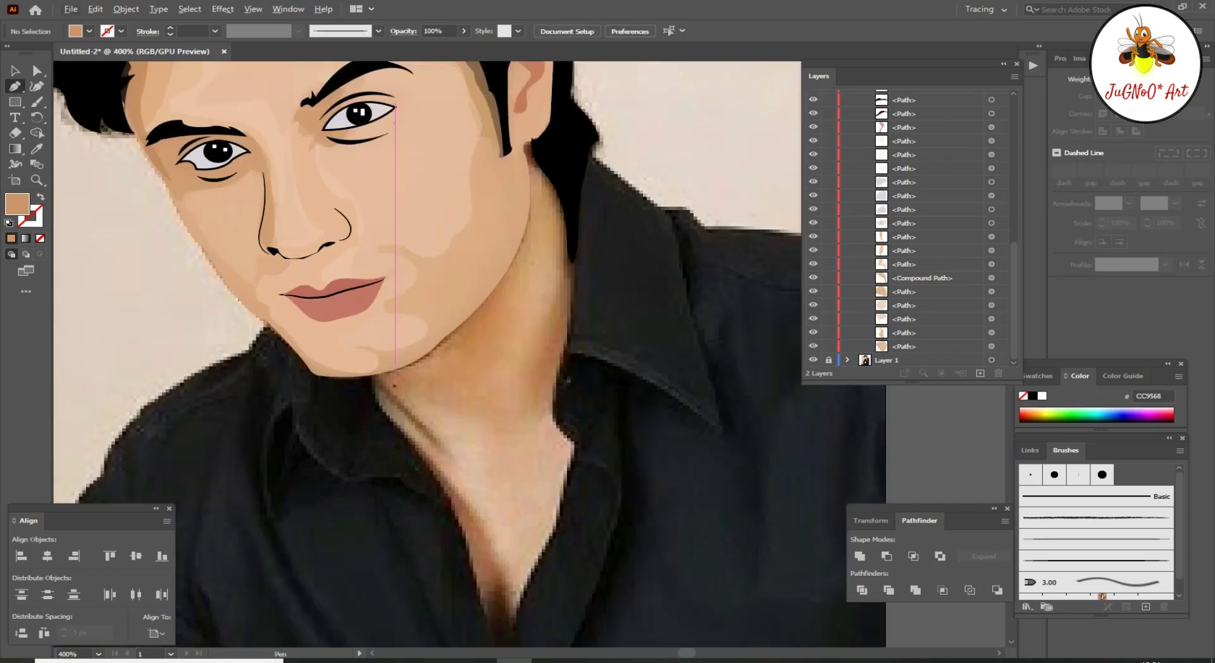
# Step: Restore the brown neck shape and paint darker shadow patches on the neck's right side
pyautogui.press('v')
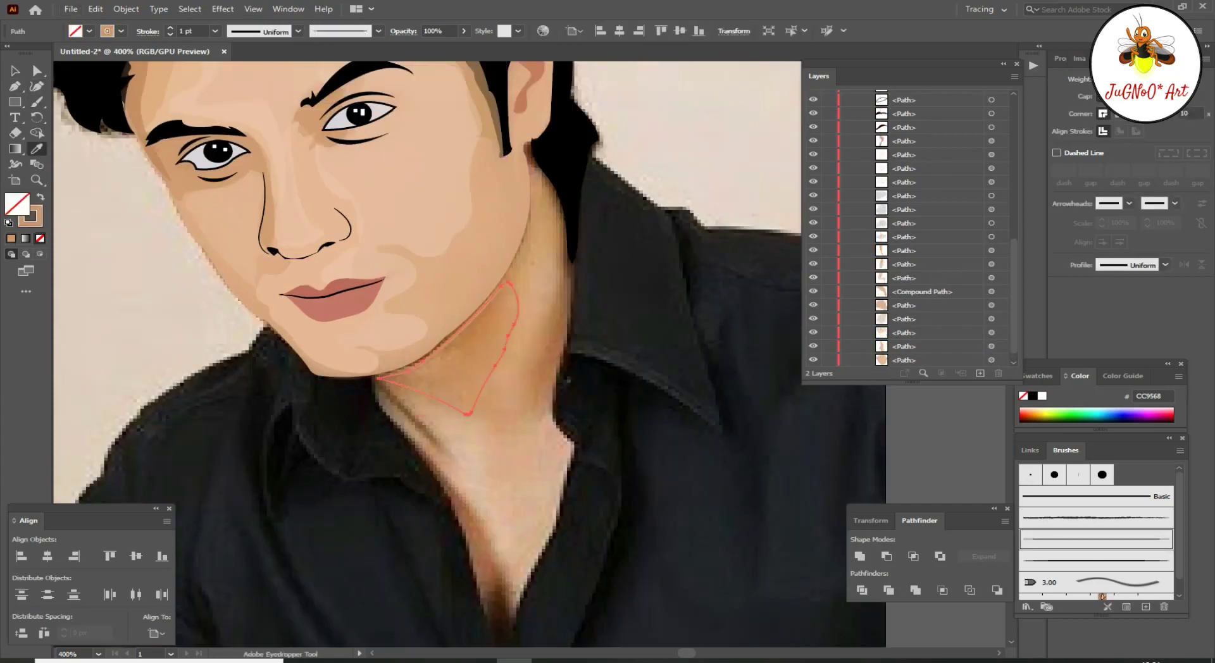
pyautogui.hotkey('ctrl', 'shift', 'z')
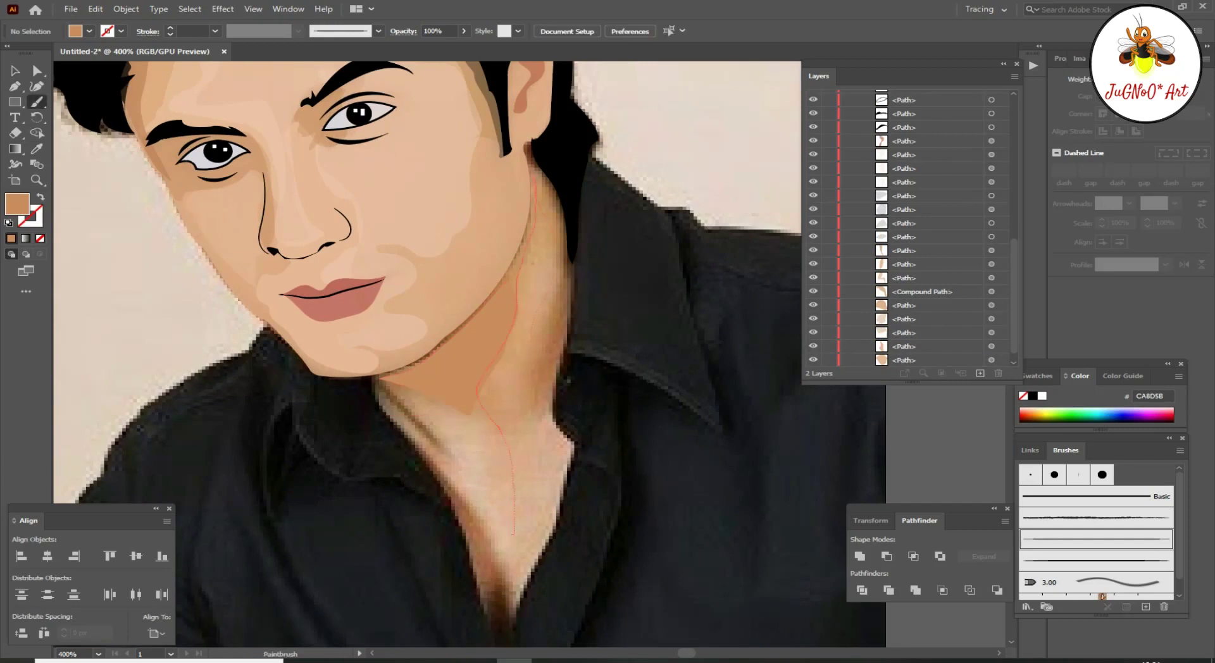
pyautogui.hotkey('ctrl', 'z')
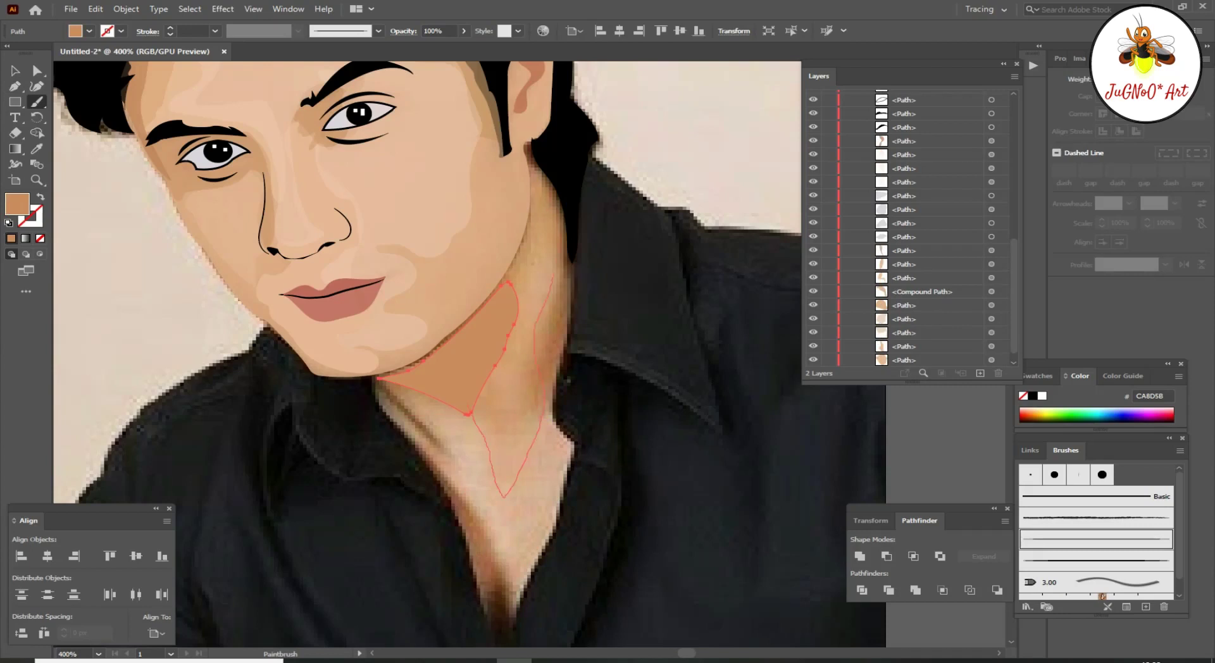
pyautogui.moveTo(553, 275); pyautogui.dragTo(476, 405)
pyautogui.moveTo(555, 339); pyautogui.dragTo(555, 363)
pyautogui.press('v')
pyautogui.scroll(-3, 428, 354)
# Step: Paint a light pink highlight and another shading patch on the neck
pyautogui.moveTo(500, 481); pyautogui.dragTo(422, 291)
pyautogui.hotkey('ctrl', '-')
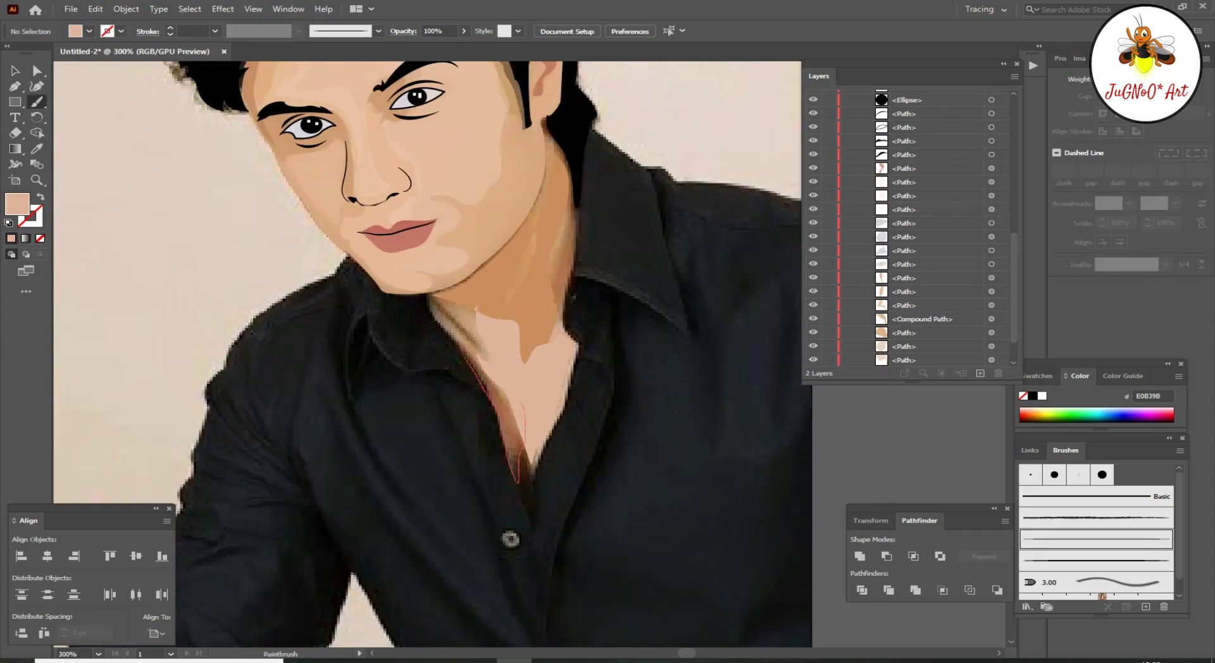
pyautogui.moveTo(525, 419); pyautogui.dragTo(472, 354)
pyautogui.press('v')
pyautogui.click(544, 284)
pyautogui.rightClick(503, 269)
pyautogui.click(569, 425)
# Step: Start a new pen outline on the neck, removing a misplaced point
pyautogui.press('p')
pyautogui.hotkey('ctrl', '+')
pyautogui.click(410, 286)
pyautogui.click(490, 359)
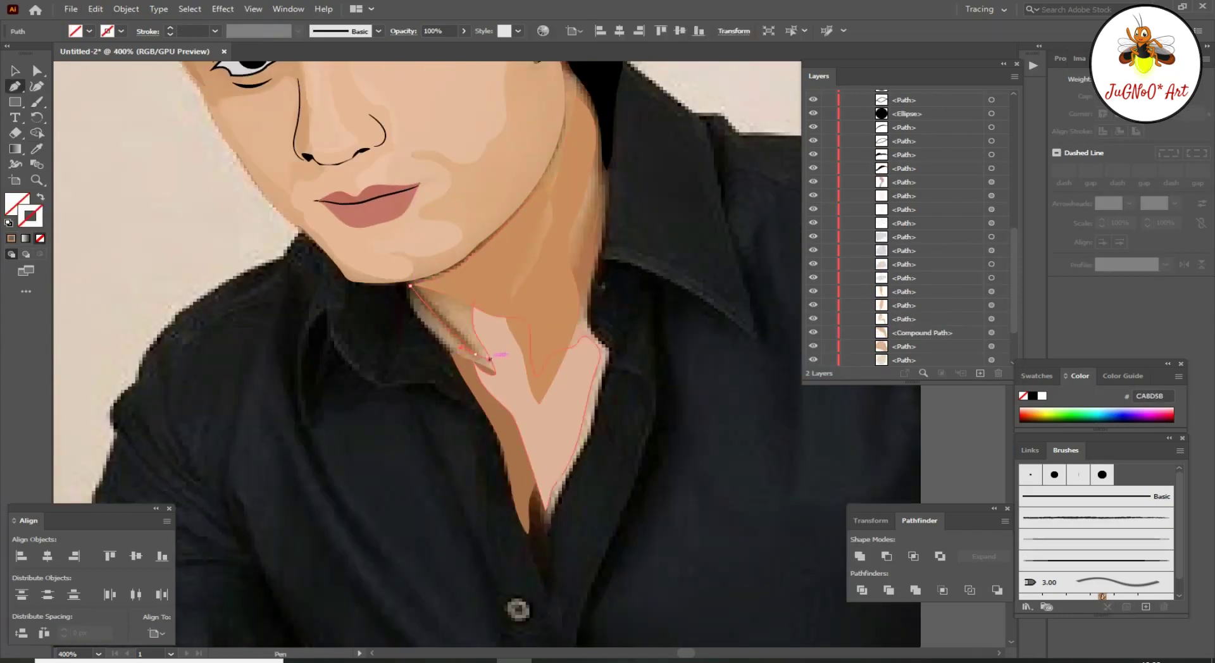
pyautogui.hotkey('ctrl', 'z')
pyautogui.hotkey('ctrl', '0')
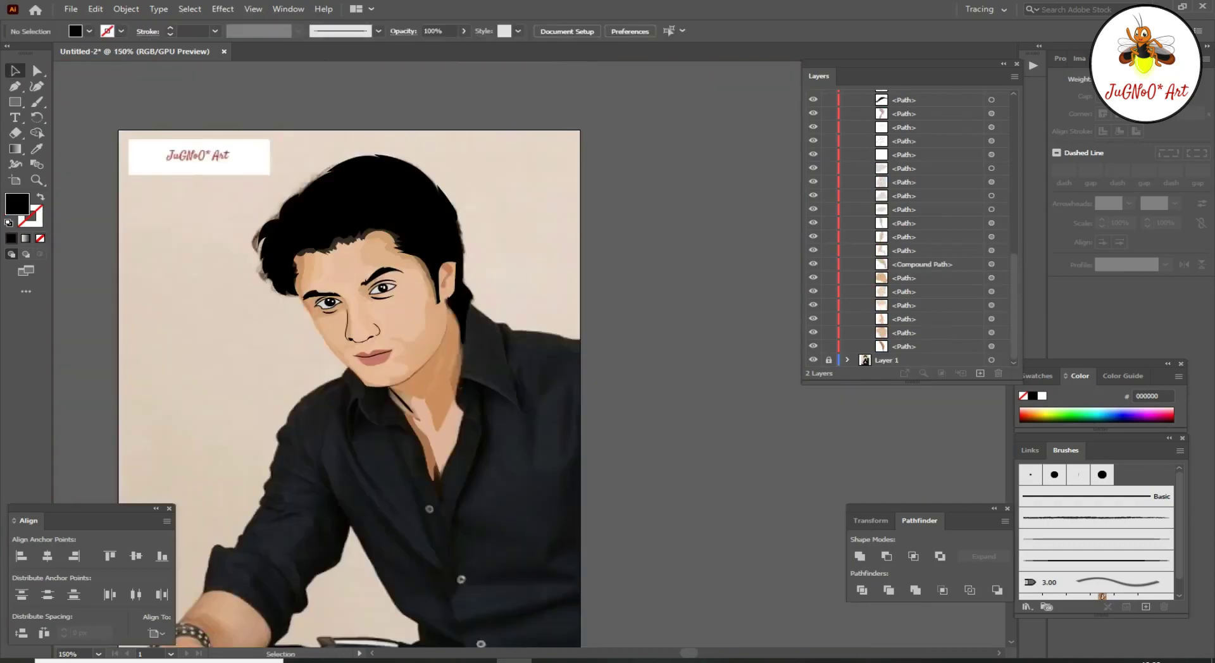
# Step: Draw the neck shape around the collar opening and fill it with skin tone CDA17F
pyautogui.hotkey('ctrl', '+')
pyautogui.hotkey('ctrl', '+')
pyautogui.click(508, 591)
pyautogui.click(559, 450)
pyautogui.click(537, 209)
pyautogui.click(487, 140)
pyautogui.click(449, 139)
pyautogui.click(342, 292)
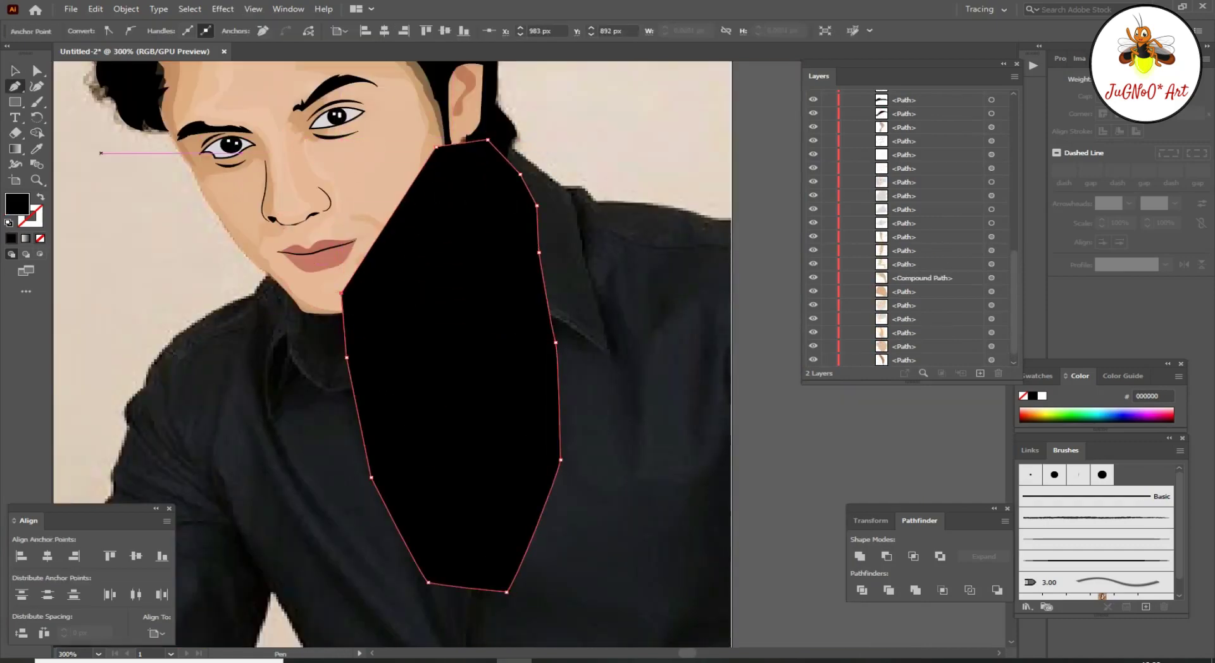
pyautogui.press('i')
pyautogui.click(380, 266)
# Step: Trace a thin closed black jawline shape from the chin up toward the ear
pyautogui.press('p')
pyautogui.hotkey('ctrl', '0')
pyautogui.hotkey('ctrl', '+')
pyautogui.hotkey('ctrl', '+')
pyautogui.hotkey('ctrl', '+')
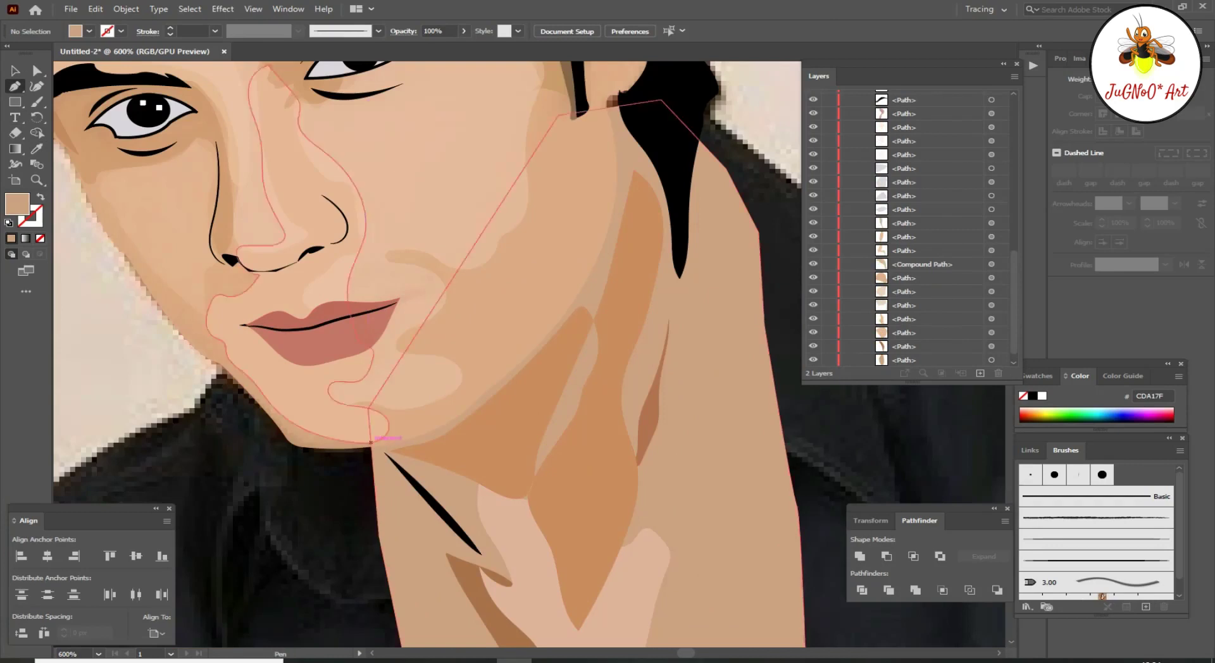
pyautogui.click(384, 441)
pyautogui.click(450, 413)
pyautogui.click(475, 393)
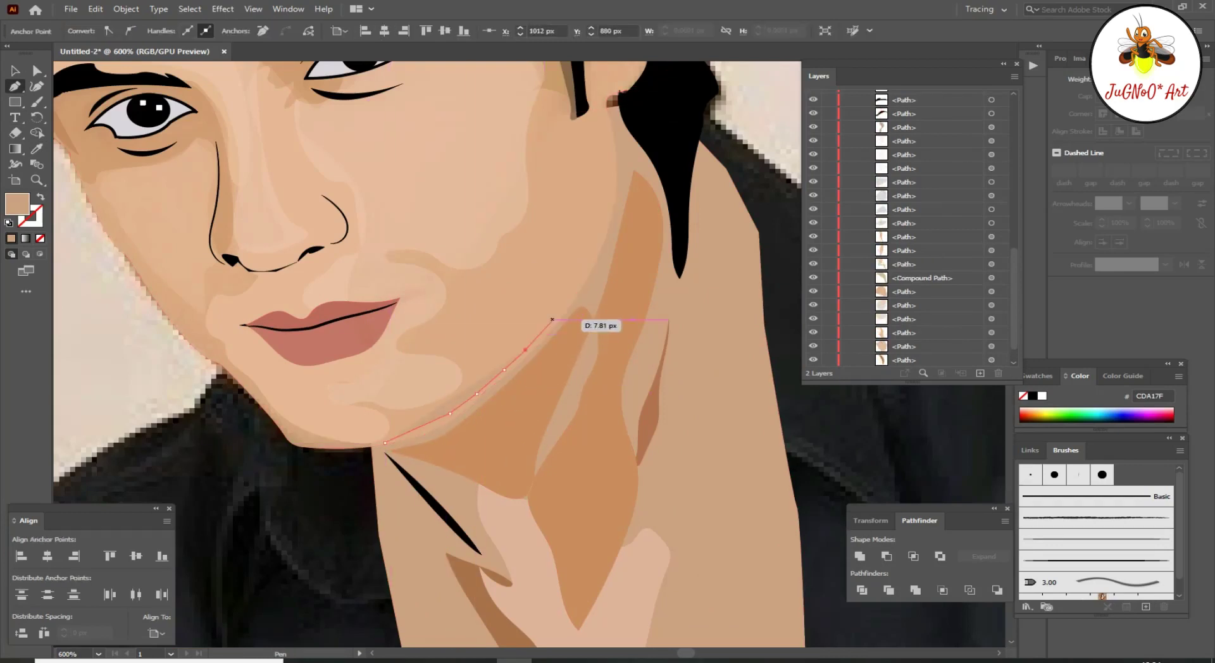
pyautogui.click(552, 321)
pyautogui.click(580, 282)
pyautogui.click(599, 253)
pyautogui.click(616, 164)
pyautogui.click(606, 106)
pyautogui.click(587, 279)
pyautogui.click(558, 321)
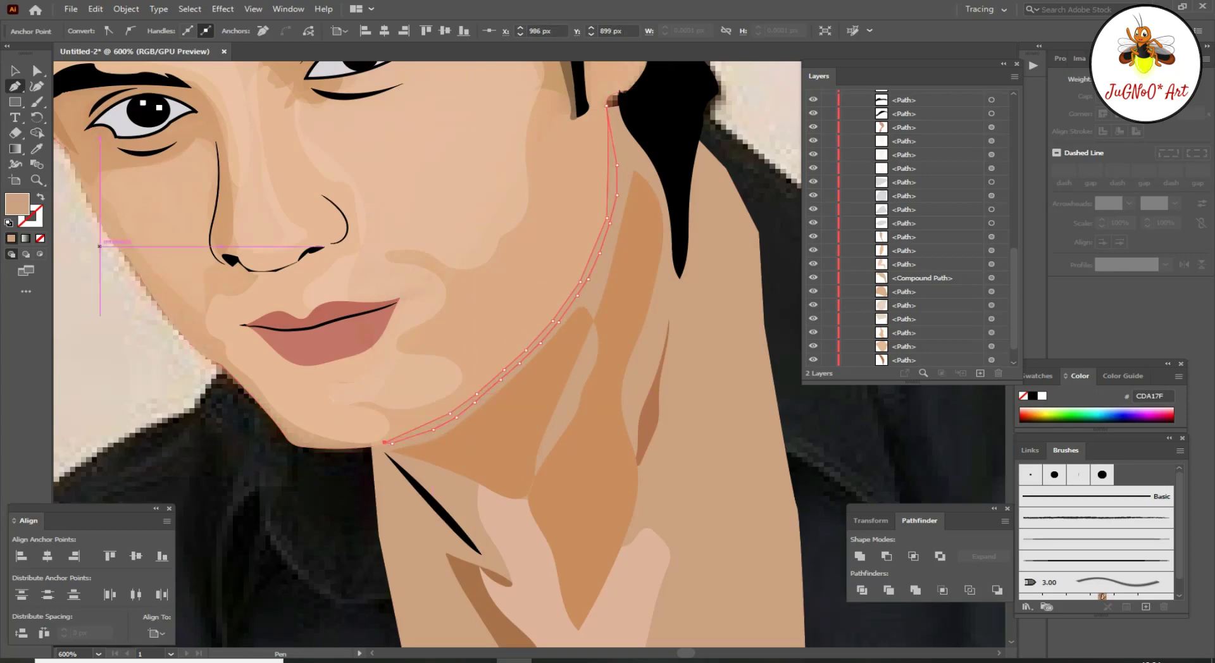
pyautogui.click(384, 442)
# Step: Select the neck shape below the jaw
pyautogui.scroll(-4, 385, 442)
pyautogui.scroll(2, 443, 284)
pyautogui.scroll(2, 512, 314)
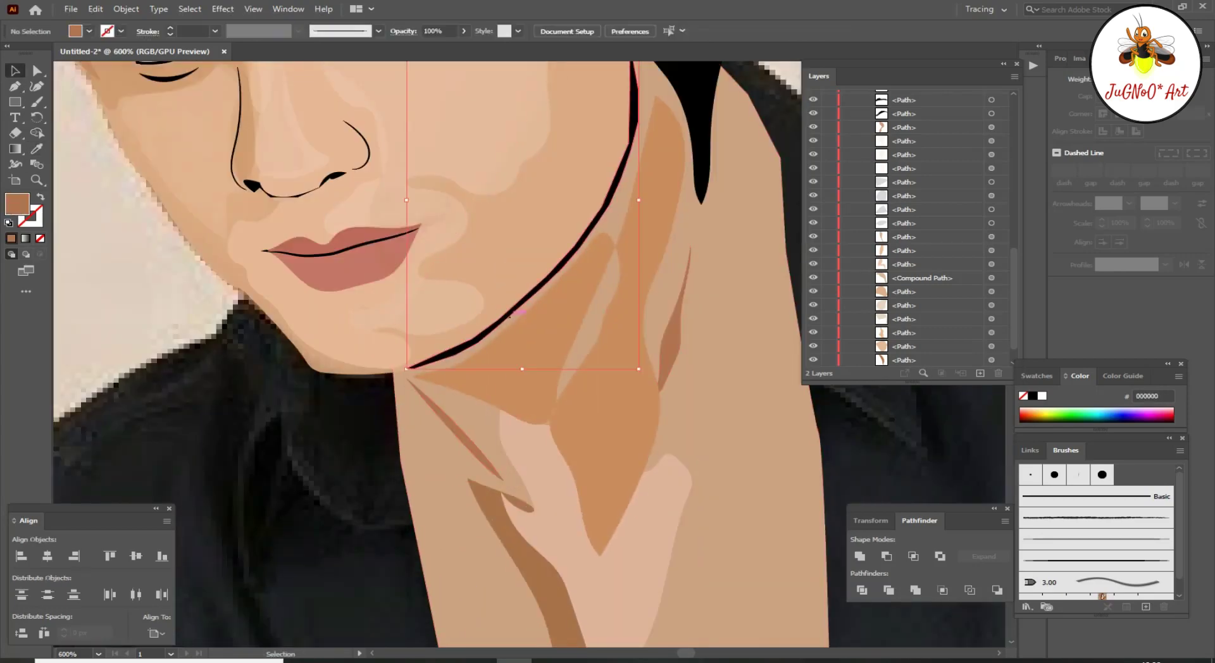
pyautogui.scroll(-3, 510, 316)
pyautogui.scroll(-2, 510, 316)
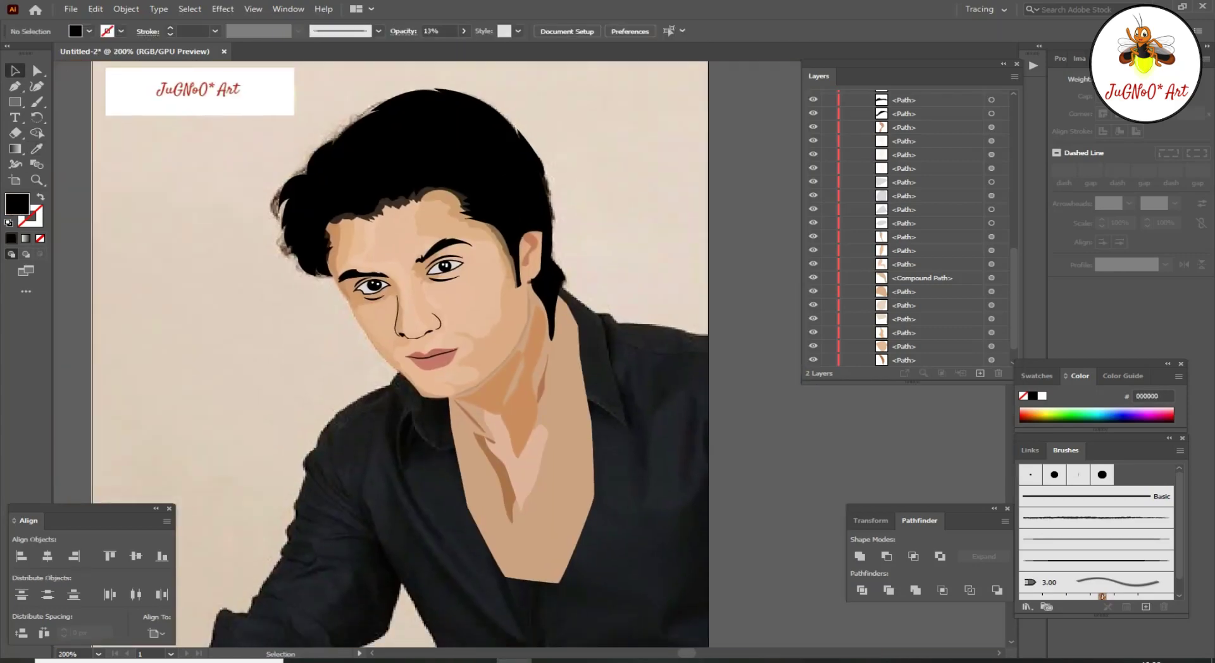
pyautogui.click(592, 435)
# Step: Pen-trace the shirt collar beside the neck and fill it dark grey
pyautogui.press('p')
pyautogui.scroll(2, 569, 297)
pyautogui.click(554, 258)
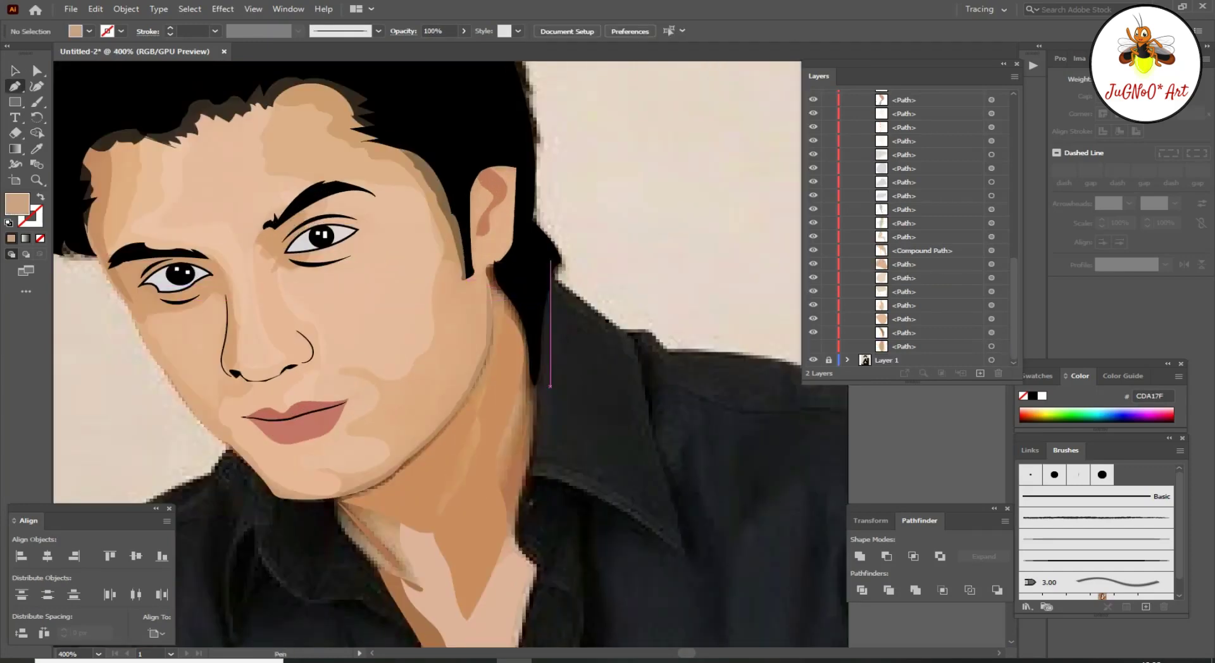
pyautogui.click(536, 352)
pyautogui.click(540, 401)
pyautogui.click(528, 471)
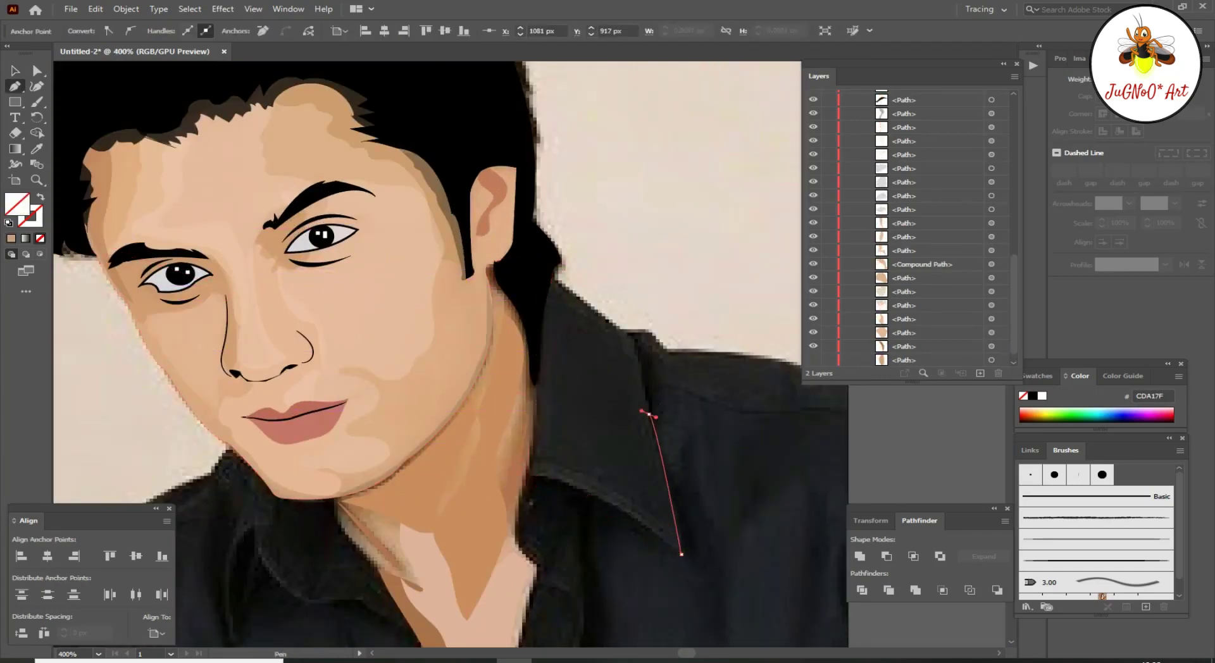
pyautogui.click(635, 339)
pyautogui.moveTo(554, 258); pyautogui.dragTo(529, 280)
pyautogui.click(534, 369)
# Step: Outline the shirt body down the right edge, along the belt and around the elbow
pyautogui.press('p')
pyautogui.click(473, 273)
pyautogui.click(512, 273)
pyautogui.hotkey('ctrl', '-')
pyautogui.hotkey('ctrl', '-')
pyautogui.hotkey('ctrl', '-')
pyautogui.click(691, 339)
pyautogui.click(690, 456)
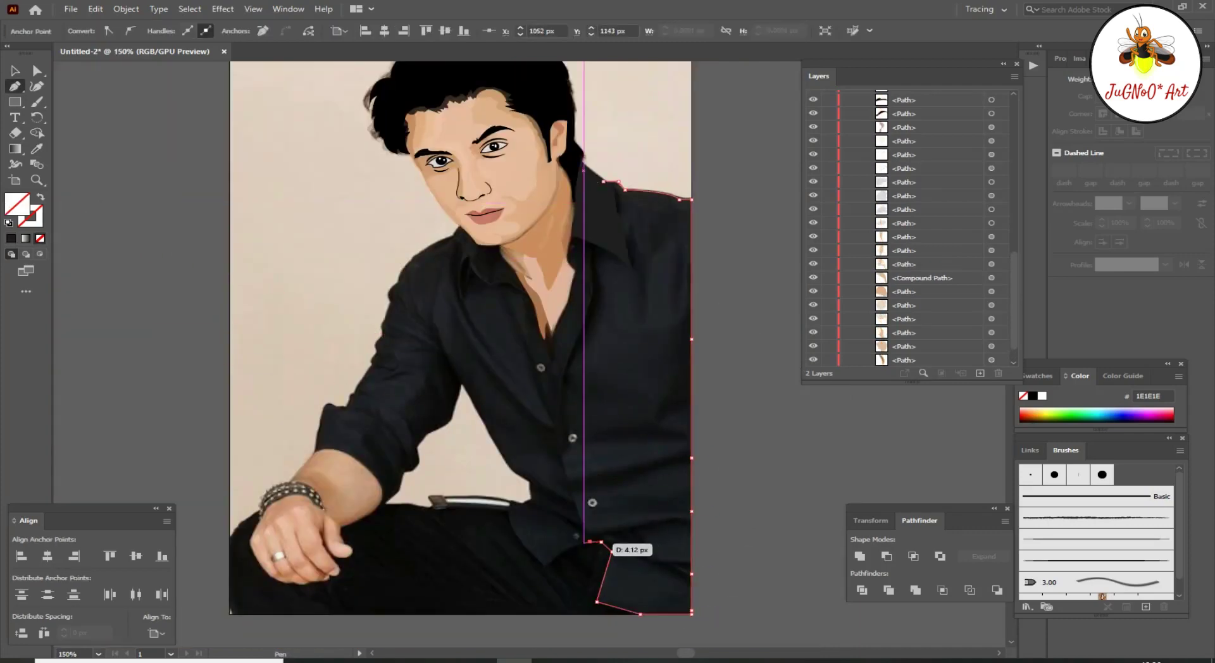
pyautogui.click(514, 504)
pyautogui.click(464, 382)
pyautogui.click(397, 491)
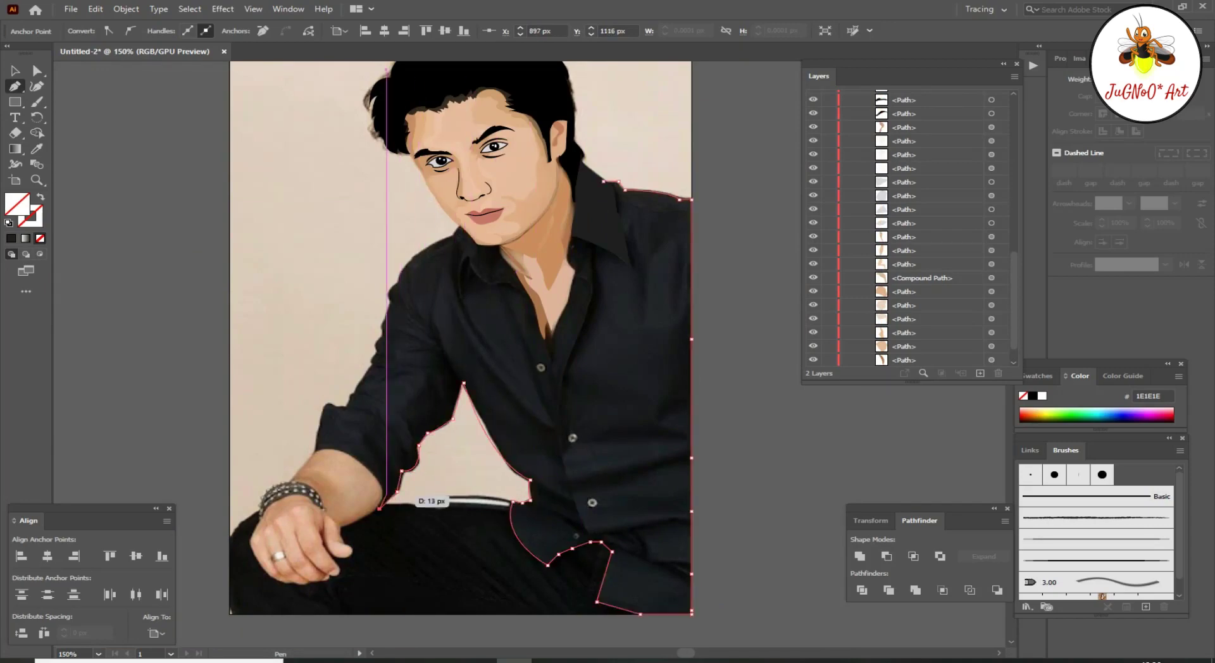
pyautogui.scroll(4, 380, 508)
pyautogui.scroll(-2, 506, 411)
pyautogui.moveTo(581, 419); pyautogui.dragTo(591, 438)
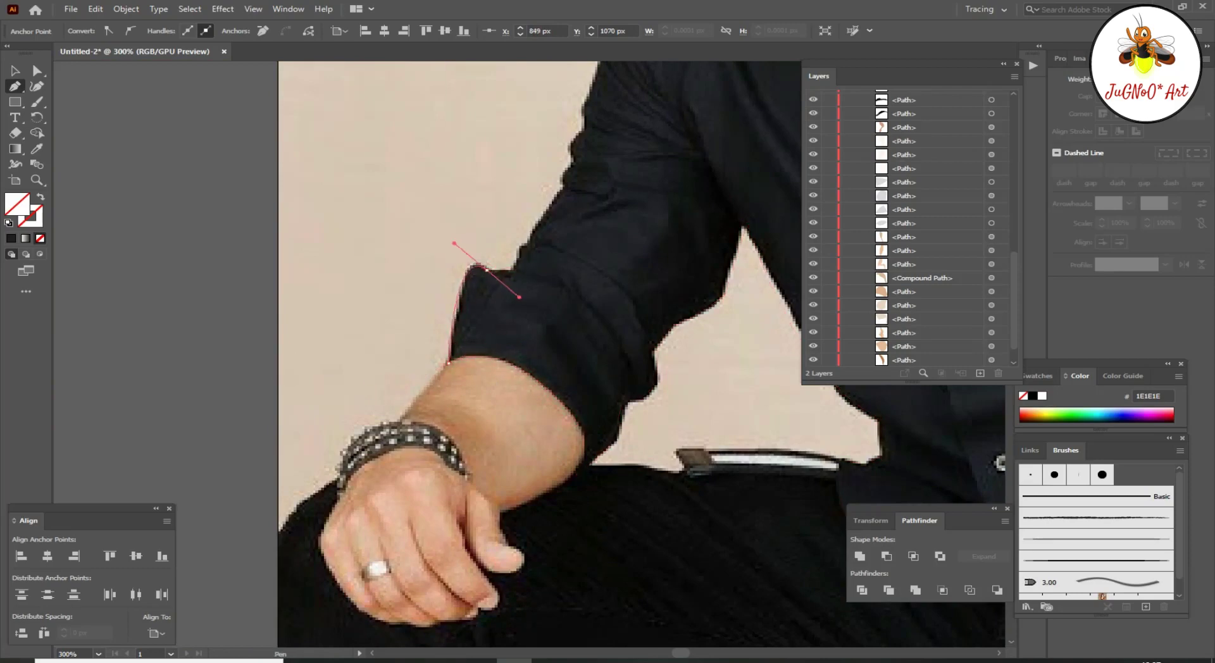
# Step: Finish the shirt outline up the open neckline, fill it dark grey, and fit the artboard
pyautogui.scroll(3, 814, 401)
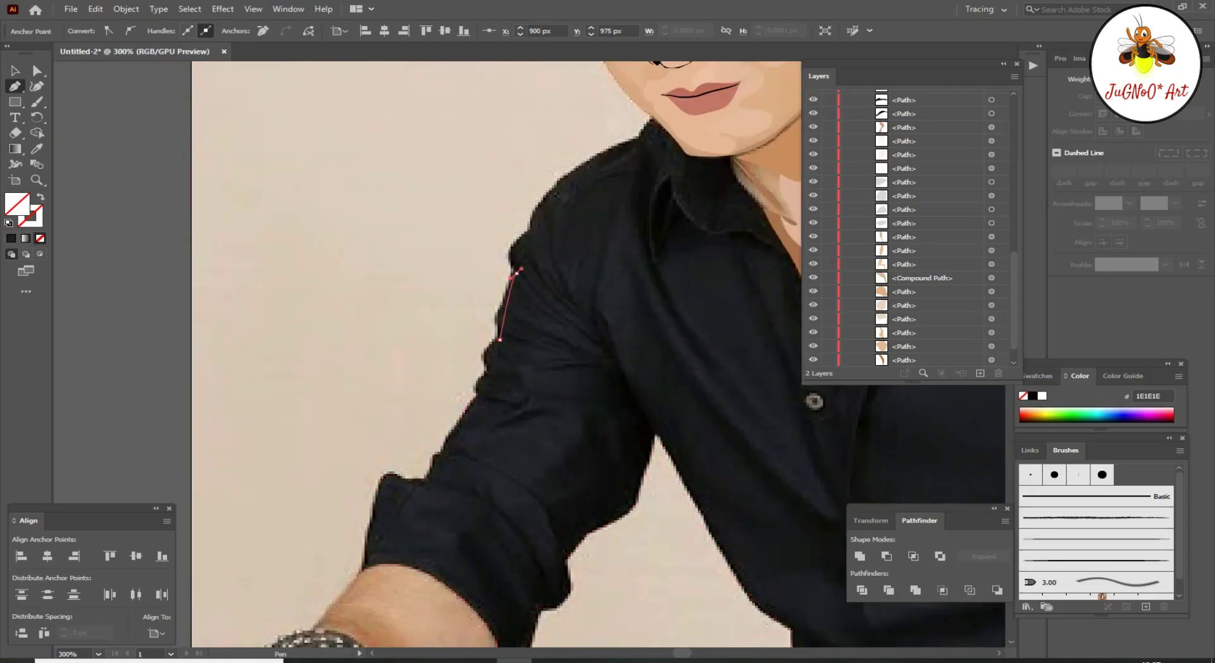
pyautogui.scroll(3, 506, 354)
pyautogui.hscroll(2, 506, 354)
pyautogui.scroll(1, 582, 247)
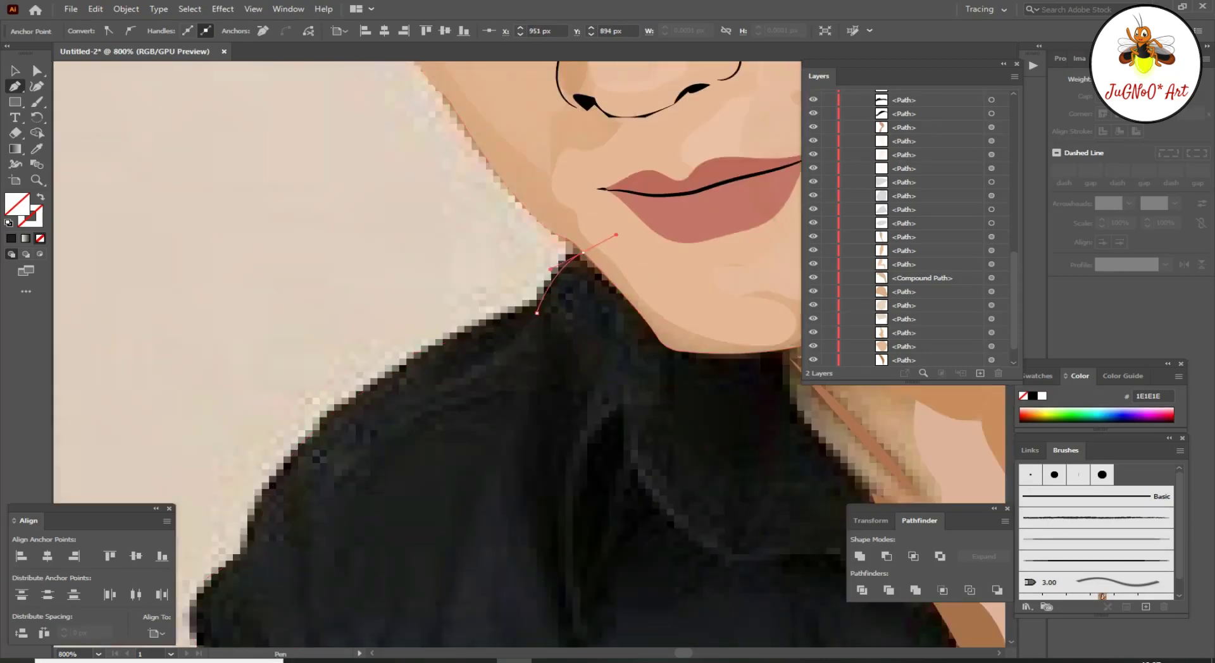
pyautogui.click(622, 300)
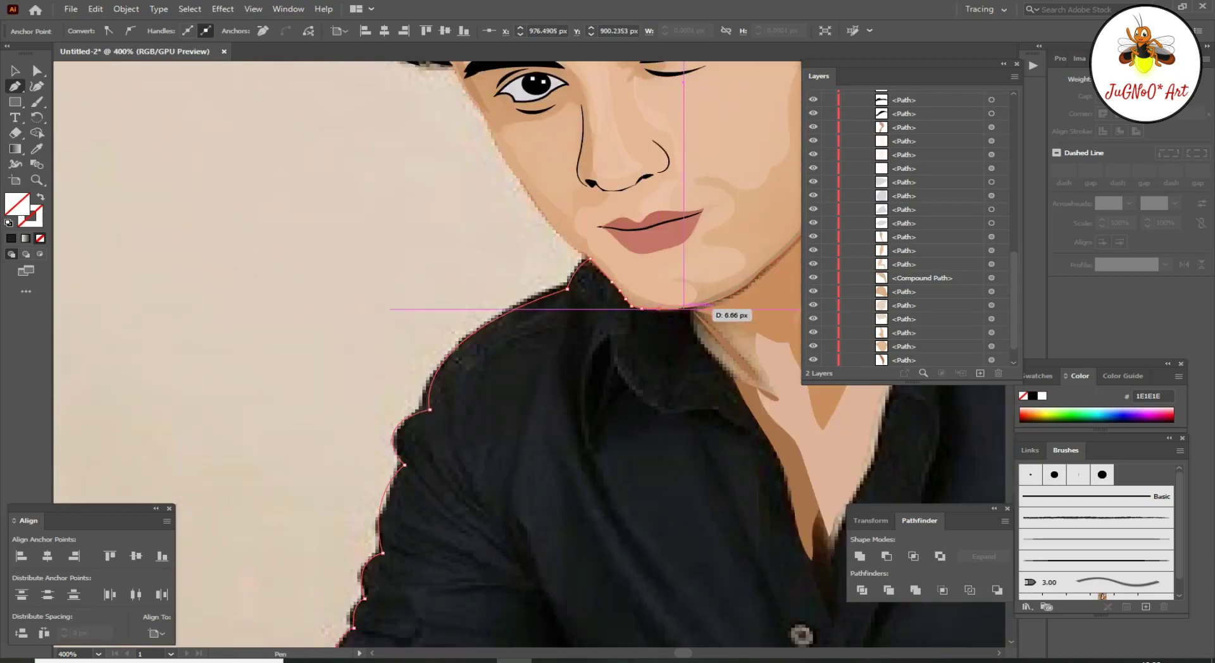
pyautogui.click(732, 380)
pyautogui.scroll(-2, 732, 380)
pyautogui.hscroll(2, 732, 380)
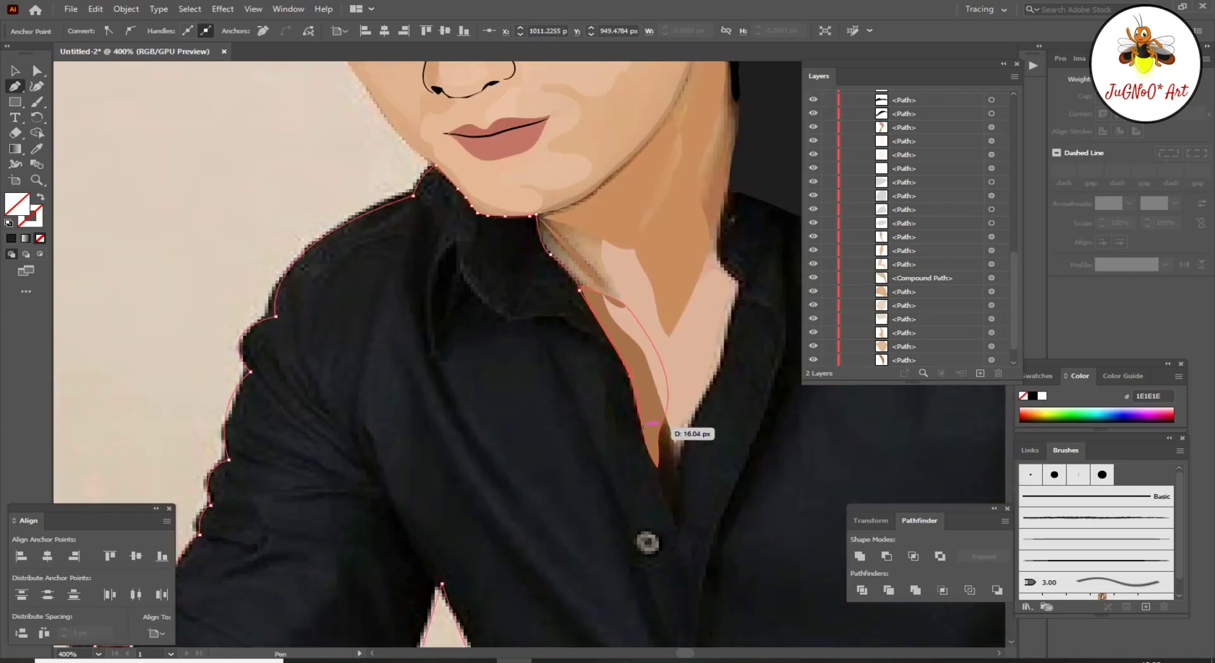
pyautogui.moveTo(705, 410); pyautogui.dragTo(725, 378)
pyautogui.hotkey('ctrl', '-')
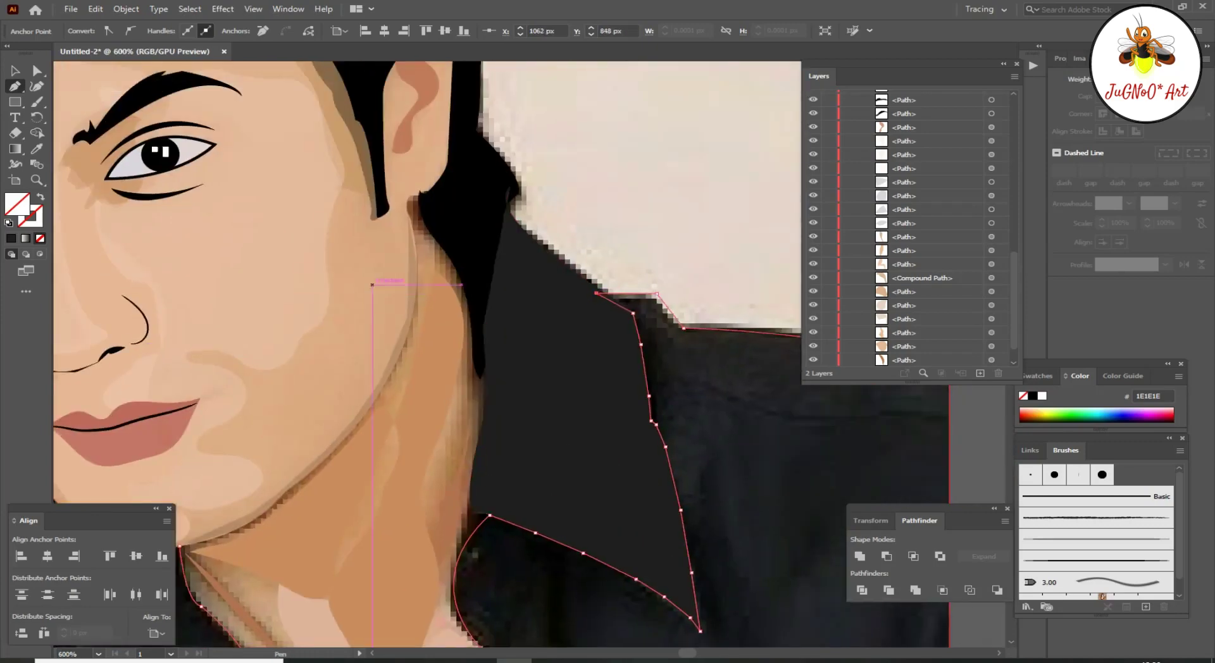
pyautogui.press('i')
pyautogui.click(664, 411)
pyautogui.hotkey('ctrl', '1')
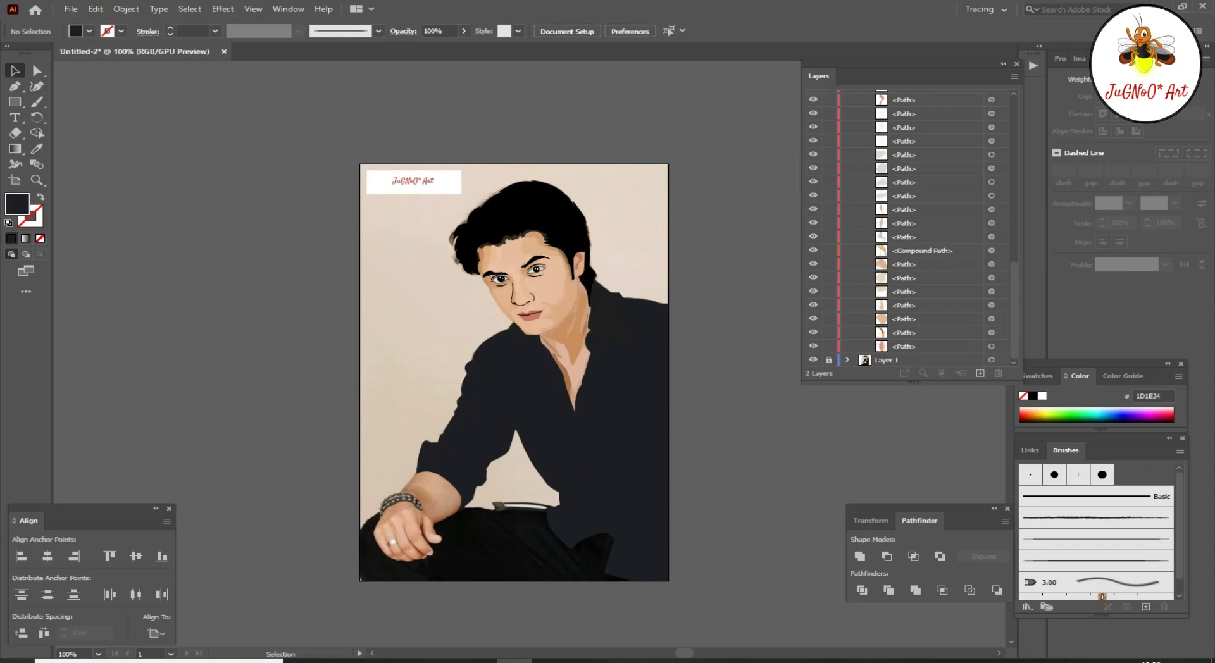
# Step: Pen-trace the forearm and hand from the sleeve edge around the thumb and elbow
pyautogui.press('p')
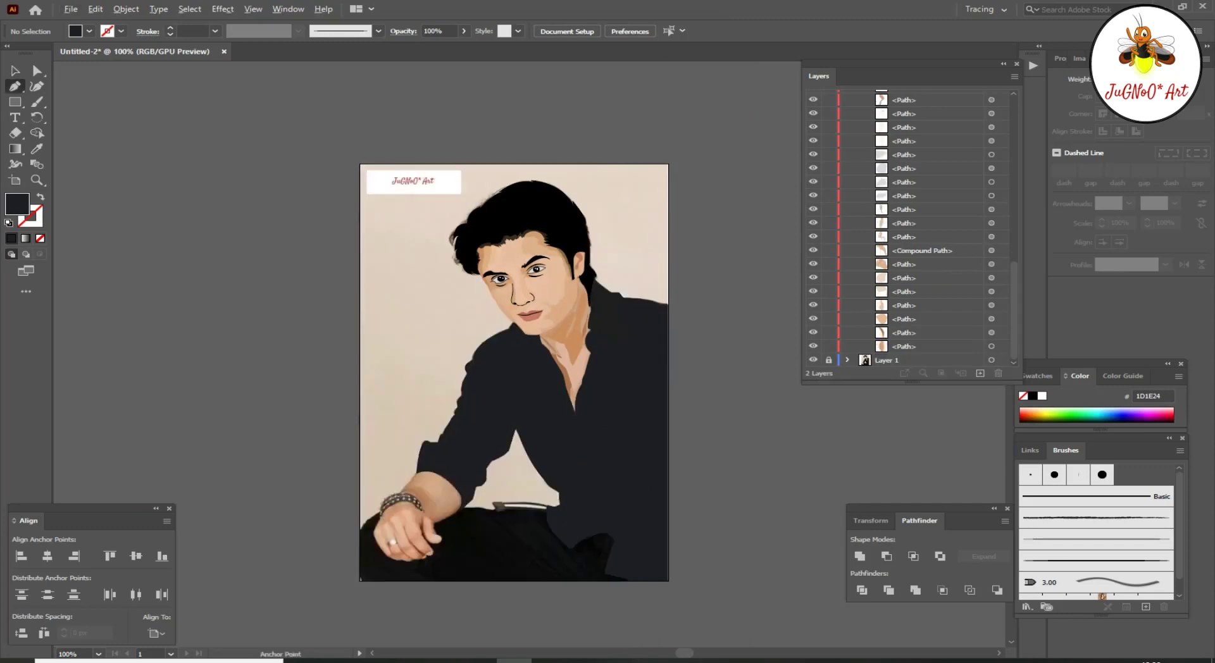
pyautogui.scroll(3, 392, 544)
pyautogui.click(468, 327)
pyautogui.click(342, 508)
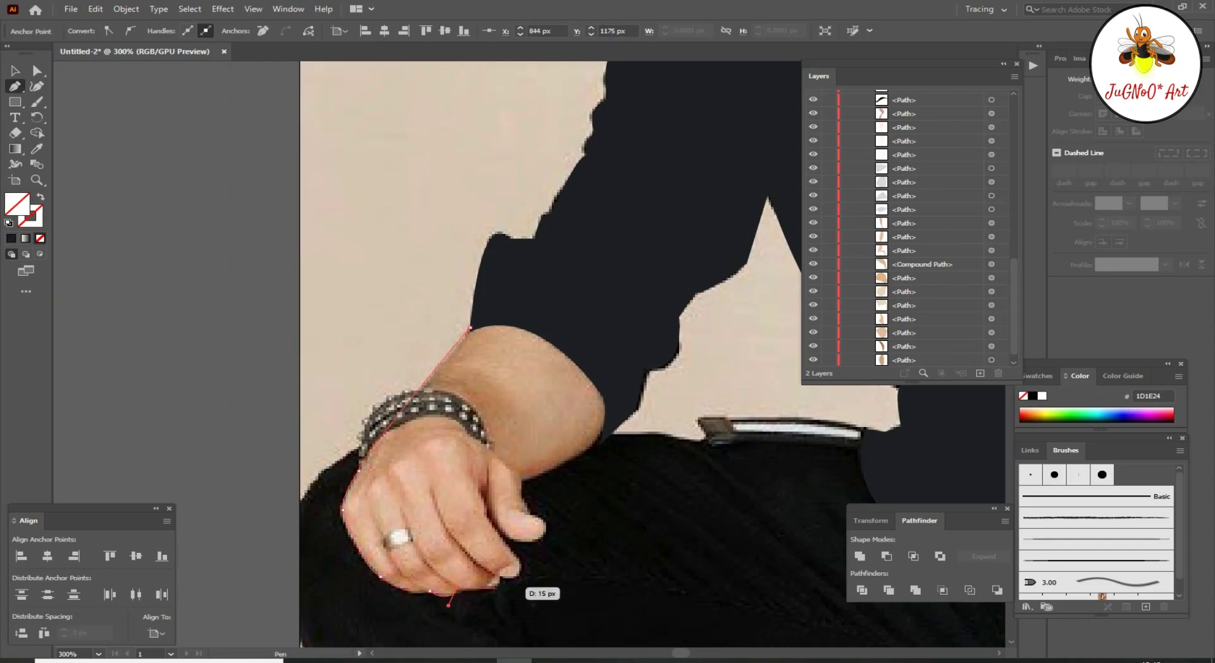
pyautogui.scroll(3, 493, 584)
pyautogui.scroll(-2, 567, 596)
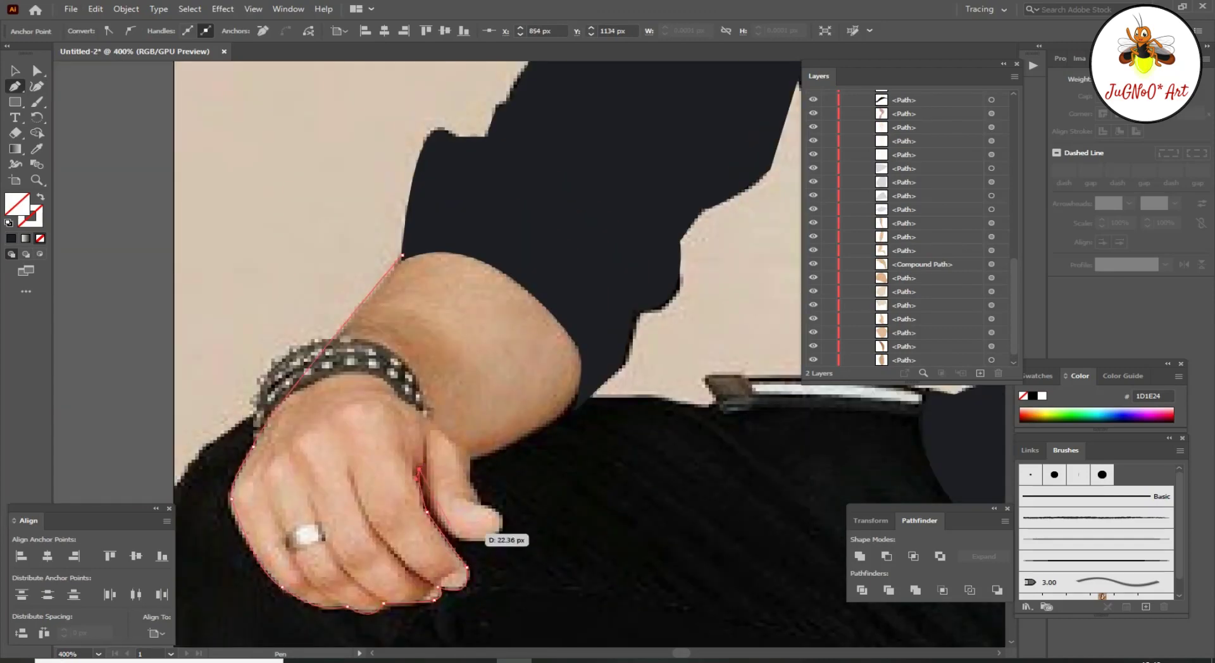
pyautogui.moveTo(475, 501); pyautogui.dragTo(429, 569)
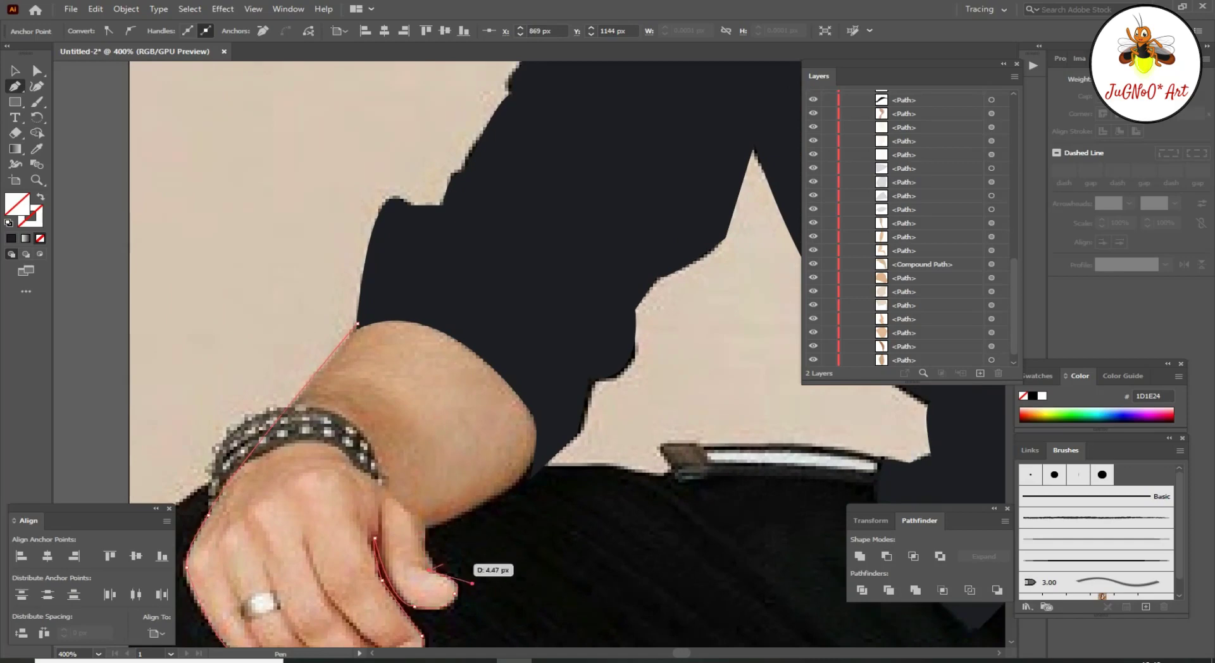
pyautogui.moveTo(513, 462); pyautogui.dragTo(536, 391)
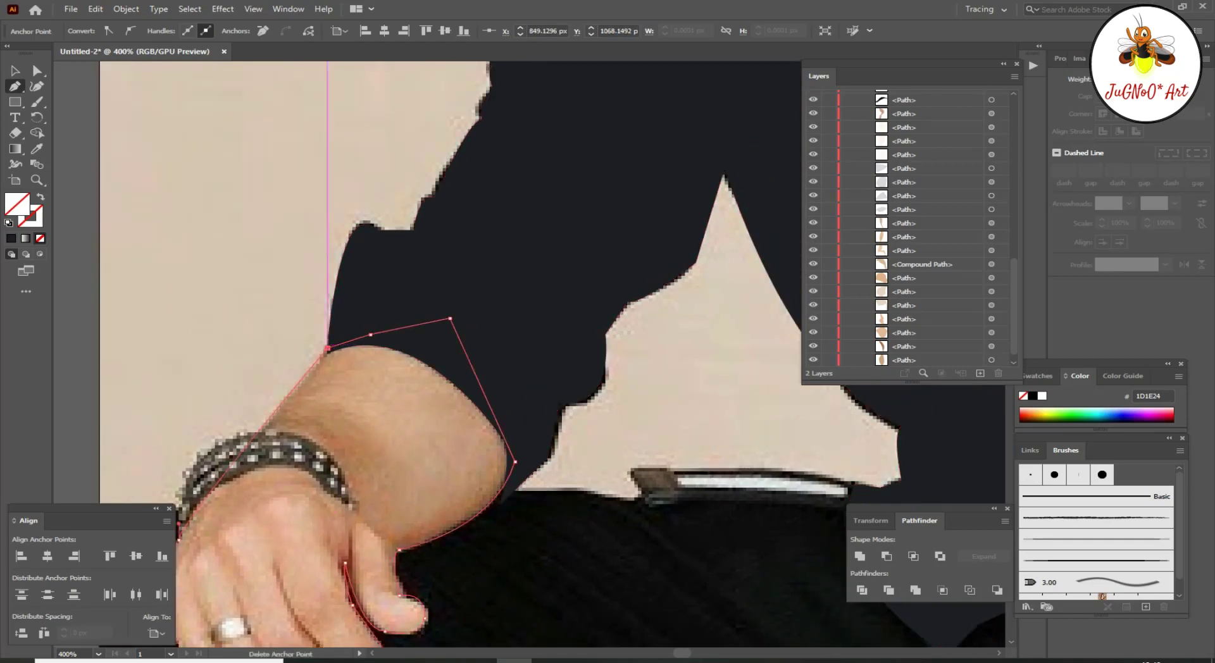
# Step: Send the skin-coloured hand shape backward and begin the bracelet outline
pyautogui.hotkey('ctrl', '-')
pyautogui.rightClick(571, 314)
pyautogui.click(746, 550)
pyautogui.hotkey('ctrl', '-')
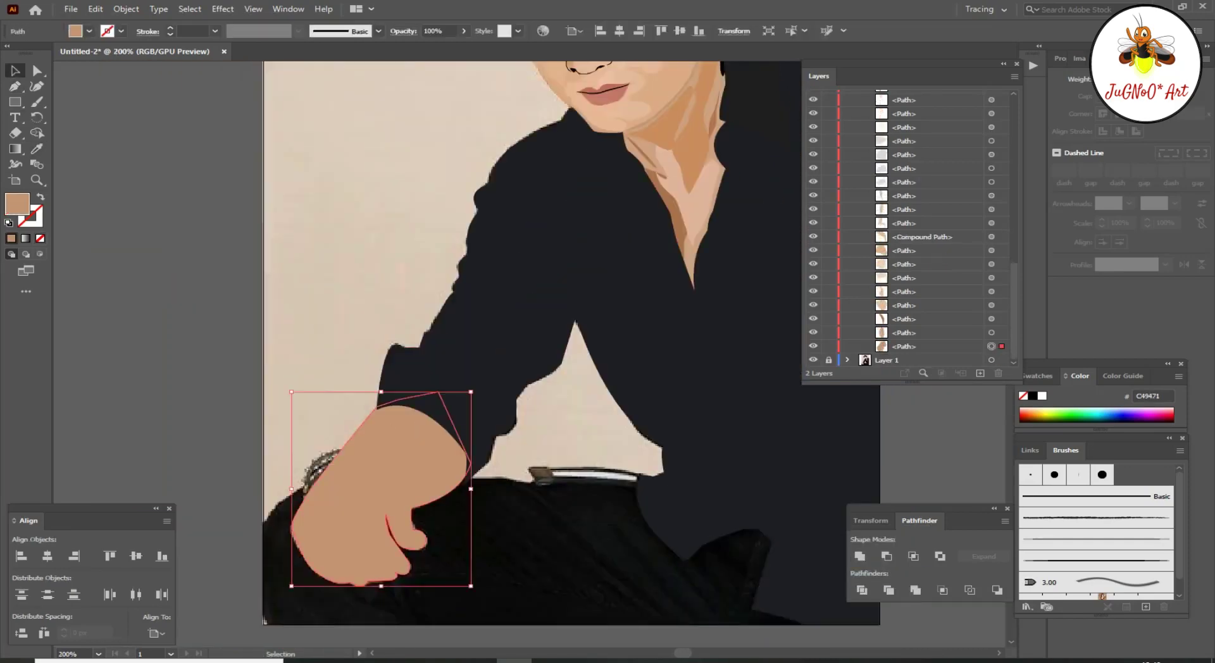
pyautogui.hotkey('ctrl', '+')
pyautogui.press('p')
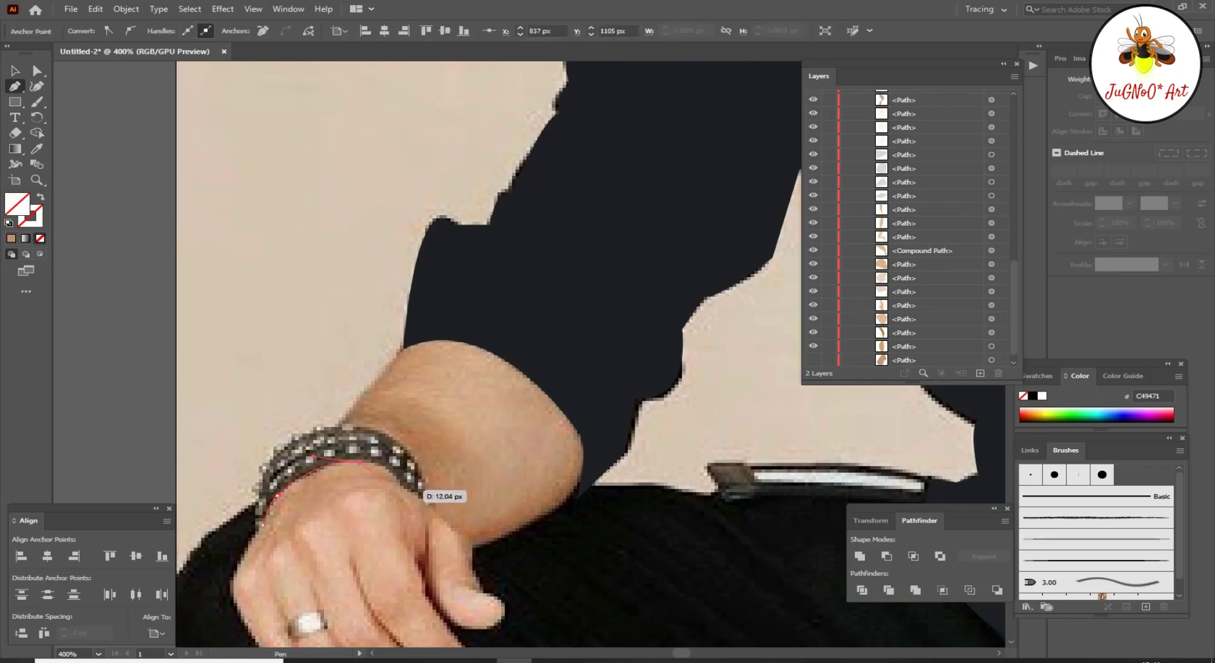
pyautogui.moveTo(279, 482); pyautogui.dragTo(268, 560)
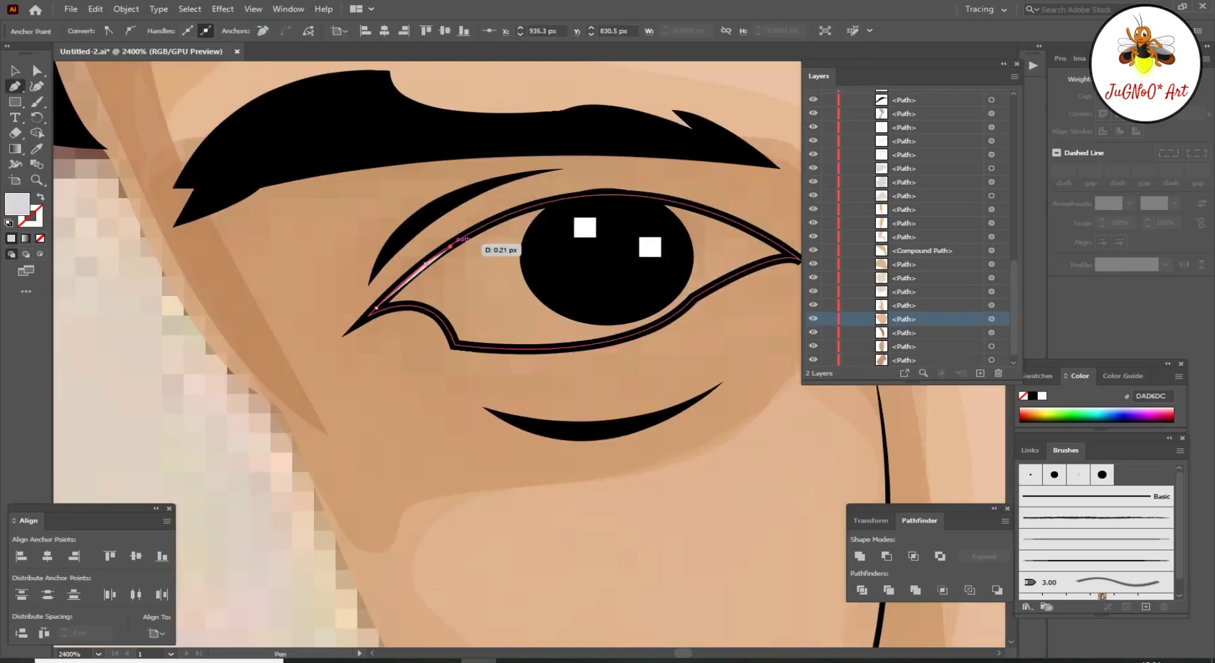
# Step: Trace a closed eye-white shape along the upper and lower eyelids of the left eye
pyautogui.click(585, 197)
pyautogui.click(625, 195)
pyautogui.click(677, 202)
pyautogui.moveTo(728, 219); pyautogui.dragTo(777, 225)
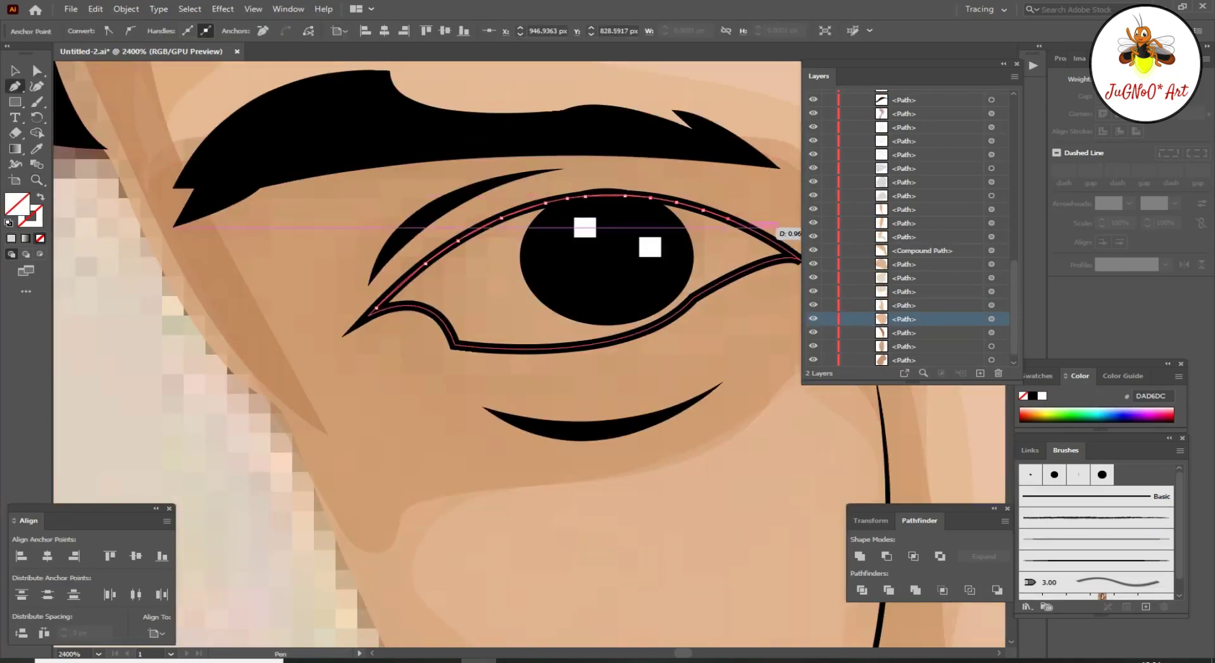
pyautogui.click(759, 265)
pyautogui.click(730, 276)
pyautogui.click(689, 304)
pyautogui.click(664, 322)
pyautogui.click(630, 335)
pyautogui.click(582, 346)
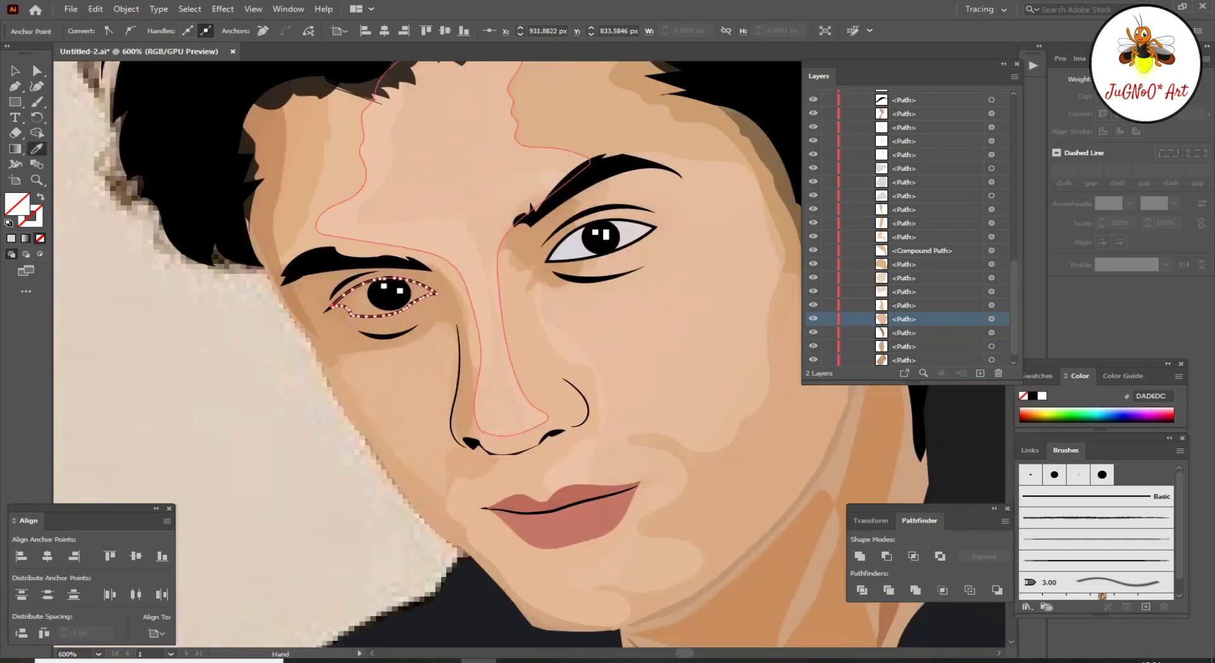
# Step: Send the pale grey eye white behind the pupil and zoom out
pyautogui.rightClick(325, 293)
pyautogui.click(608, 507)
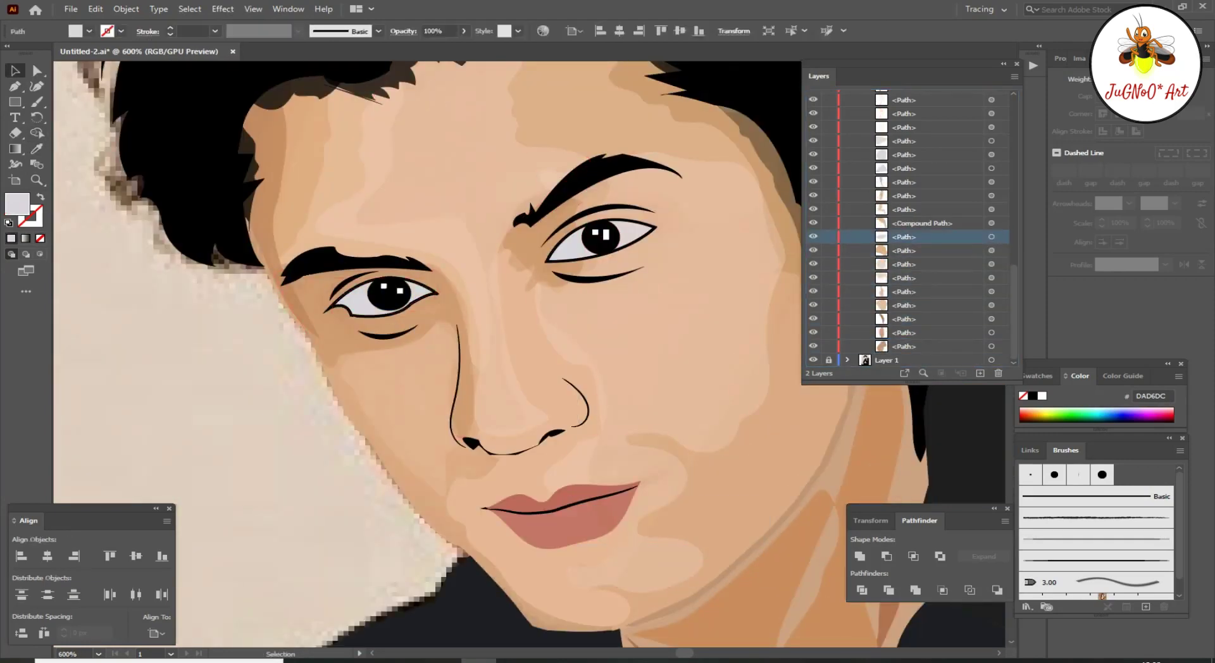
pyautogui.hotkey('ctrl', '-')
pyautogui.hotkey('ctrl', '-')
pyautogui.hotkey('ctrl', '-')
pyautogui.scroll(-5, 342, 354)
pyautogui.hotkey('ctrl', '-')
# Step: Pen-trace the trousers outline from the belt line to the bottom edge
pyautogui.press('p')
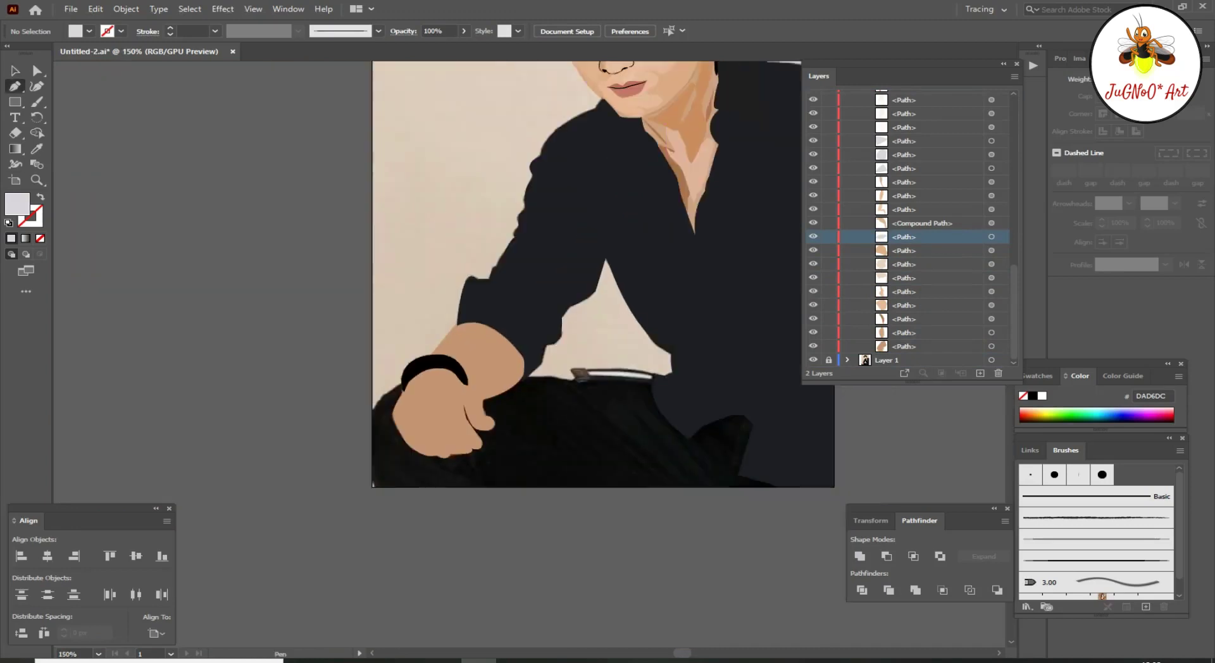
pyautogui.click(609, 371)
pyautogui.click(651, 397)
pyautogui.click(742, 398)
pyautogui.click(784, 443)
pyautogui.click(783, 484)
pyautogui.click(530, 484)
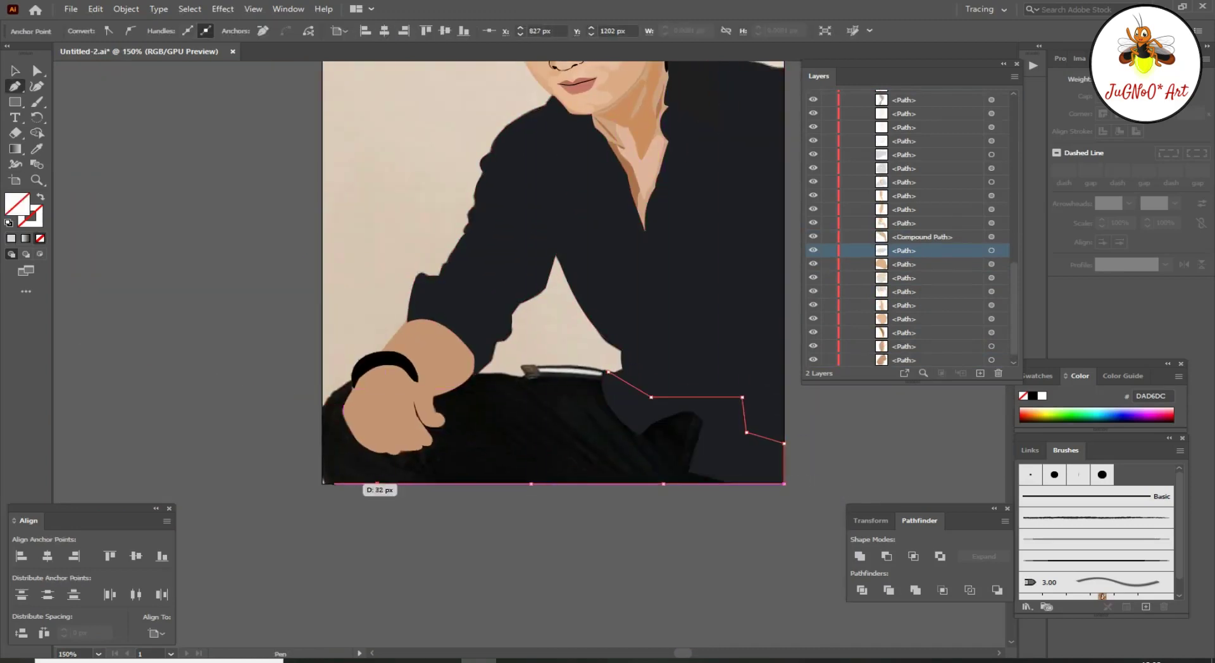
pyautogui.moveTo(501, 375); pyautogui.dragTo(661, 399)
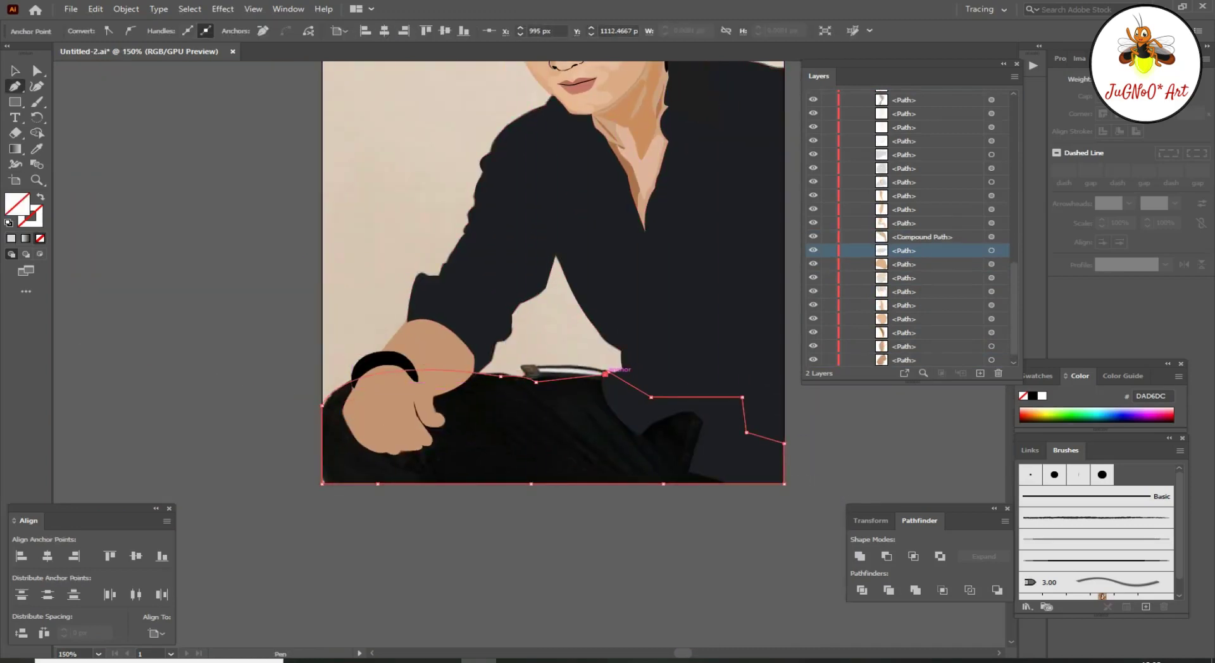
pyautogui.scroll(3, 570, 379)
pyautogui.click(673, 365)
# Step: Fill the trousers near-black, send them behind the hand, and hide the wristband arc
pyautogui.scroll(-3, 673, 365)
pyautogui.press('i')
pyautogui.click(319, 311)
pyautogui.rightClick(559, 371)
pyautogui.click(768, 631)
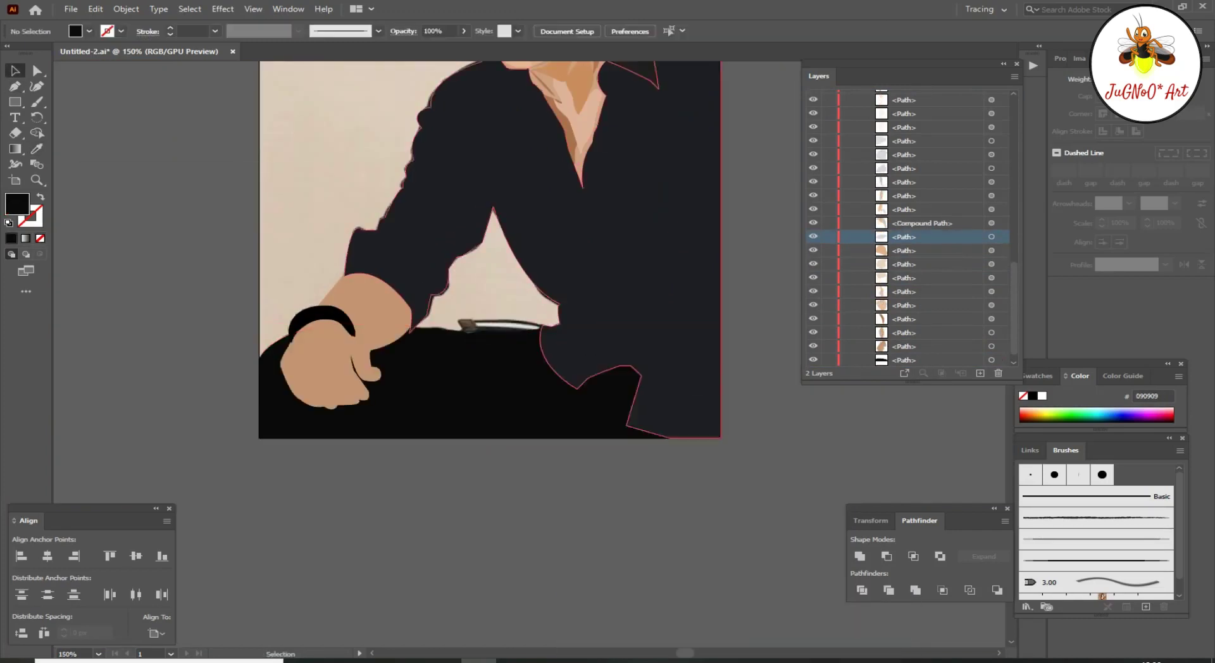
pyautogui.scroll(3, 480, 316)
pyautogui.click(334, 419)
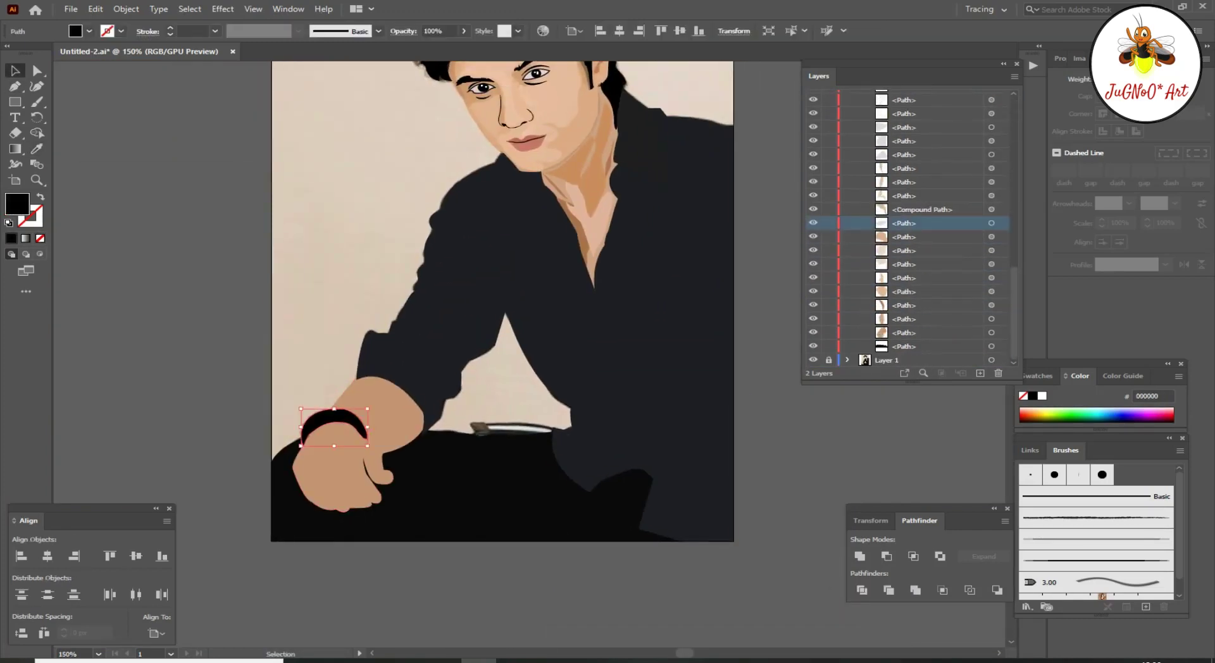
pyautogui.hotkey('ctrl', '3')
# Step: Hide the hand and trousers shapes and draw a white spike on the bracelet
pyautogui.click(335, 455)
pyautogui.hotkey('ctrl', '3')
pyautogui.click(443, 499)
pyautogui.hotkey('ctrl', '3')
pyautogui.scroll(3, 303, 437)
pyautogui.press('p')
pyautogui.scroll(3, 285, 357)
pyautogui.click(279, 362)
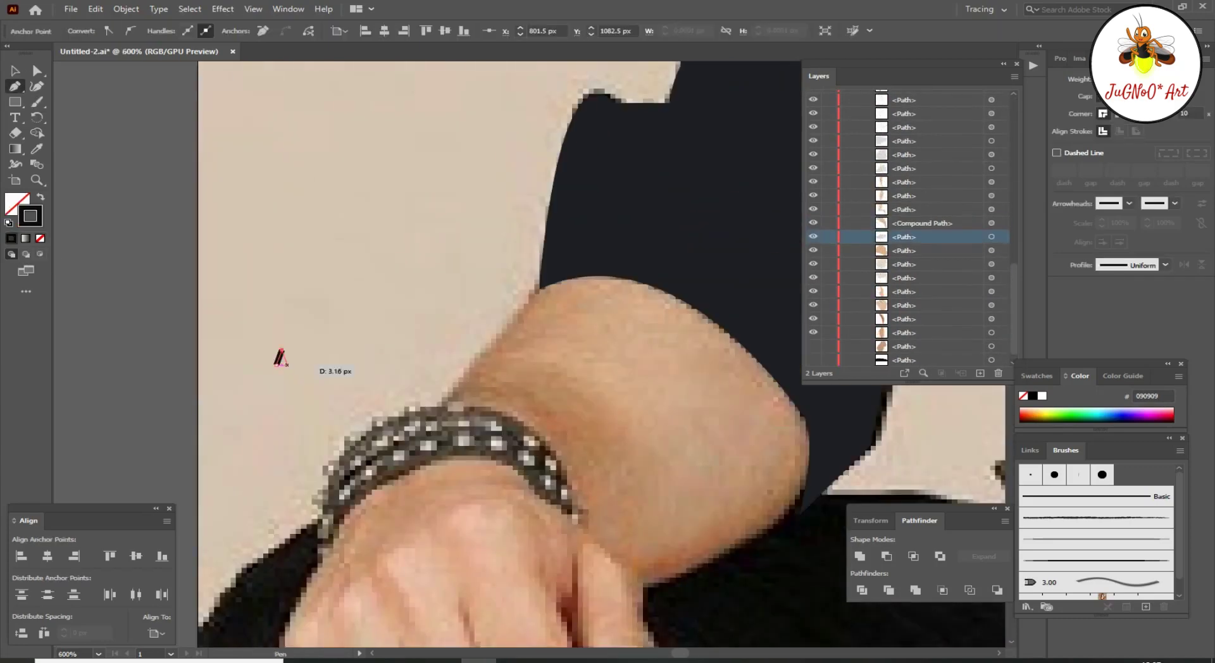
pyautogui.scroll(1, 282, 355)
pyautogui.moveTo(298, 257)
pyautogui.mouseDown()
pyautogui.moveTo(474, 327)
pyautogui.moveTo(532, 322)
pyautogui.mouseUp()
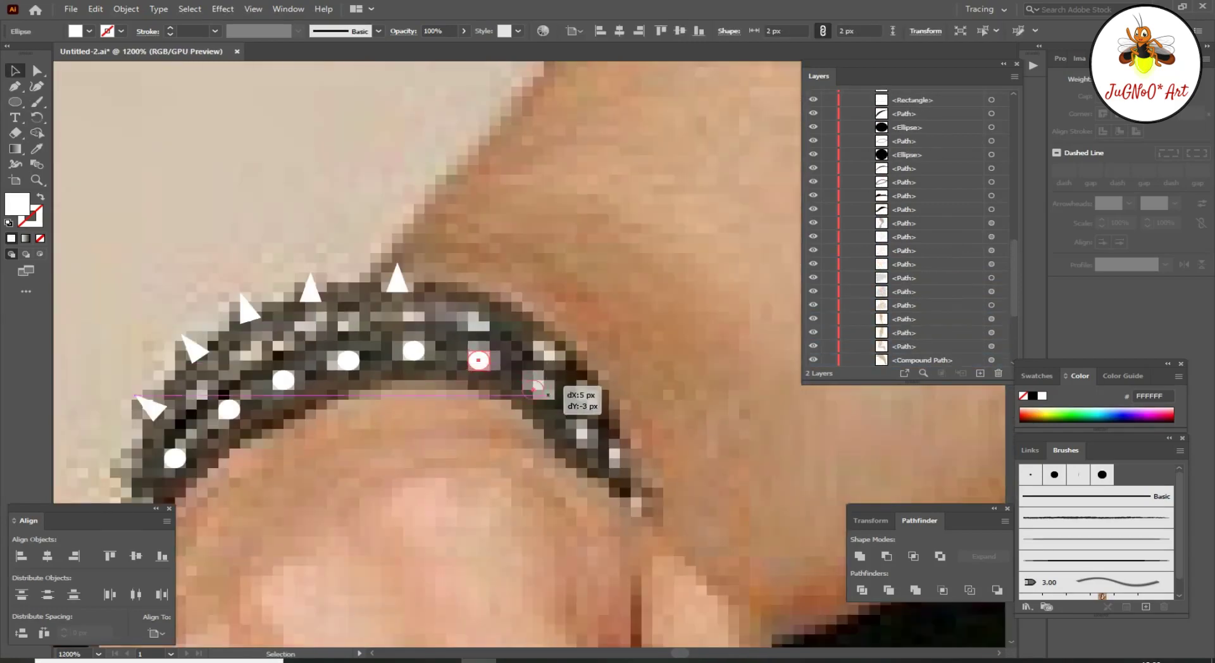
# Step: Place a row of white round studs along the bracelet band
pyautogui.moveTo(547, 394); pyautogui.dragTo(549, 395)
pyautogui.moveTo(543, 389)
pyautogui.mouseDown()
pyautogui.moveTo(576, 429)
pyautogui.moveTo(587, 399)
pyautogui.moveTo(554, 360)
pyautogui.mouseUp()
pyautogui.moveTo(478, 359); pyautogui.dragTo(479, 320)
pyautogui.moveTo(413, 350); pyautogui.dragTo(414, 321)
pyautogui.moveTo(348, 360); pyautogui.dragTo(337, 321)
pyautogui.moveTo(413, 321); pyautogui.dragTo(315, 330)
pyautogui.moveTo(316, 330); pyautogui.dragTo(184, 388)
pyautogui.hotkey('ctrl', '-')
# Step: Add more spike and stud copies along the bracelet edge
pyautogui.moveTo(386, 398)
pyautogui.mouseDown()
pyautogui.moveTo(515, 465)
pyautogui.moveTo(506, 428)
pyautogui.moveTo(476, 420)
pyautogui.mouseUp()
pyautogui.hotkey('ctrl', '=')
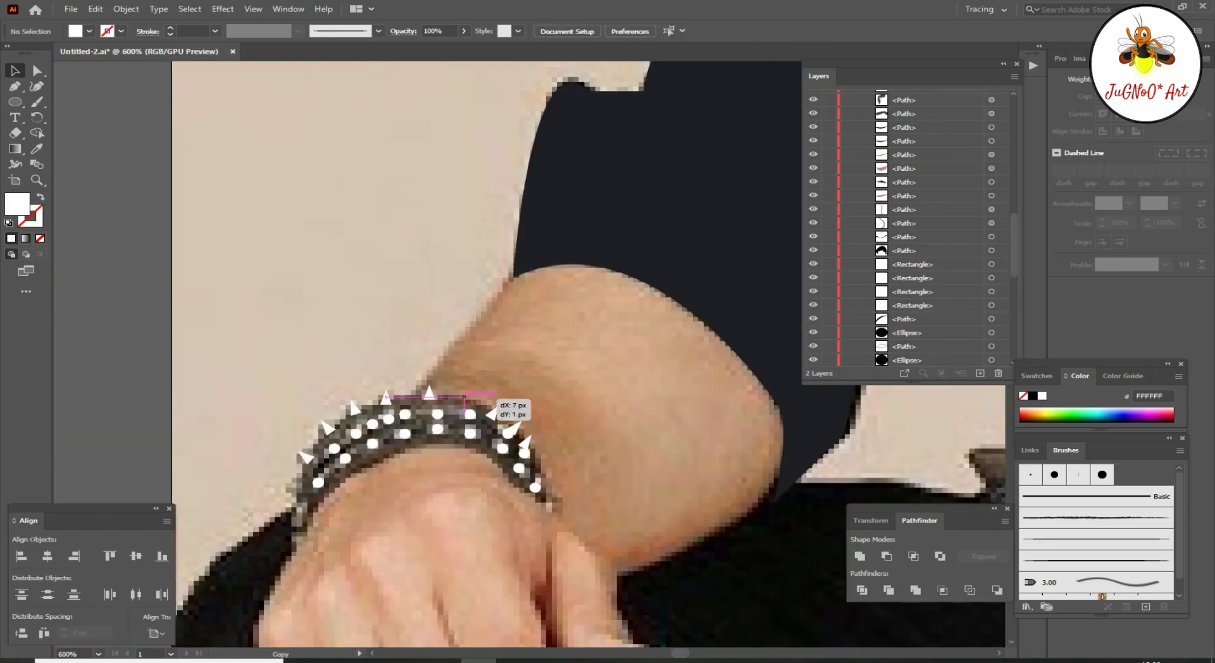
pyautogui.hotkey('ctrl', '-')
pyautogui.hotkey('ctrl', '-')
pyautogui.hotkey('ctrl', '-')
pyautogui.hotkey('ctrl', '=')
pyautogui.hotkey('ctrl', '=')
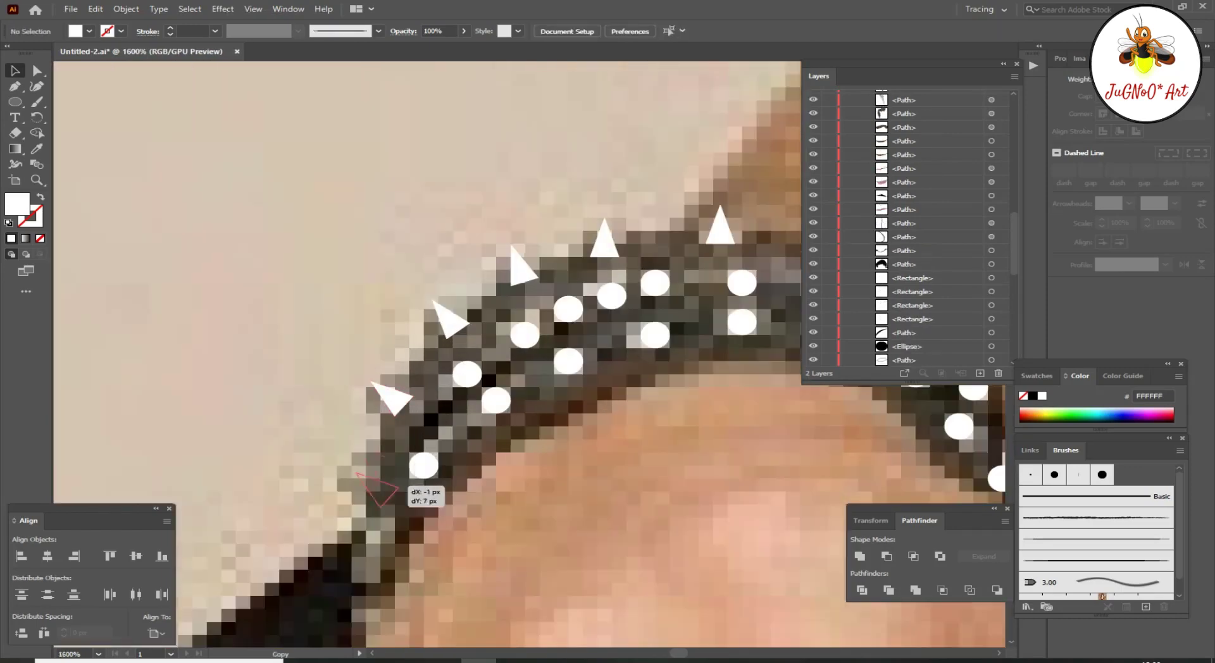
pyautogui.moveTo(420, 490); pyautogui.dragTo(375, 487)
pyautogui.hotkey('ctrl', '-')
pyautogui.moveTo(557, 425); pyautogui.dragTo(556, 425)
pyautogui.hotkey('ctrl', '-')
pyautogui.hotkey('ctrl', '-')
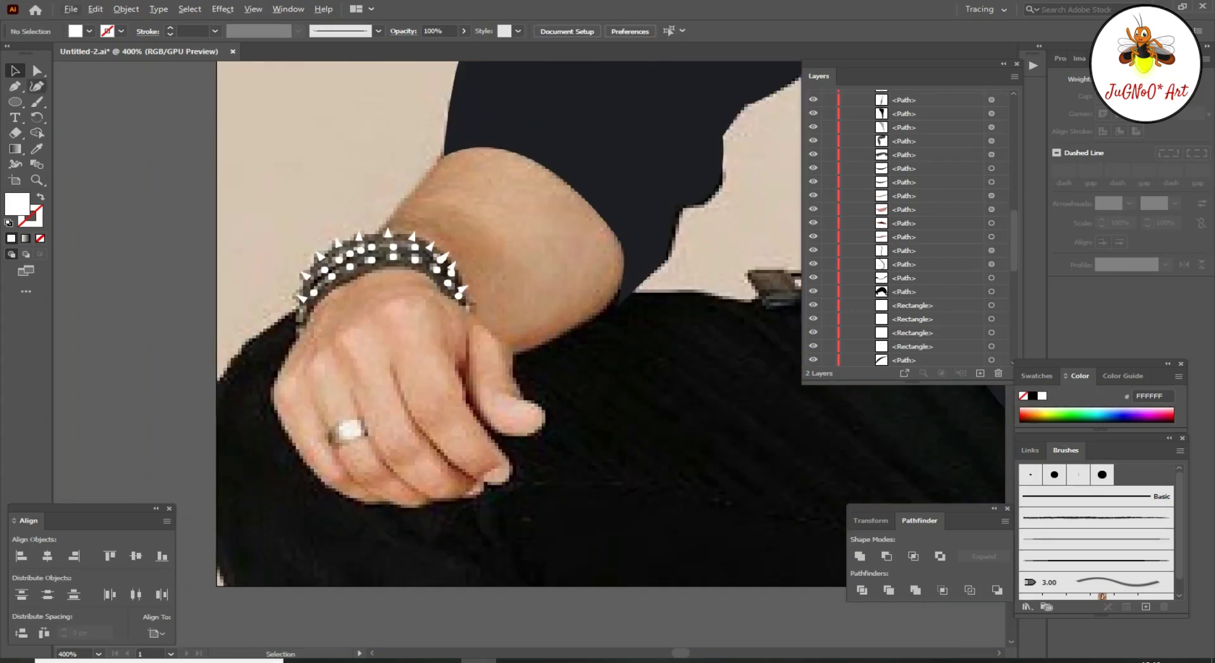
pyautogui.hotkey('ctrl', '=')
pyautogui.click(439, 159)
# Step: Finish the forearm shape and fill it with the sampled skin colour
pyautogui.moveTo(552, 275); pyautogui.dragTo(557, 242)
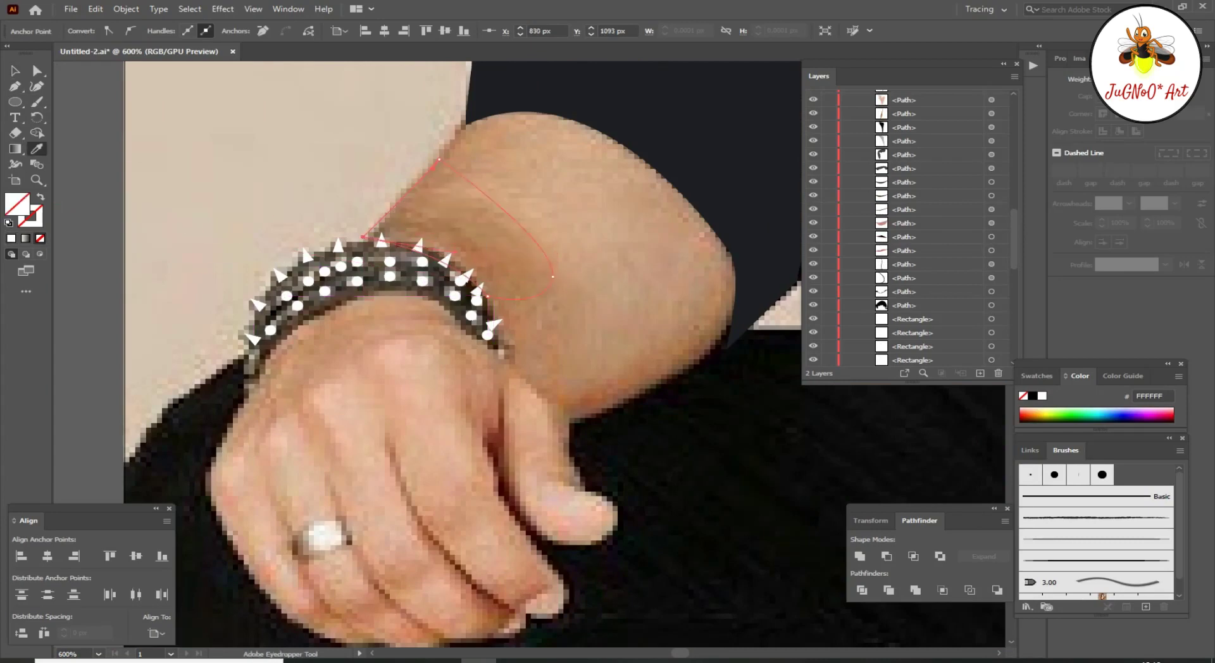
pyautogui.rightClick(473, 211)
pyautogui.click(544, 380)
pyautogui.press('p')
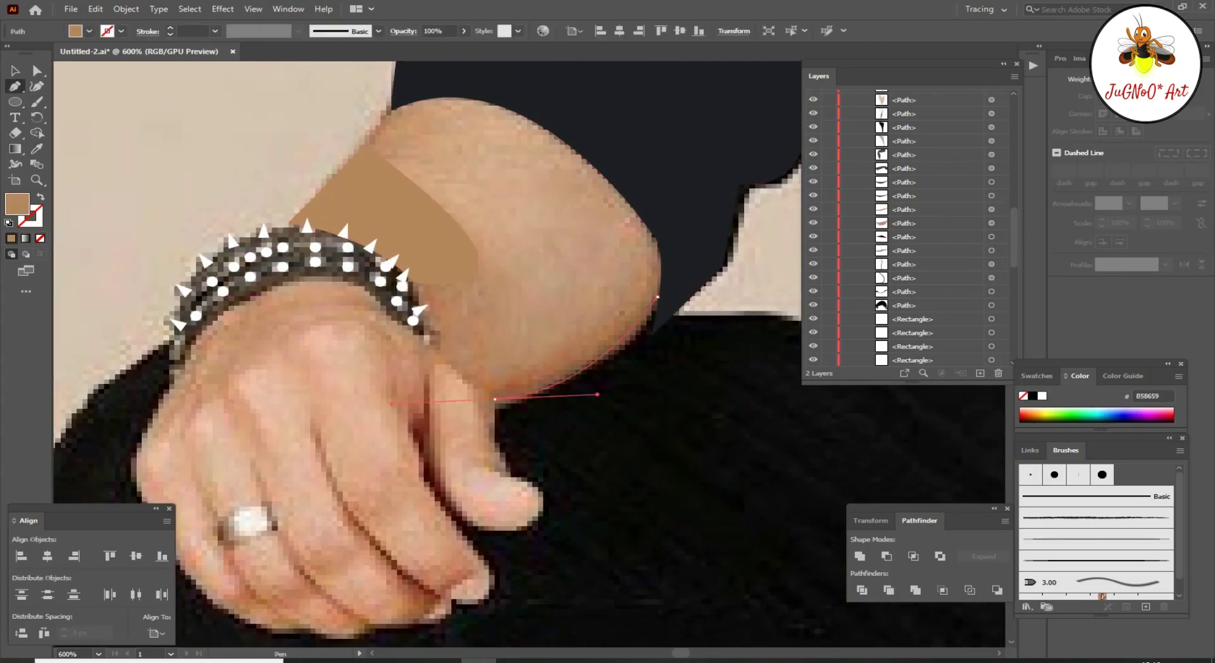
pyautogui.click(658, 296)
pyautogui.press('v')
pyautogui.hotkey('ctrl', 'shift', 'a')
pyautogui.hotkey('ctrl', '-')
pyautogui.hotkey('ctrl', '-')
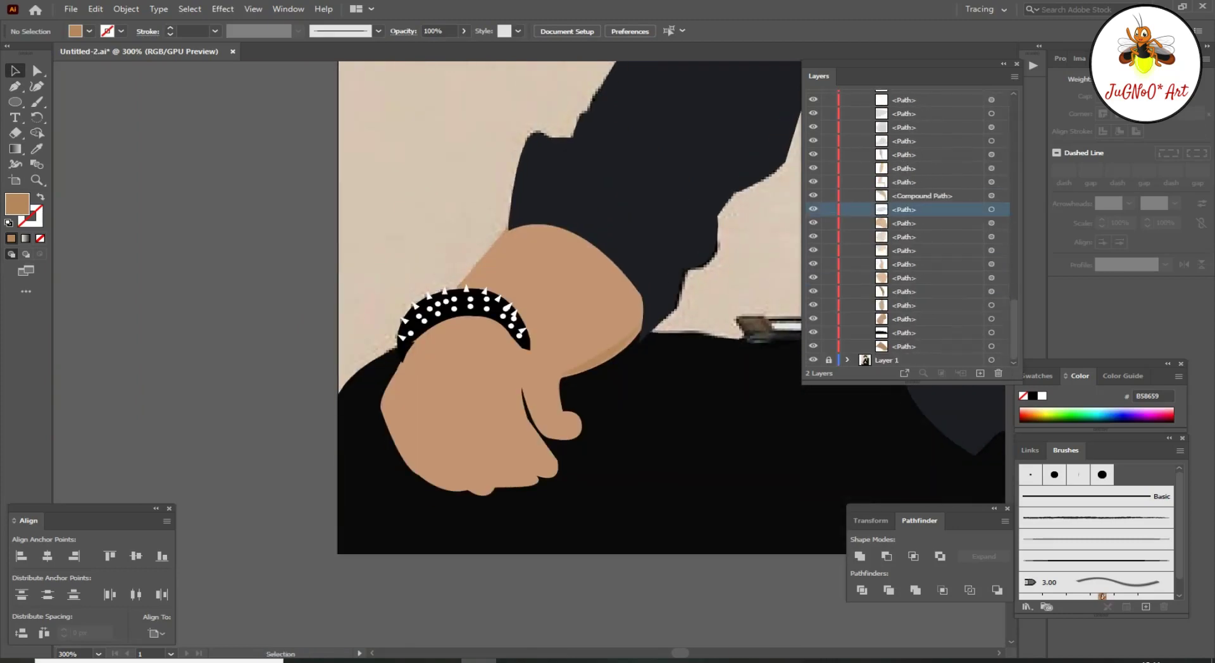
pyautogui.hotkey('ctrl', '0')
# Step: Paint the hand with the Paintbrush and arrange it behind the bracelet
pyautogui.hotkey('ctrl', '+')
pyautogui.hotkey('ctrl', '+')
pyautogui.hotkey('ctrl', '+')
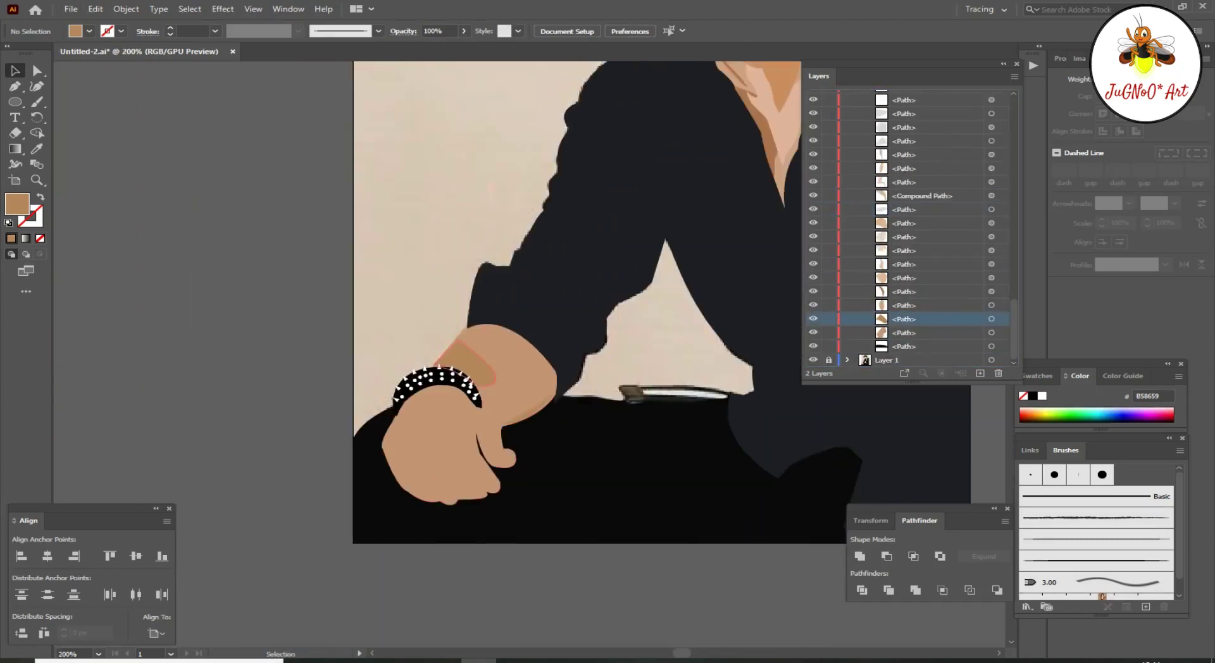
pyautogui.hotkey('ctrl', '-')
pyautogui.hotkey('ctrl', '+')
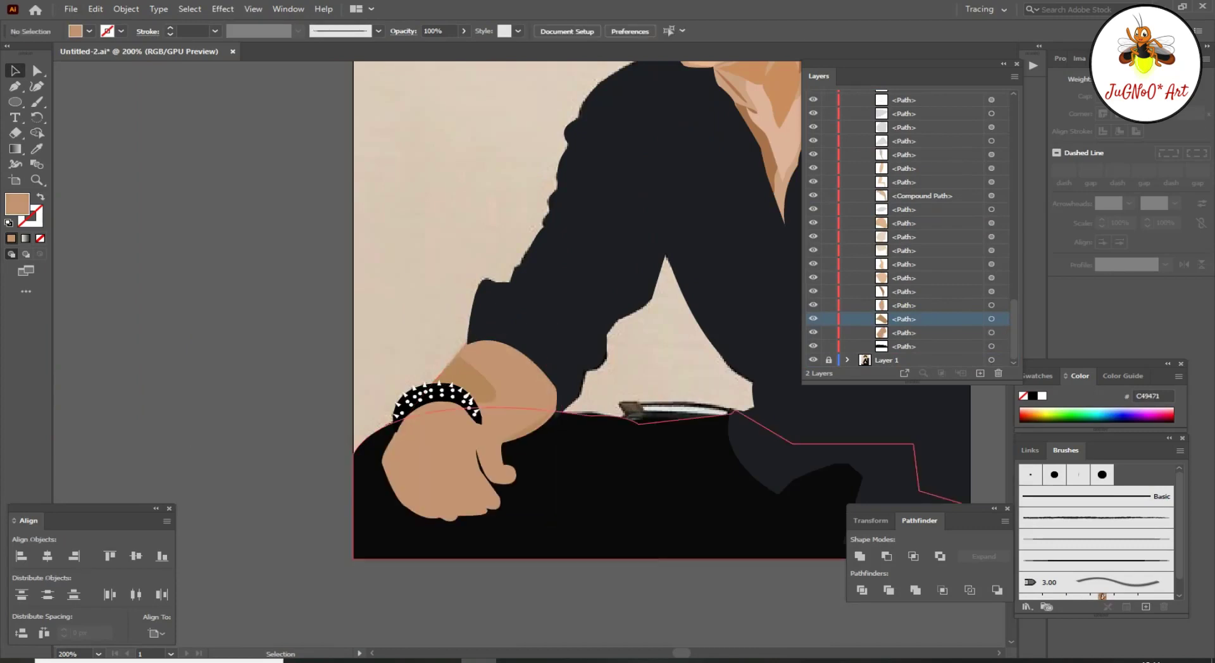
pyautogui.press('b')
pyautogui.hotkey('ctrl', '+')
pyautogui.hotkey('ctrl', '+')
pyautogui.hotkey('ctrl', '+')
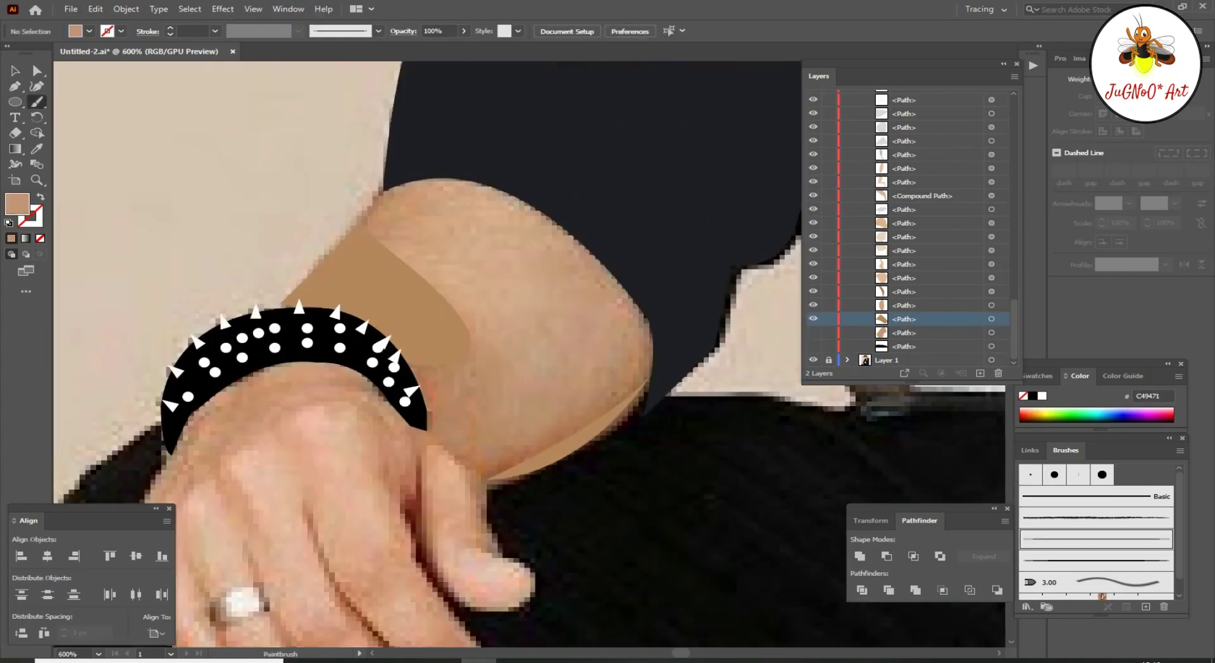
pyautogui.hotkey('ctrl', '-')
pyautogui.hotkey('ctrl', '-')
pyautogui.hotkey('ctrl', '+')
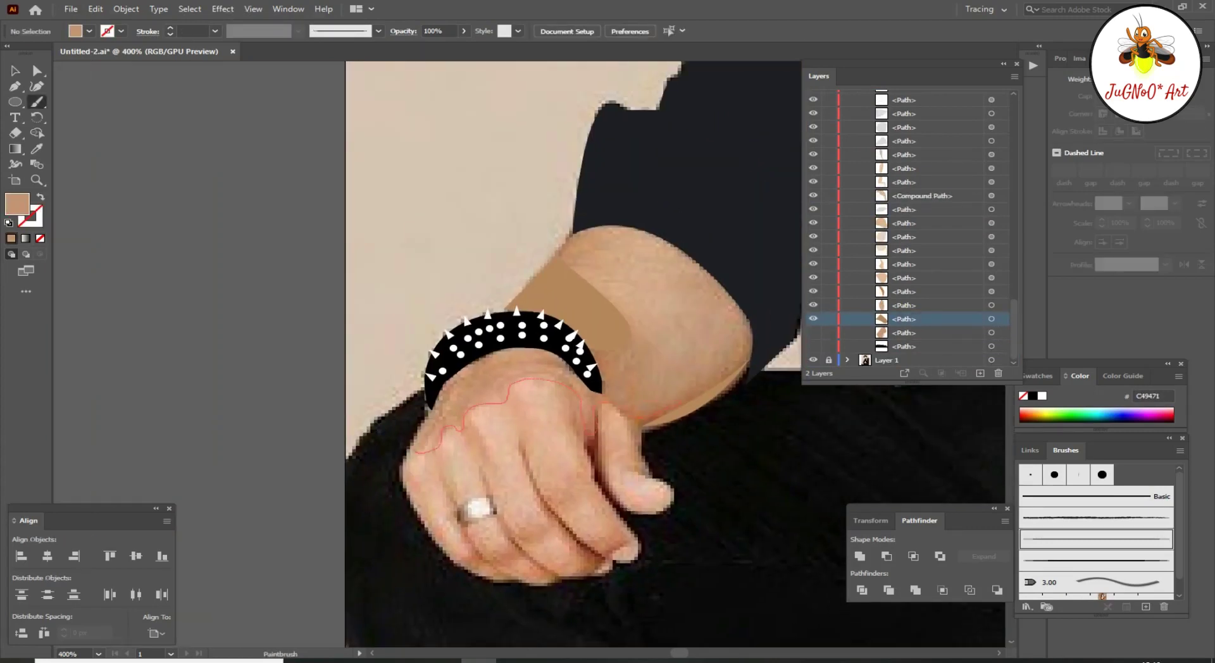
pyautogui.press('v')
pyautogui.rightClick(626, 102)
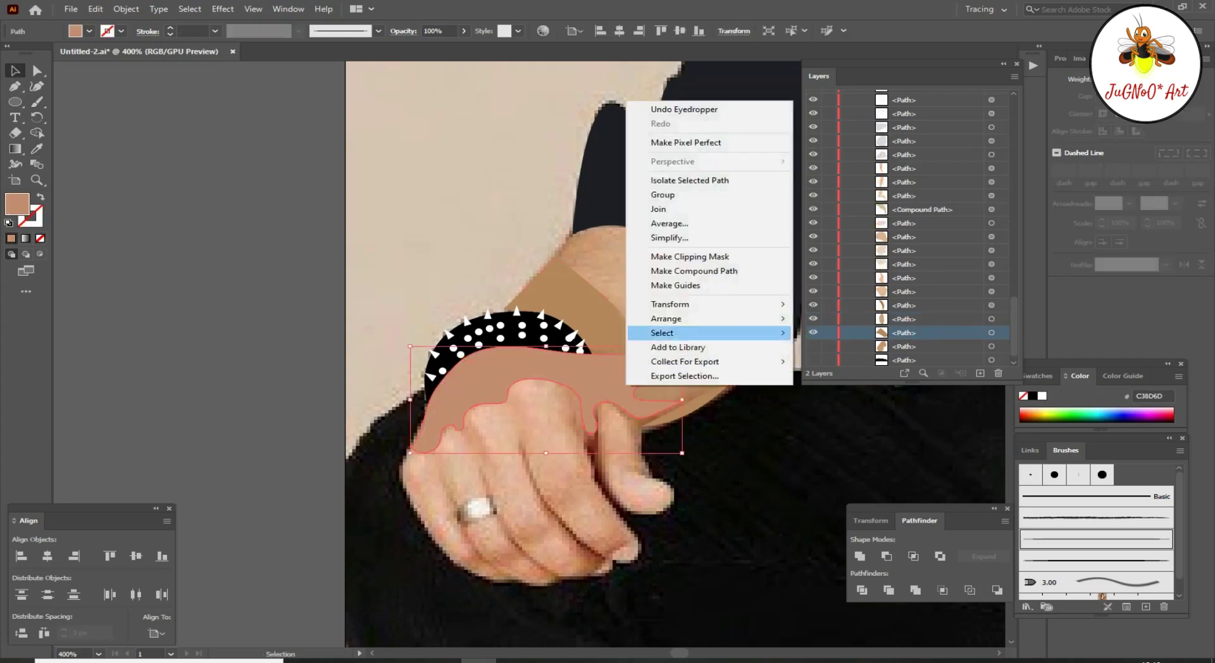
pyautogui.click(696, 360)
# Step: Show the hand shapes, add a darker brown shadow at 58% opacity, and hide the hand
pyautogui.scroll(-1, 905, 285)
pyautogui.click(813, 332)
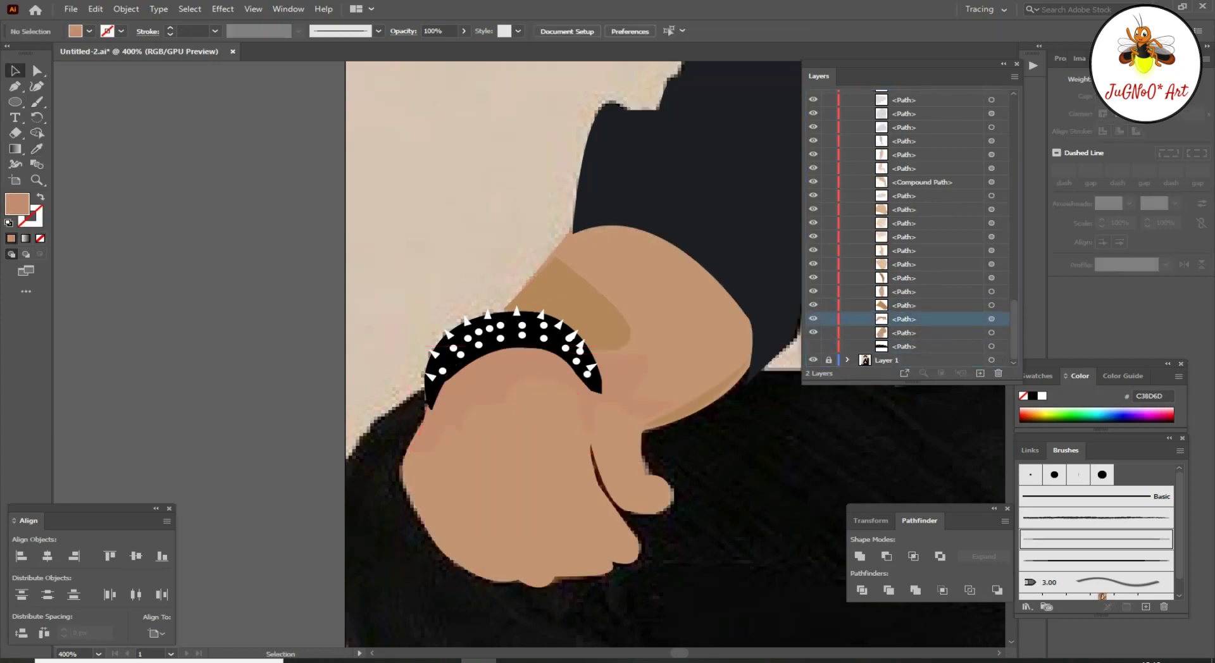
pyautogui.hotkey('ctrl', '-')
pyautogui.press('i')
pyautogui.press('v')
pyautogui.hotkey('ctrl', '-')
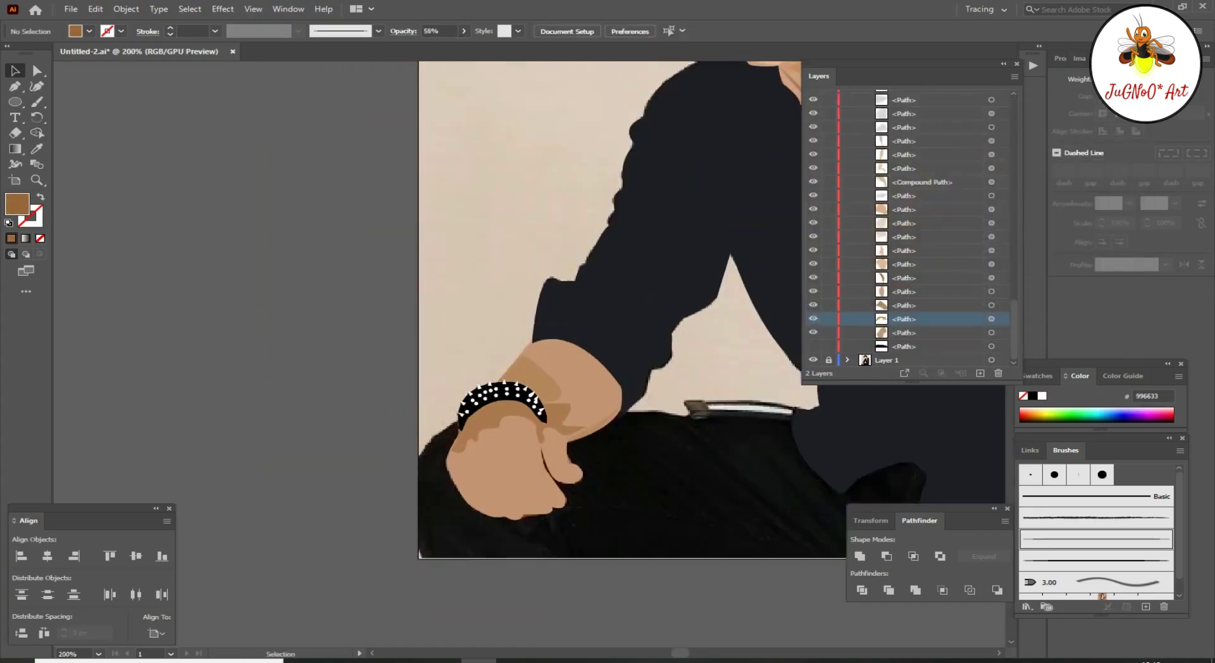
pyautogui.hotkey('ctrl', '3')
# Step: Paint black curved lines between the fingers with the Paintbrush
pyautogui.press('b')
pyautogui.hotkey('ctrl', '+')
pyautogui.click(1042, 395)
pyautogui.hotkey('ctrl', '+')
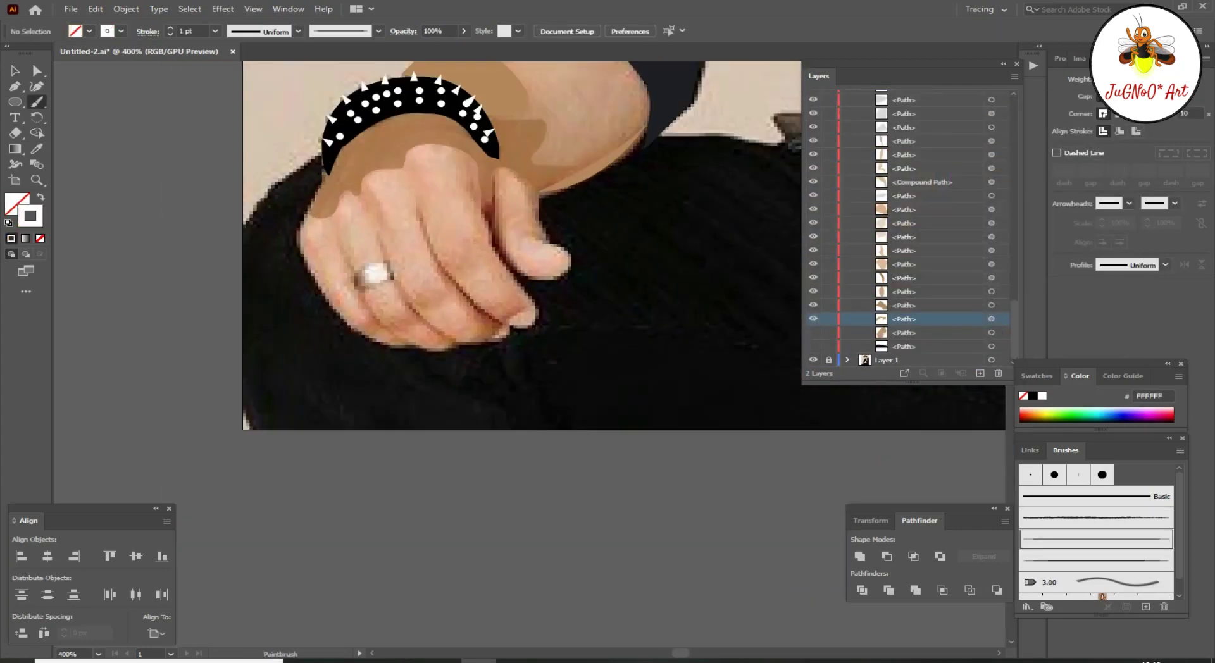
pyautogui.moveTo(420, 214); pyautogui.dragTo(503, 325)
pyautogui.press('v')
pyautogui.click(1032, 395)
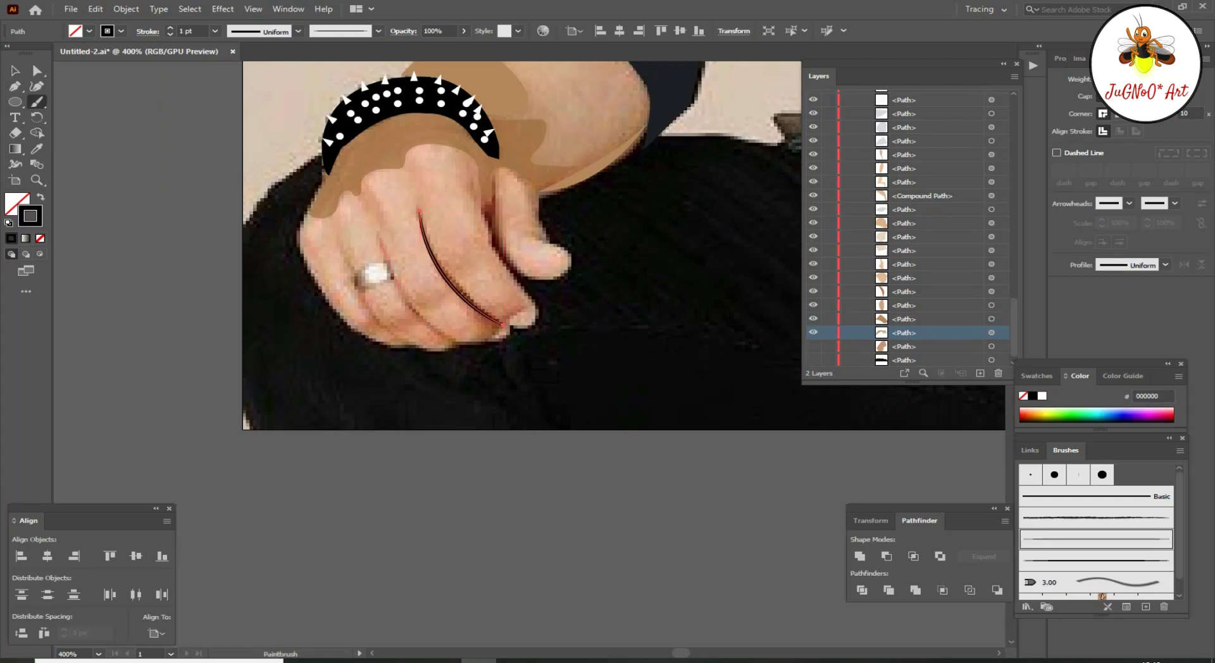
pyautogui.moveTo(346, 254); pyautogui.dragTo(403, 343)
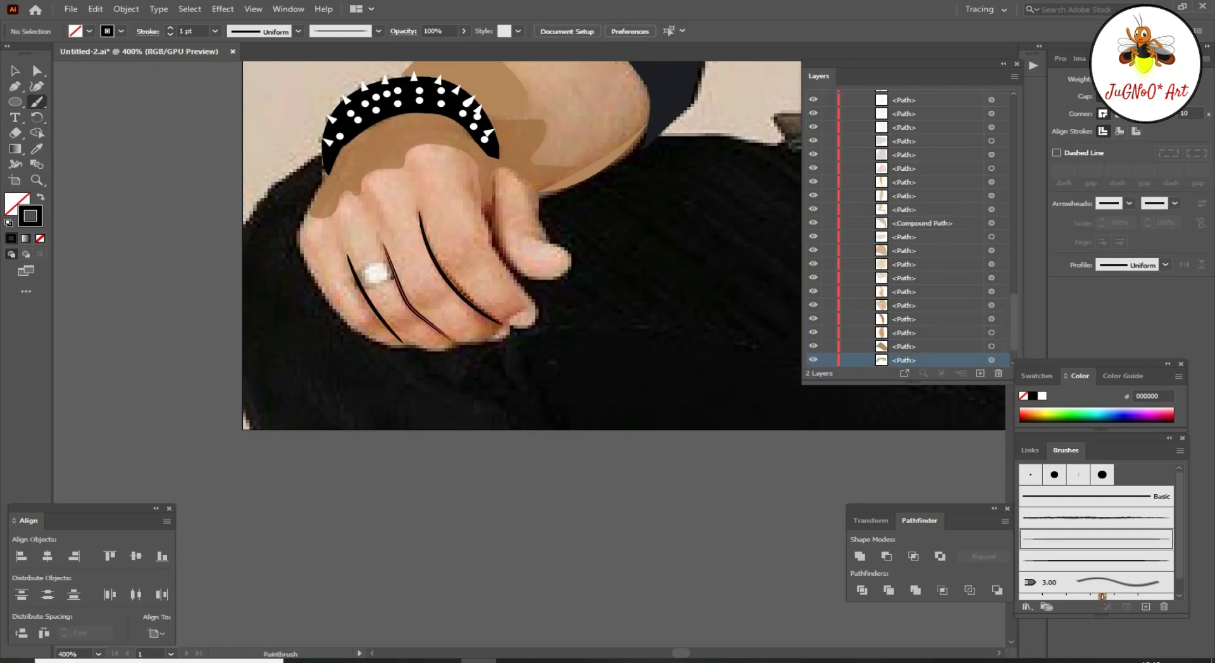
pyautogui.moveTo(405, 284)
pyautogui.mouseDown()
pyautogui.moveTo(457, 357)
pyautogui.moveTo(449, 310)
pyautogui.mouseUp()
# Step: Delete the unwanted finger outlines and fade the finger highlight group to 33% opacity
pyautogui.press('v')
pyautogui.click(405, 285)
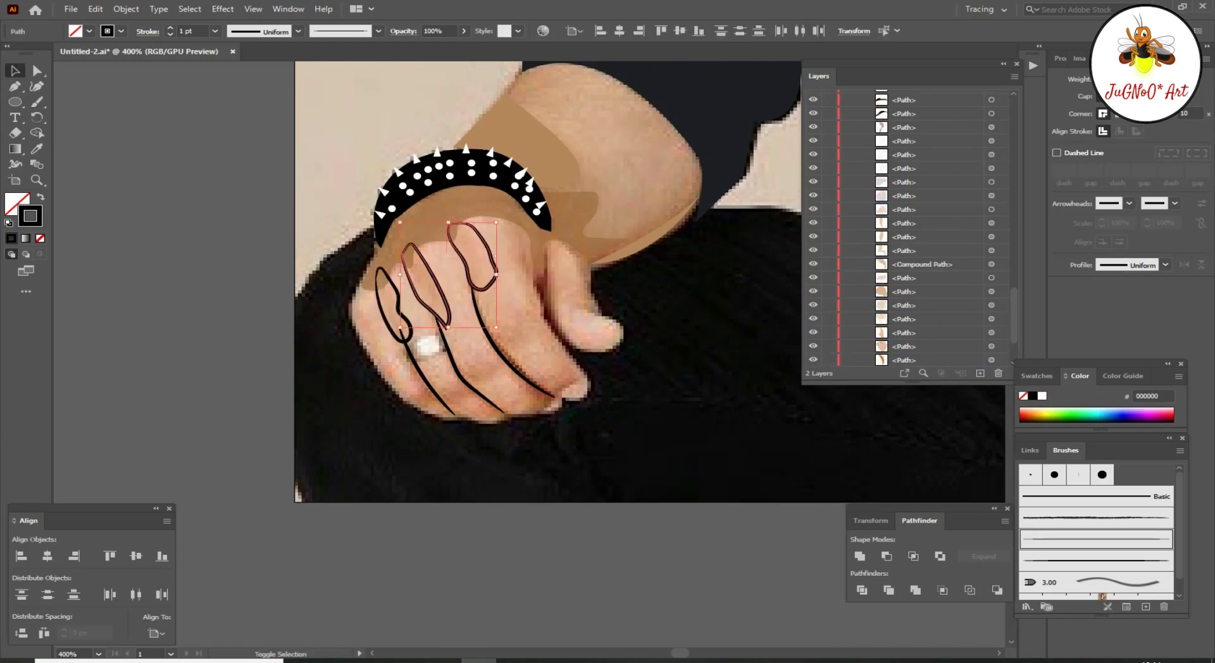
pyautogui.press('Delete')
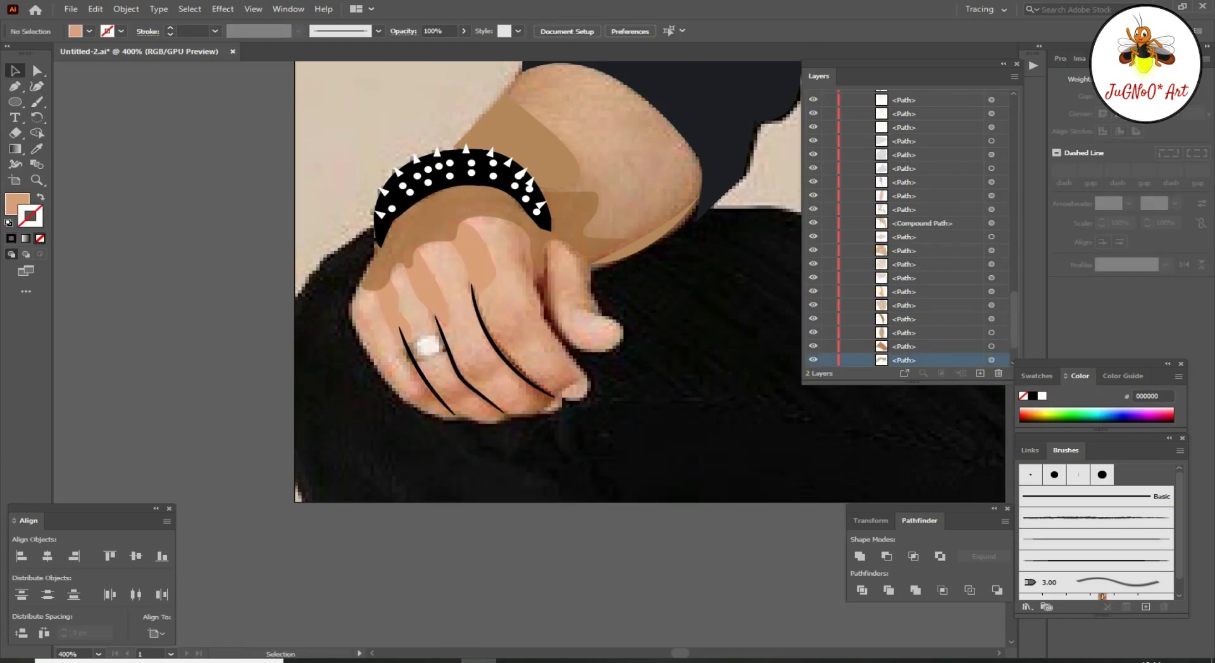
pyautogui.press('v')
pyautogui.click(414, 252)
pyautogui.scroll(-3, 414, 253)
pyautogui.scroll(4, 434, 434)
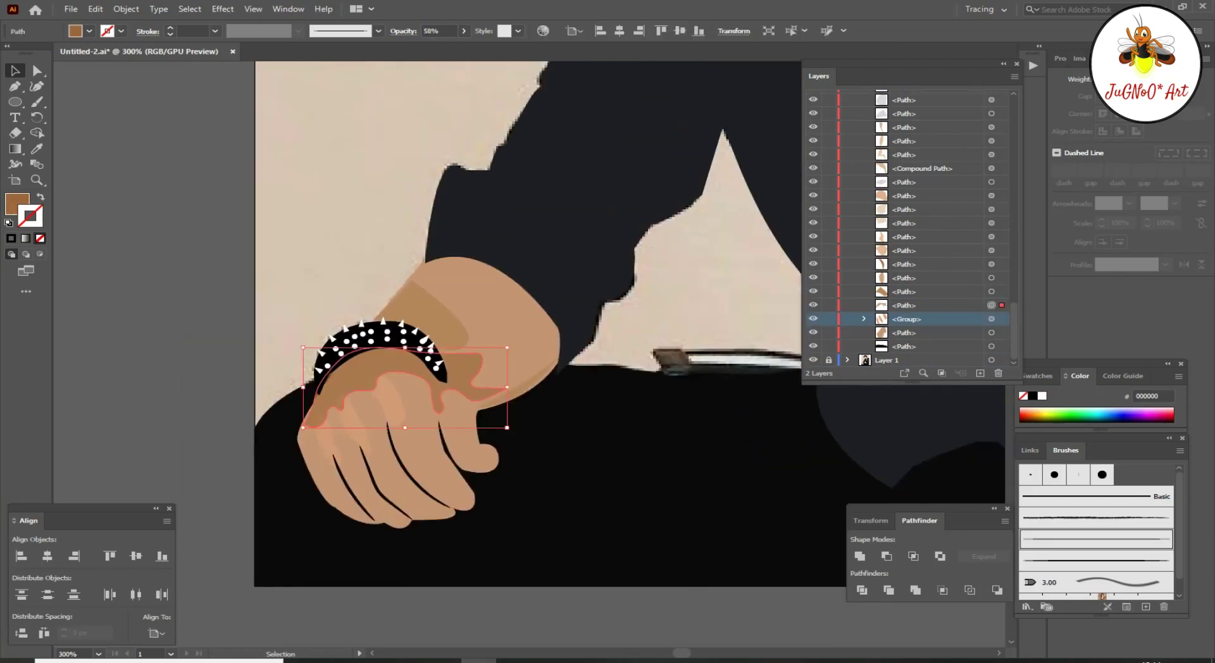
pyautogui.moveTo(440, 47); pyautogui.dragTo(425, 47)
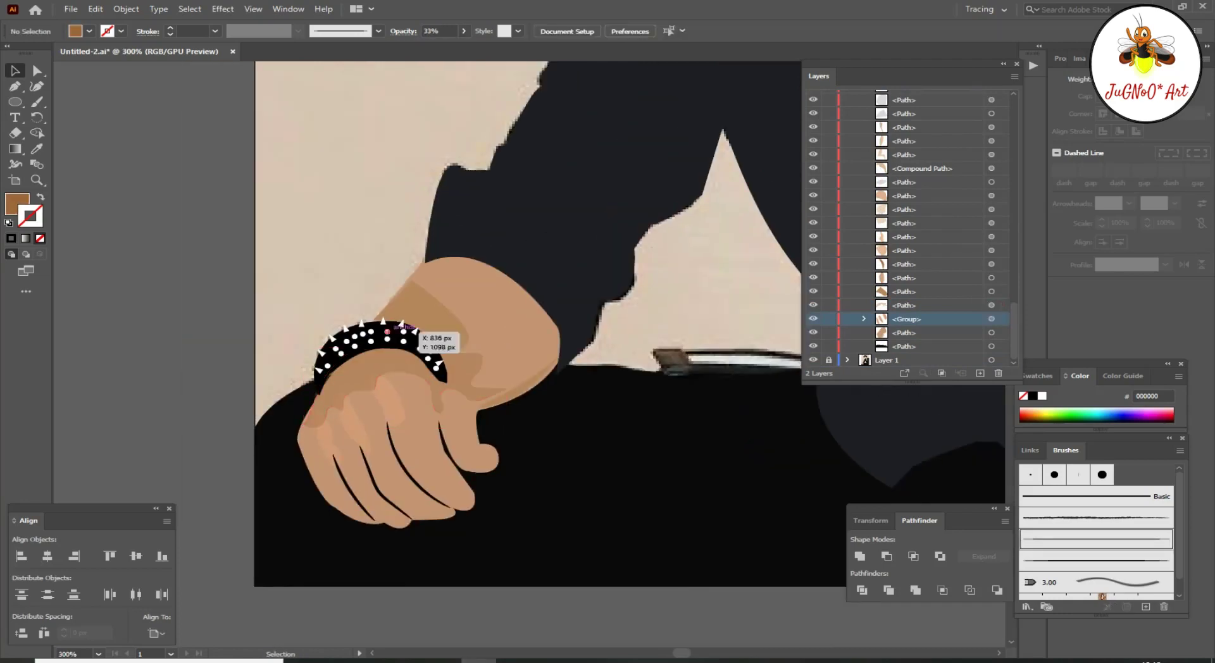
pyautogui.scroll(-3, 468, 466)
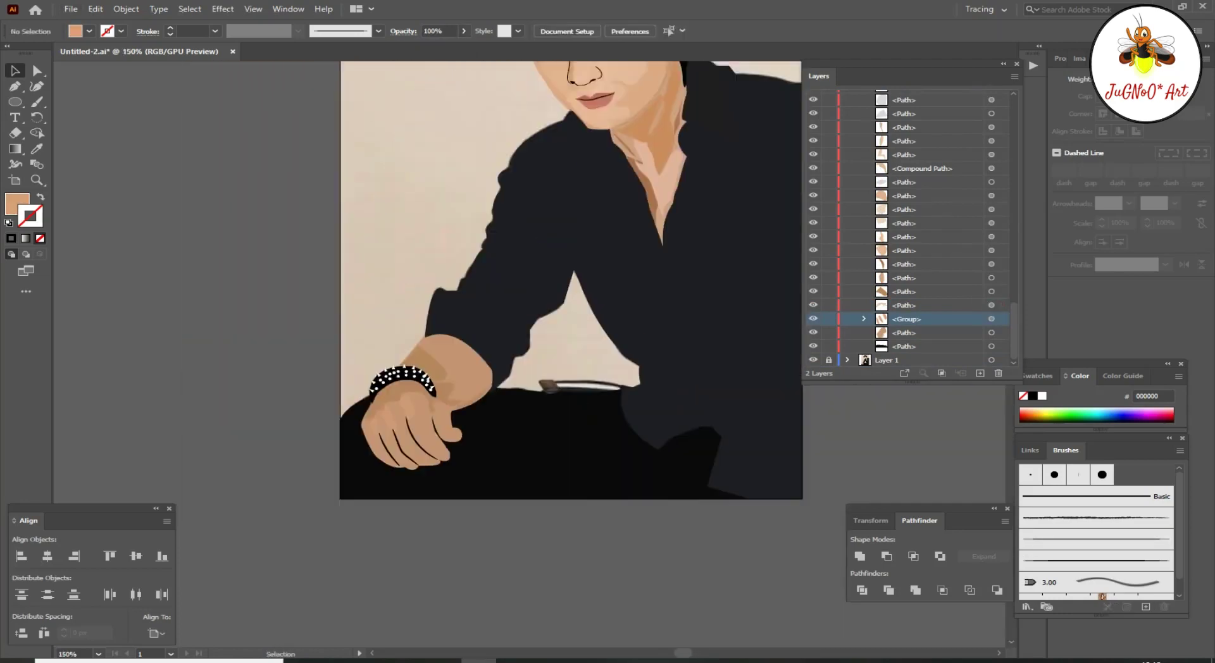
pyautogui.scroll(-3, 468, 466)
# Step: Paint four small fingernail shapes on the ring, middle and little fingers
pyautogui.click(468, 466)
pyautogui.click(460, 497)
pyautogui.scroll(5, 461, 496)
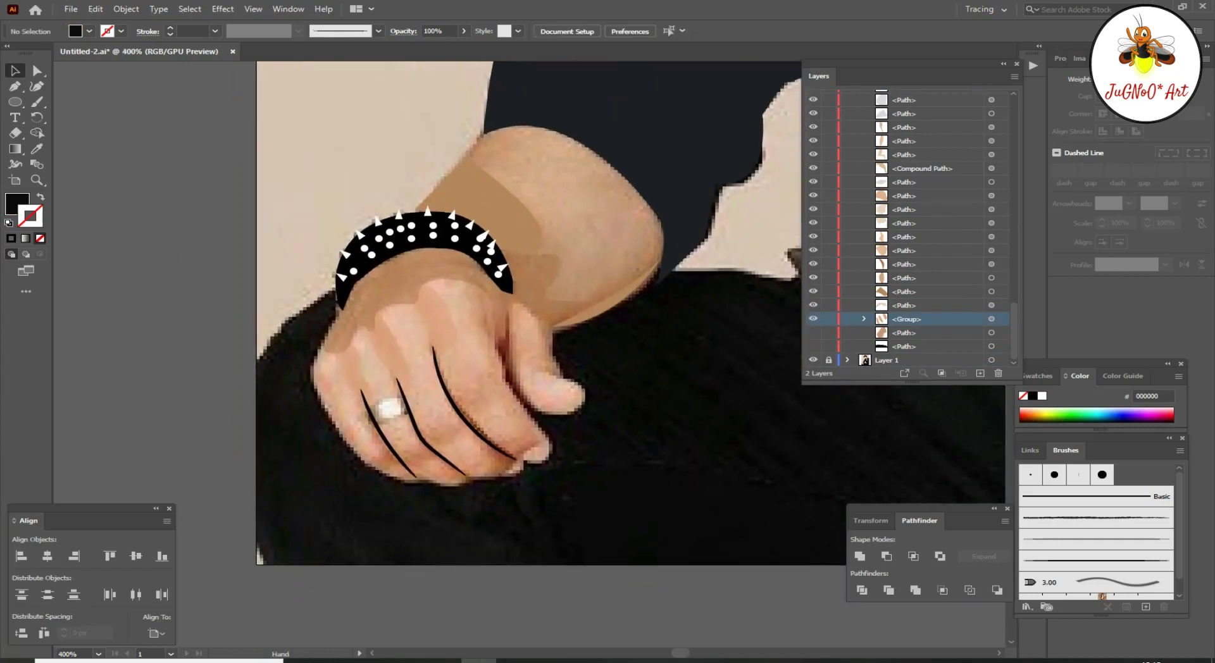
pyautogui.hotkey('ctrl', 'shift', 'a')
pyautogui.press('b')
pyautogui.moveTo(354, 446); pyautogui.dragTo(358, 450)
pyautogui.moveTo(316, 410); pyautogui.dragTo(319, 414)
pyautogui.moveTo(487, 348); pyautogui.dragTo(491, 355)
pyautogui.moveTo(543, 430); pyautogui.dragTo(544, 435)
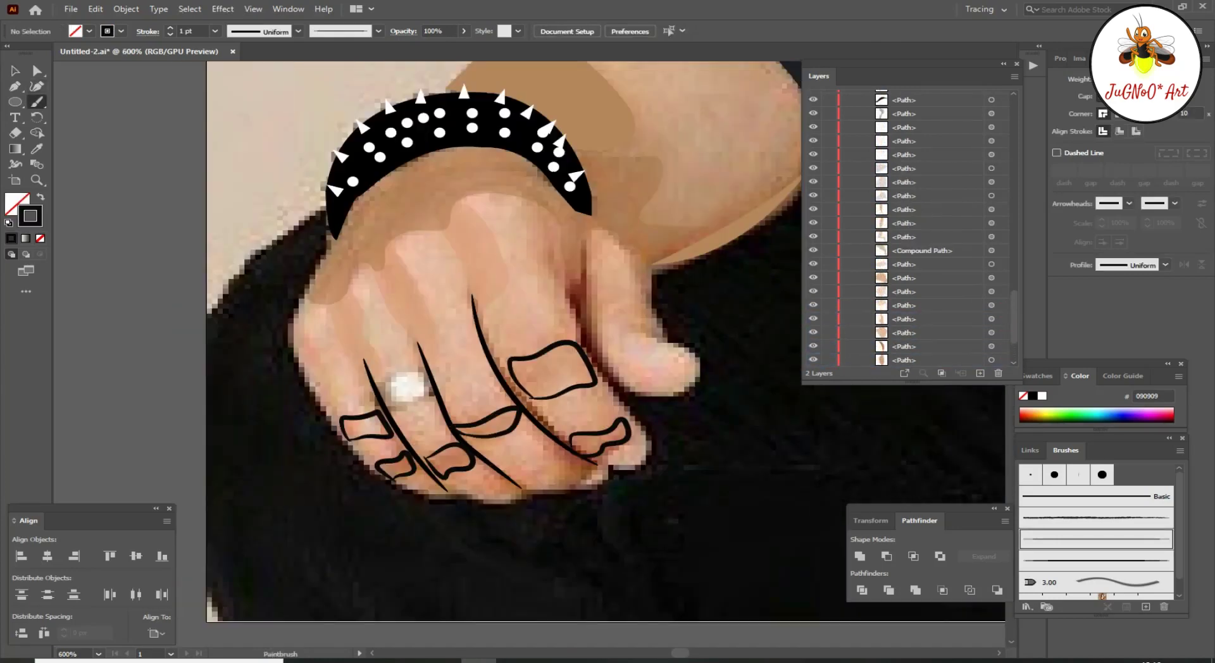
# Step: Eyedropper the skin tone onto the fingernail shapes
pyautogui.keyDown('ctrl'); pyautogui.click(365, 423); pyautogui.keyUp('ctrl')
pyautogui.press('i')
pyautogui.click(443, 380)
pyautogui.keyDown('ctrl'); pyautogui.click(395, 465); pyautogui.keyUp('ctrl')
pyautogui.click(443, 379)
pyautogui.click(443, 379)
pyautogui.keyDown('ctrl'); pyautogui.click(601, 437); pyautogui.keyUp('ctrl')
pyautogui.click(443, 380)
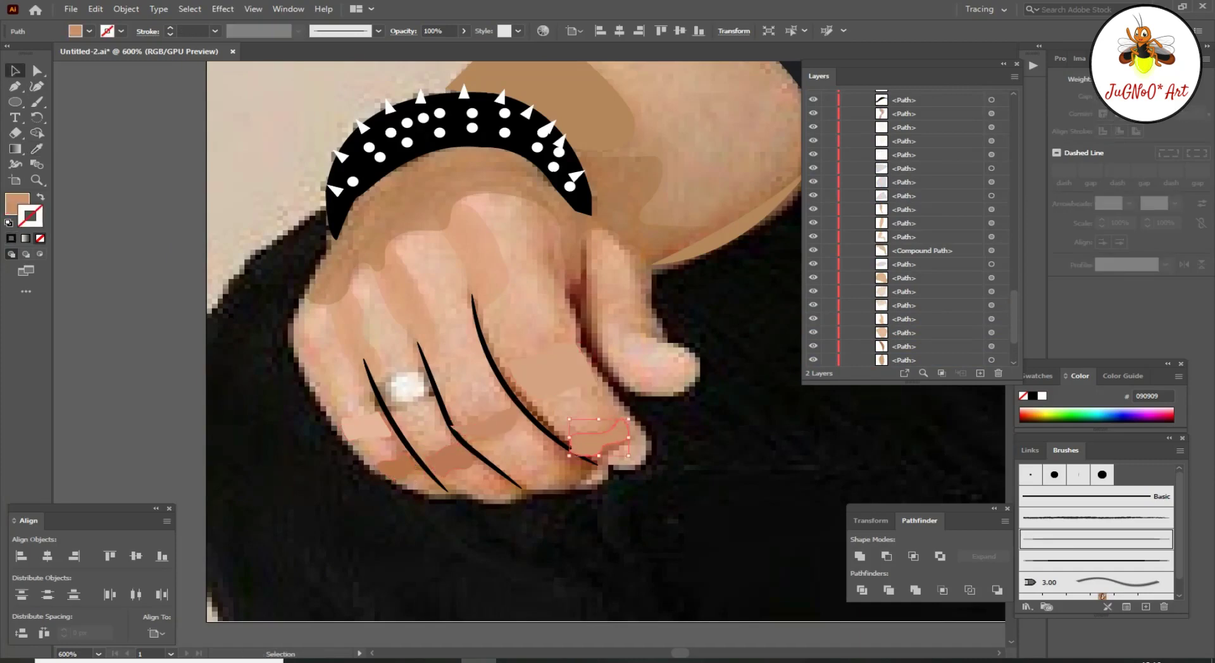
# Step: Group the fingernail shapes together and zoom out to view the figure
pyautogui.keyDown('ctrl'); pyautogui.click(759, 538); pyautogui.keyUp('ctrl')
pyautogui.rightClick(487, 424)
pyautogui.click(569, 232)
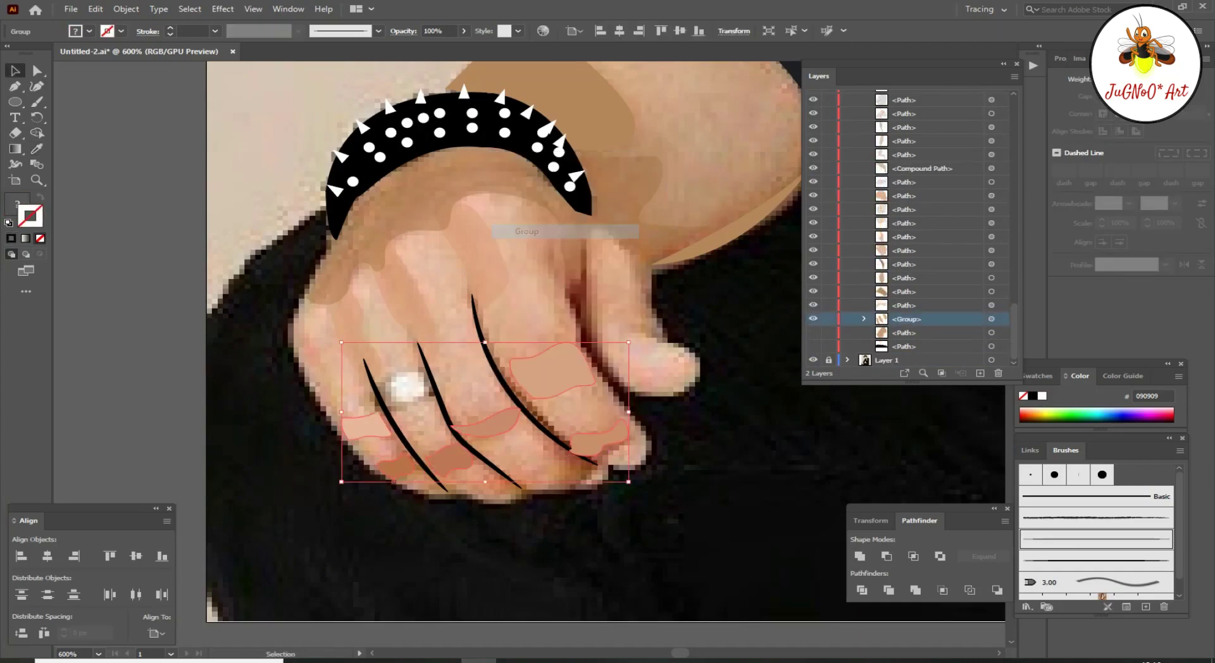
pyautogui.hotkey('ctrl', 'shift', 'a')
pyautogui.hotkey('ctrl', '-')
pyautogui.hotkey('ctrl', '-')
pyautogui.hotkey('ctrl', '-')
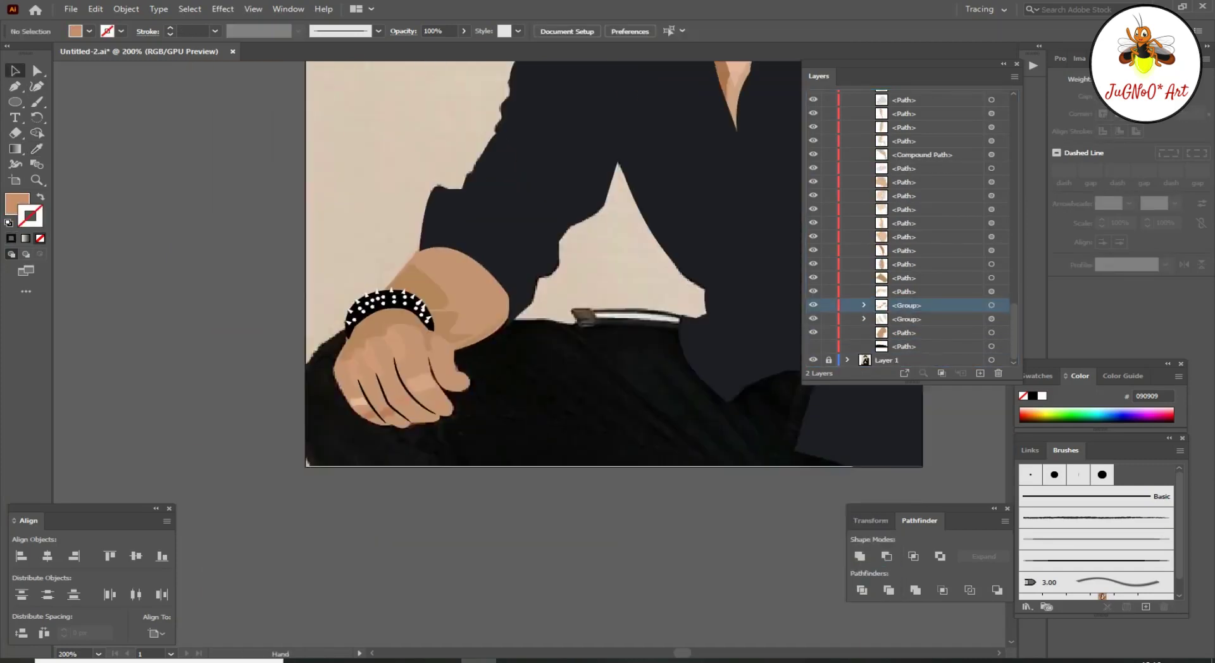
pyautogui.hotkey('ctrl', '+')
pyautogui.hotkey('ctrl', '-')
pyautogui.hotkey('ctrl', '-')
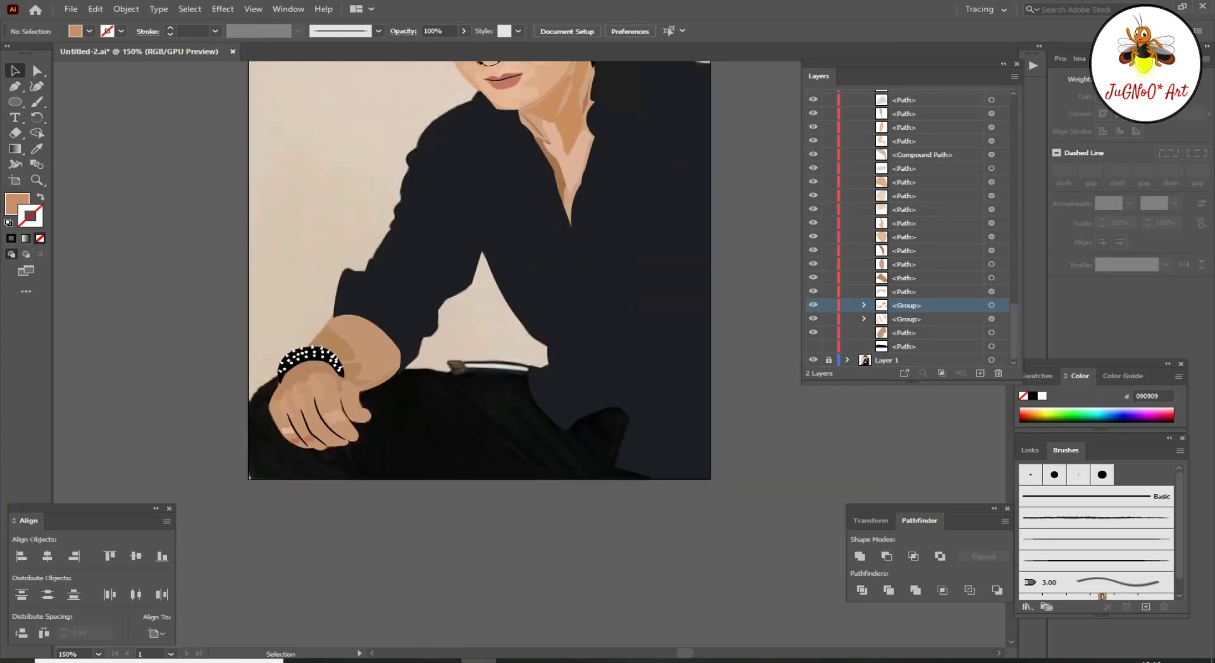
# Step: Paint a ring band around the finger and send it to the back
pyautogui.scroll(1, 297, 411)
pyautogui.scroll(4, 297, 411)
pyautogui.press('b')
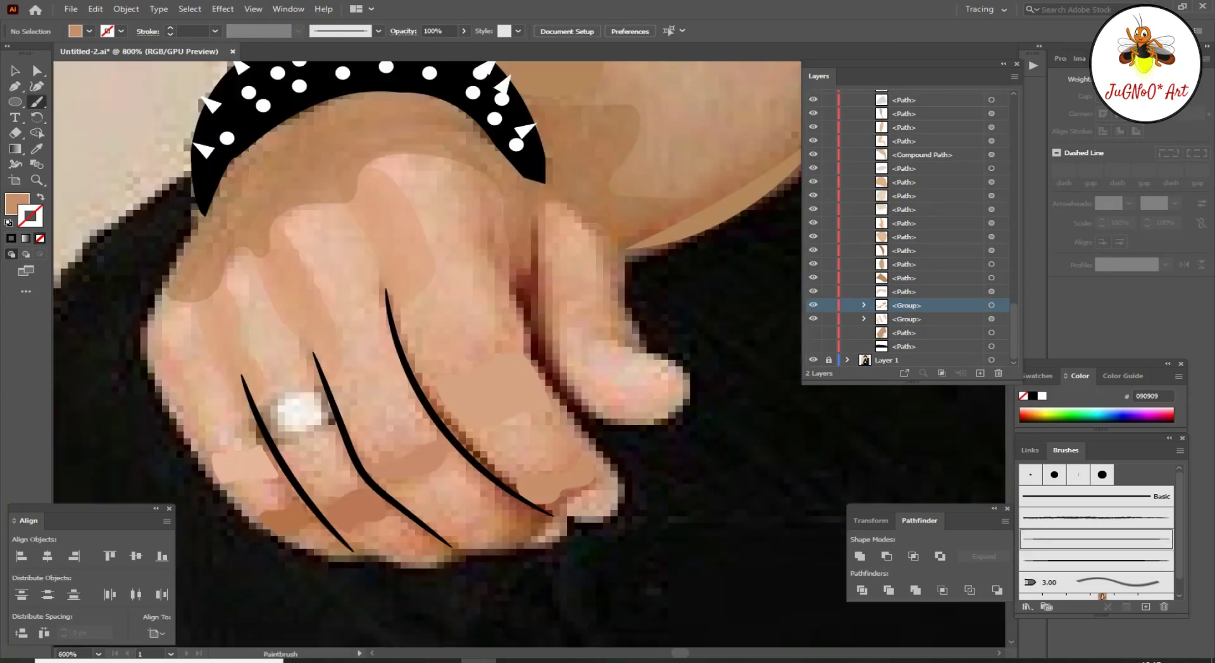
pyautogui.moveTo(335, 414); pyautogui.dragTo(263, 417)
pyautogui.press('v')
pyautogui.rightClick(293, 411)
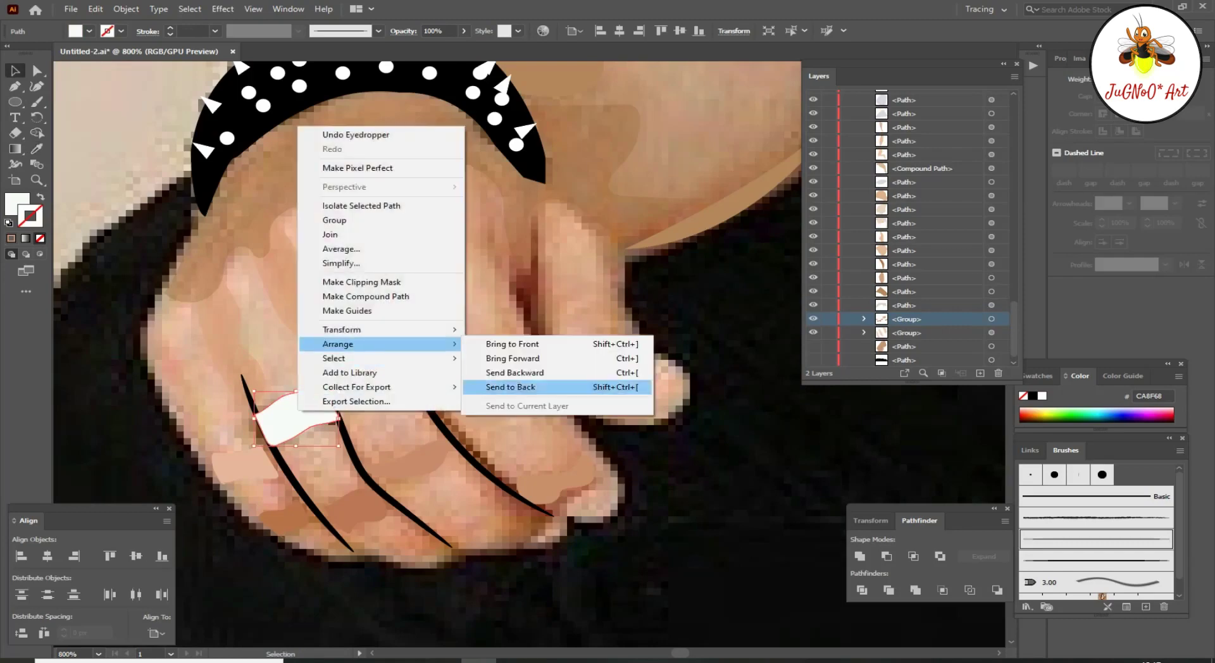
pyautogui.click(582, 387)
pyautogui.hotkey('ctrl', 'shift', 'a')
# Step: Paint a fingertip highlight and a thumbnail shape, then select the thumbnail
pyautogui.press('b')
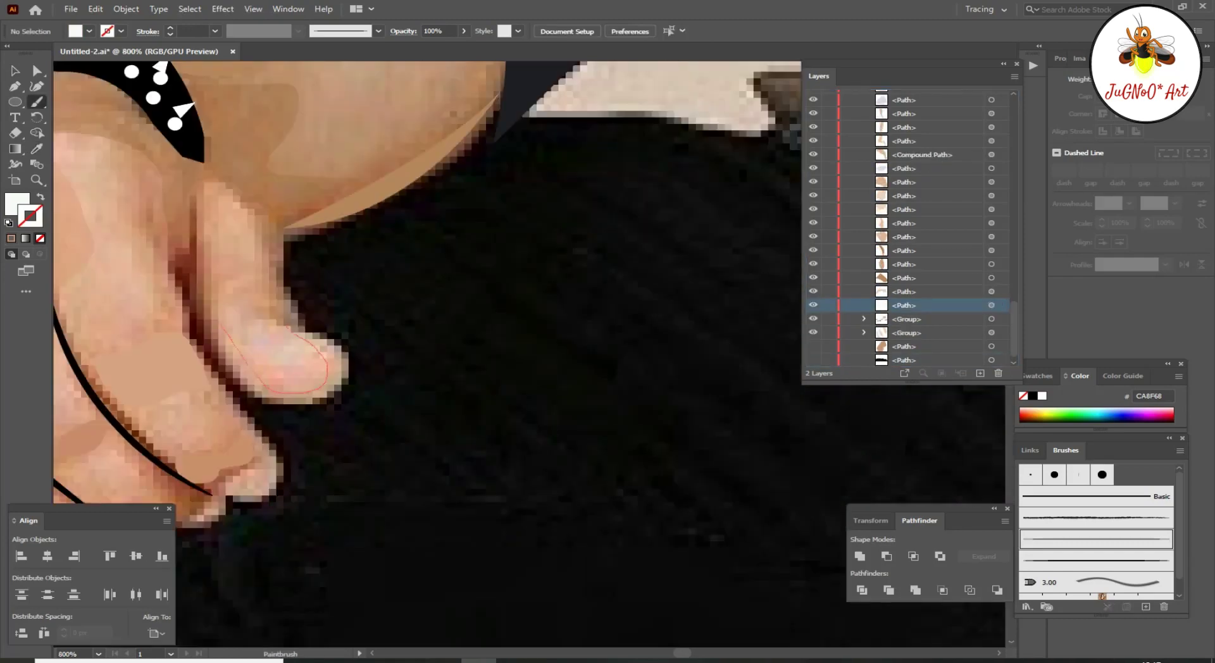
pyautogui.moveTo(294, 334); pyautogui.dragTo(298, 335)
pyautogui.hotkey('ctrl', '-')
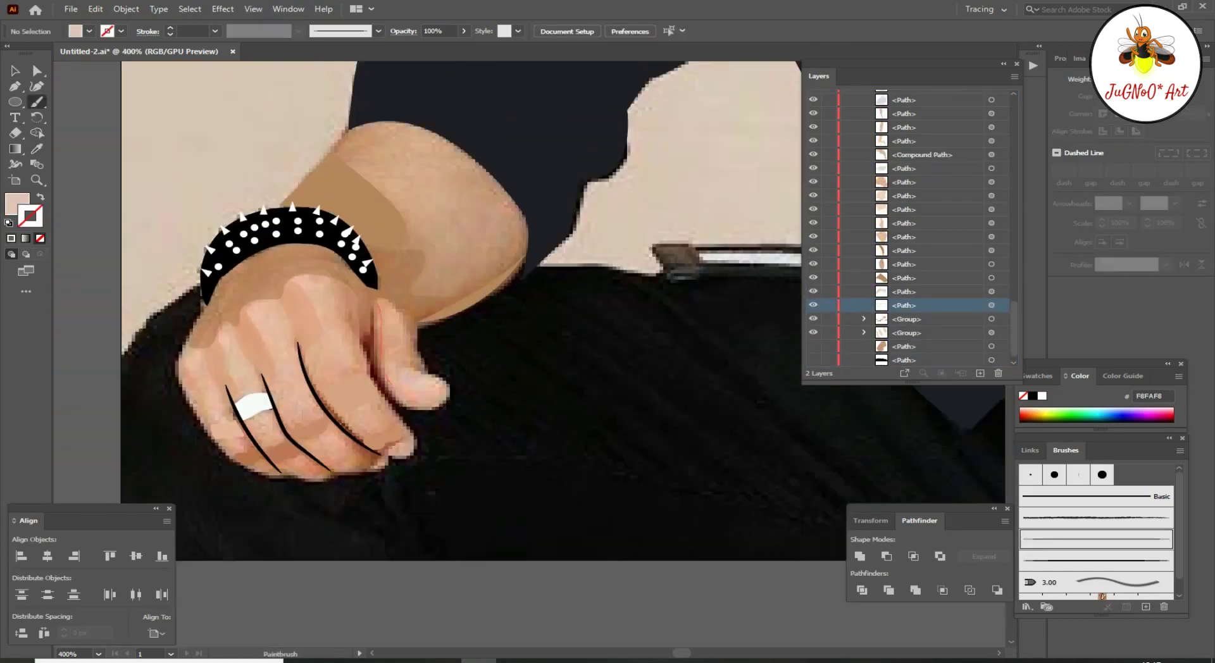
pyautogui.moveTo(383, 316); pyautogui.dragTo(379, 306)
pyautogui.press('v')
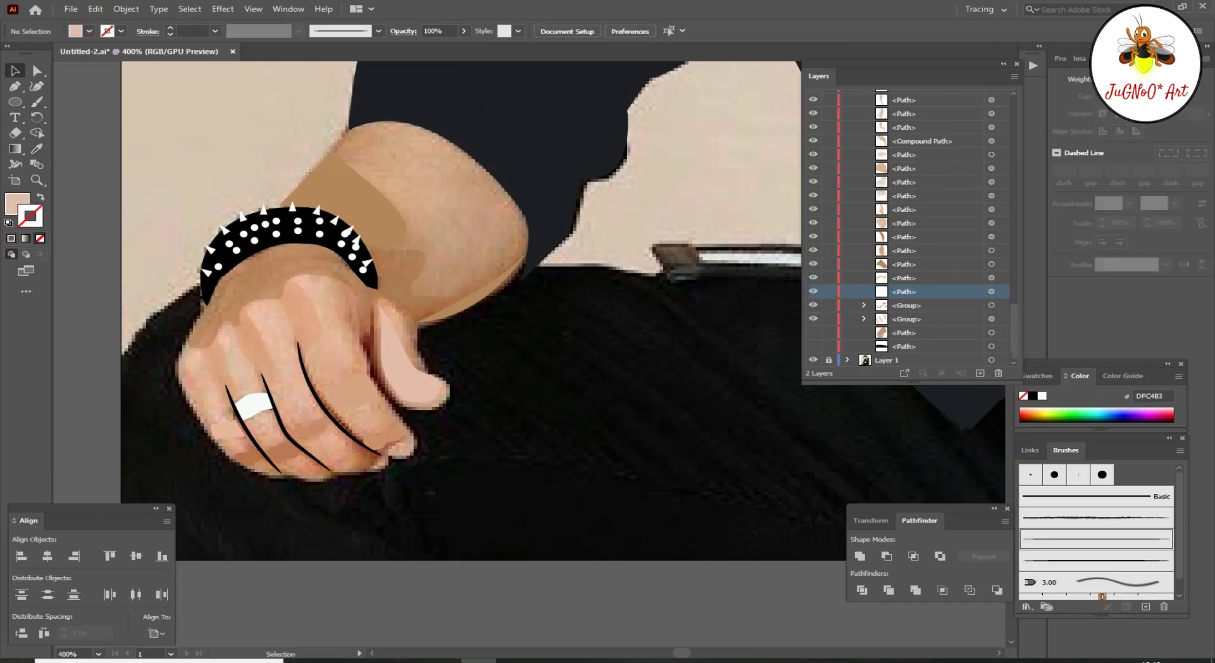
pyautogui.hotkey('ctrl', '-')
pyautogui.hscroll(3, 557, 228)
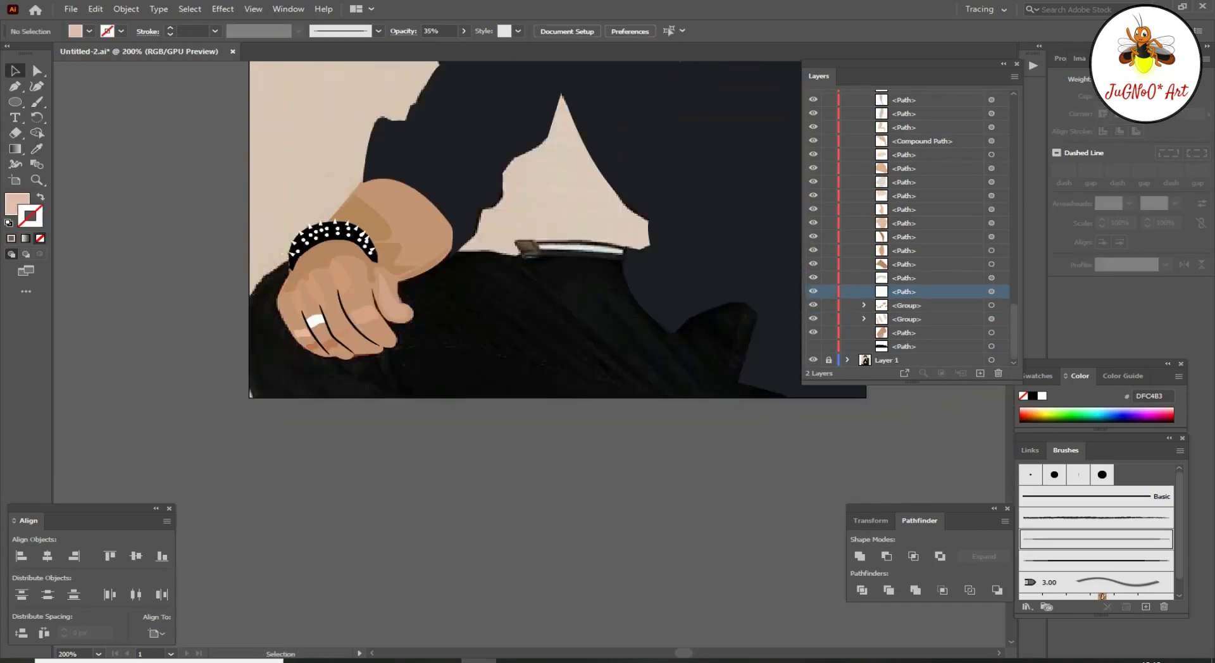
pyautogui.scroll(3, 371, 357)
pyautogui.keyDown('ctrl'); pyautogui.click(418, 315); pyautogui.keyUp('ctrl')
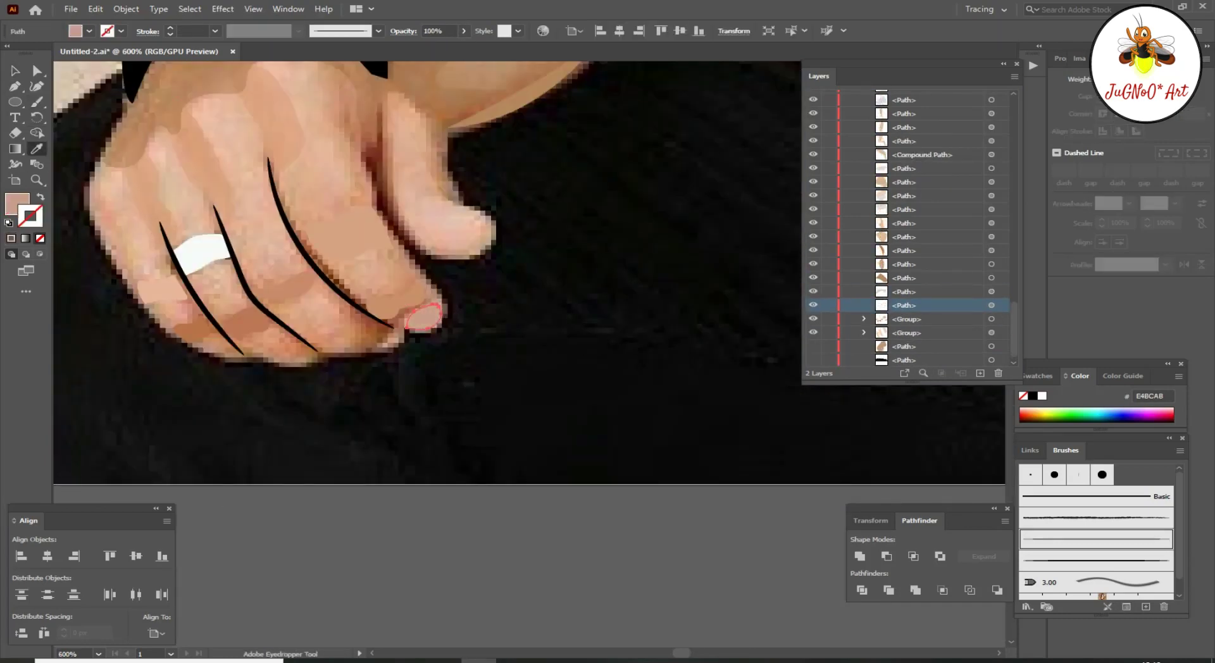
pyautogui.scroll(-2, 418, 314)
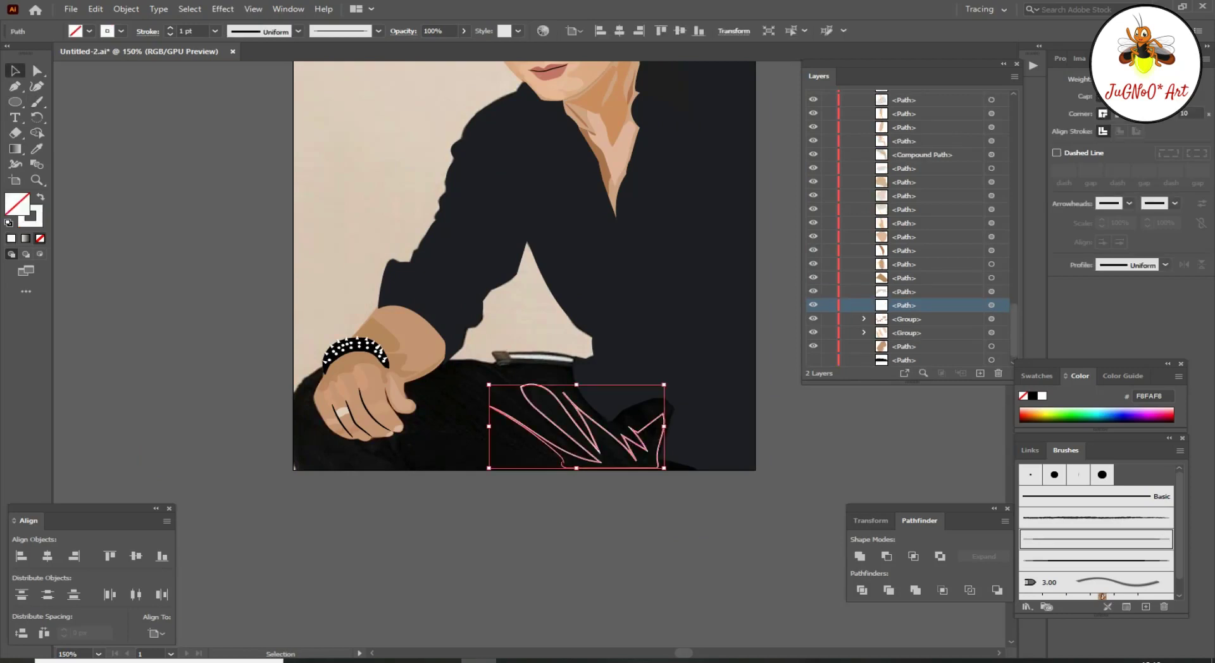
# Step: Paint another crease stroke at the lower left of the trousers
pyautogui.press('v')
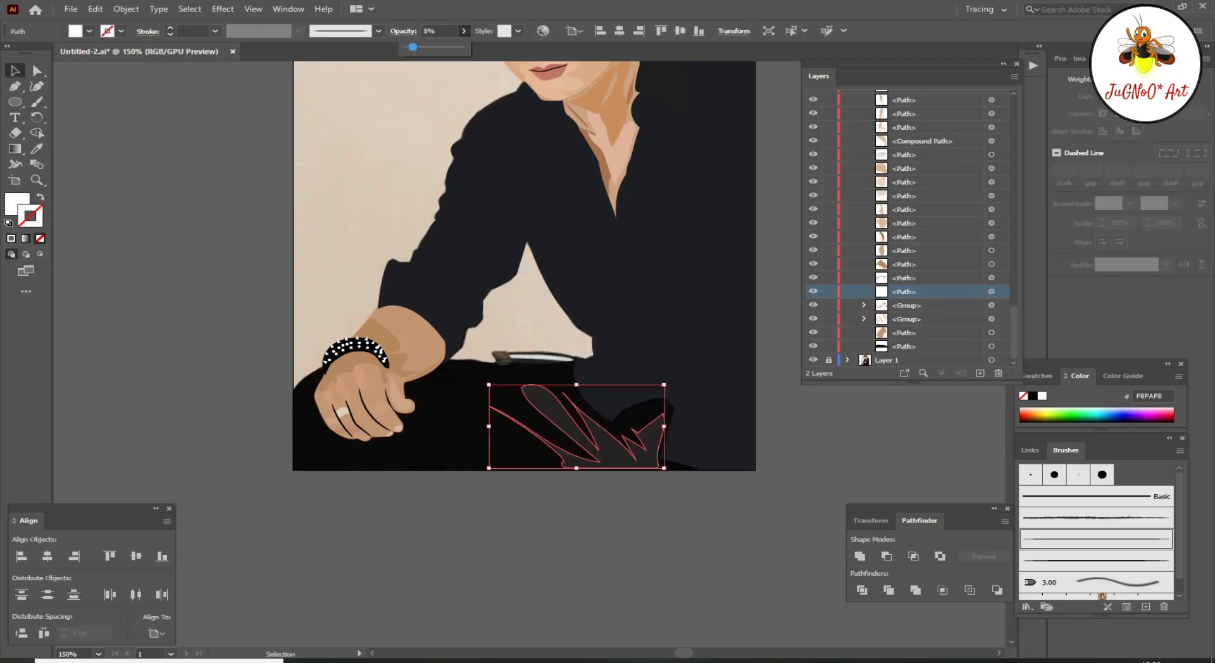
pyautogui.press('b')
pyautogui.moveTo(179, 403); pyautogui.dragTo(207, 420)
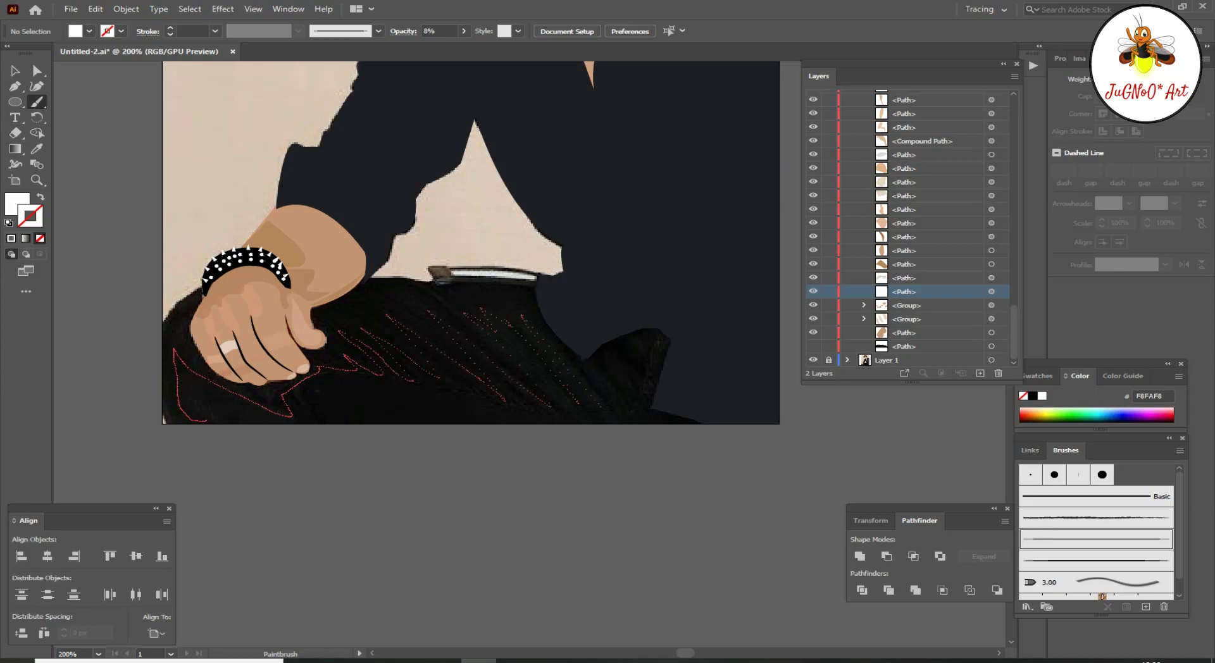
pyautogui.press('v')
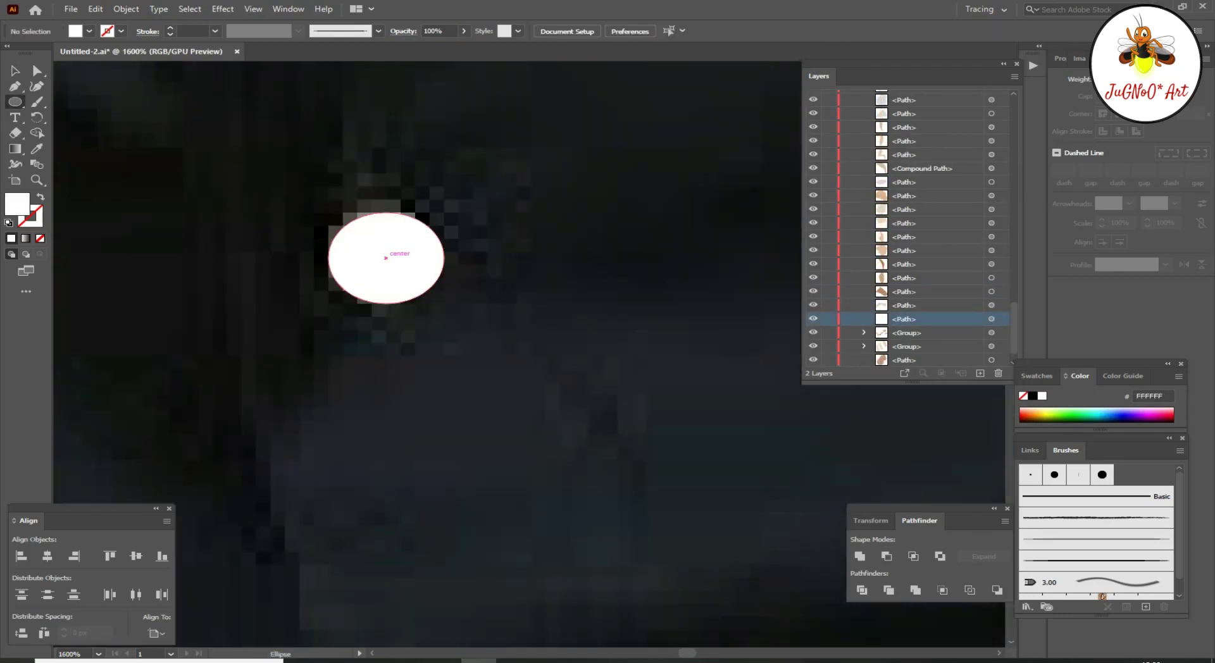
# Step: Draw a small round button on the shirt front, then select the dark shirt shape
pyautogui.moveTo(386, 258); pyautogui.dragTo(386, 265)
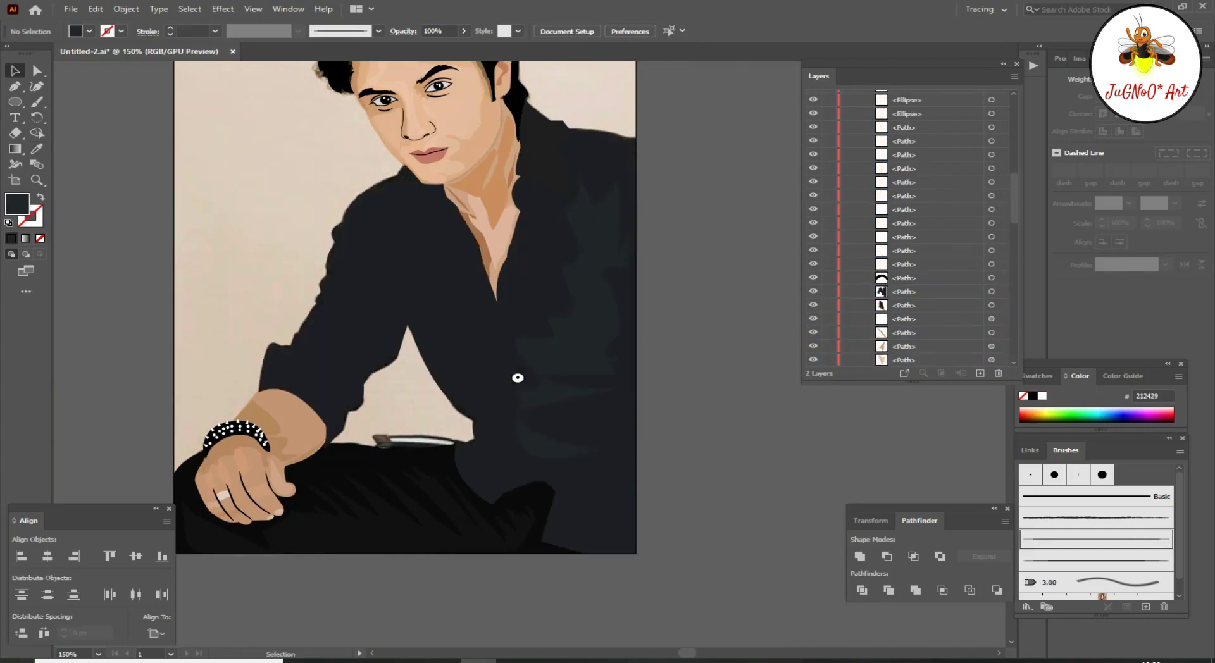
pyautogui.click(517, 378)
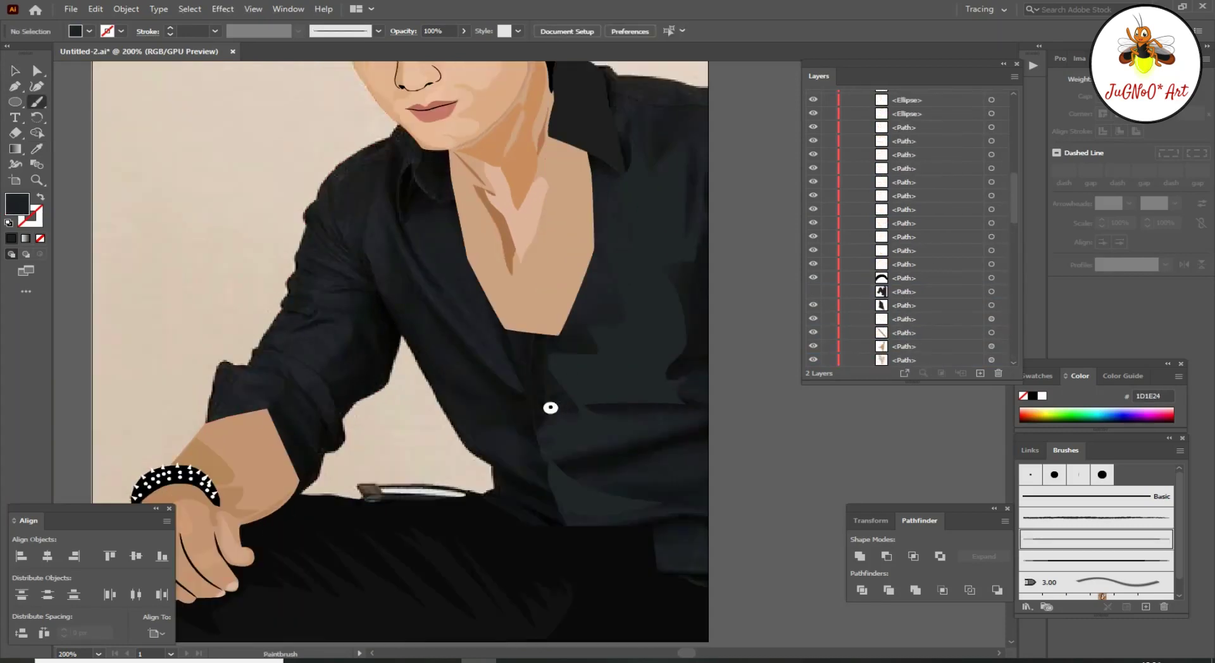
# Step: Paint dark fold strokes on the shirt and sleeve
pyautogui.moveTo(526, 405); pyautogui.dragTo(509, 320)
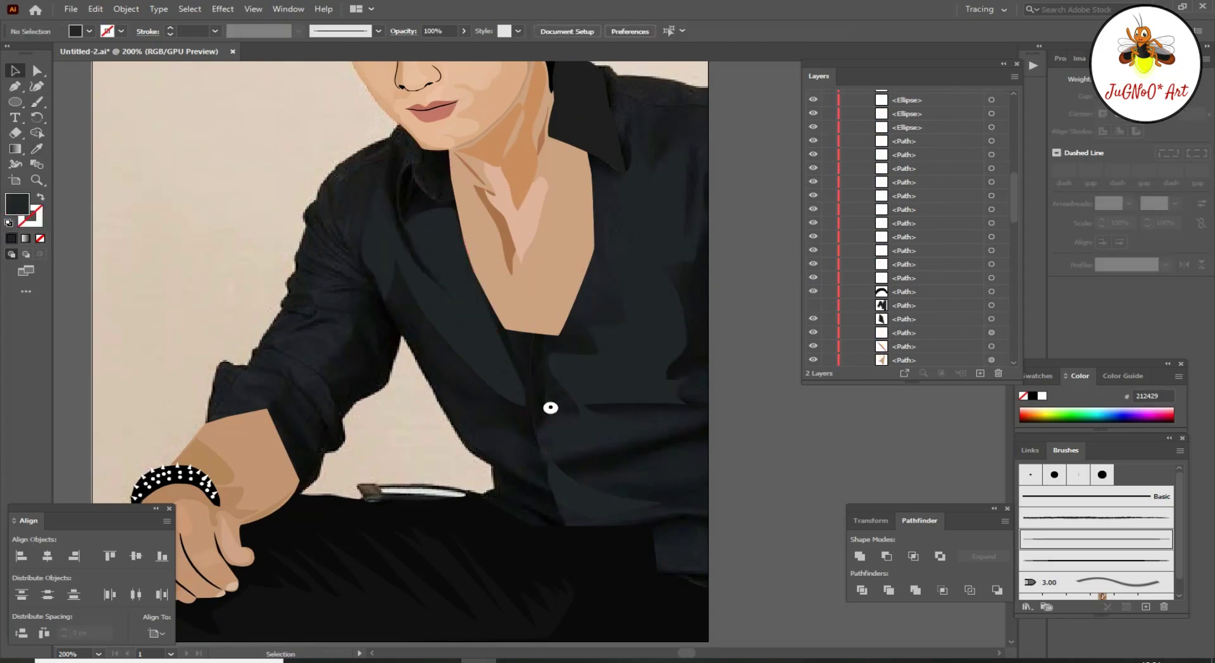
pyautogui.hotkey('ctrl', '+')
pyautogui.moveTo(365, 250); pyautogui.dragTo(365, 304)
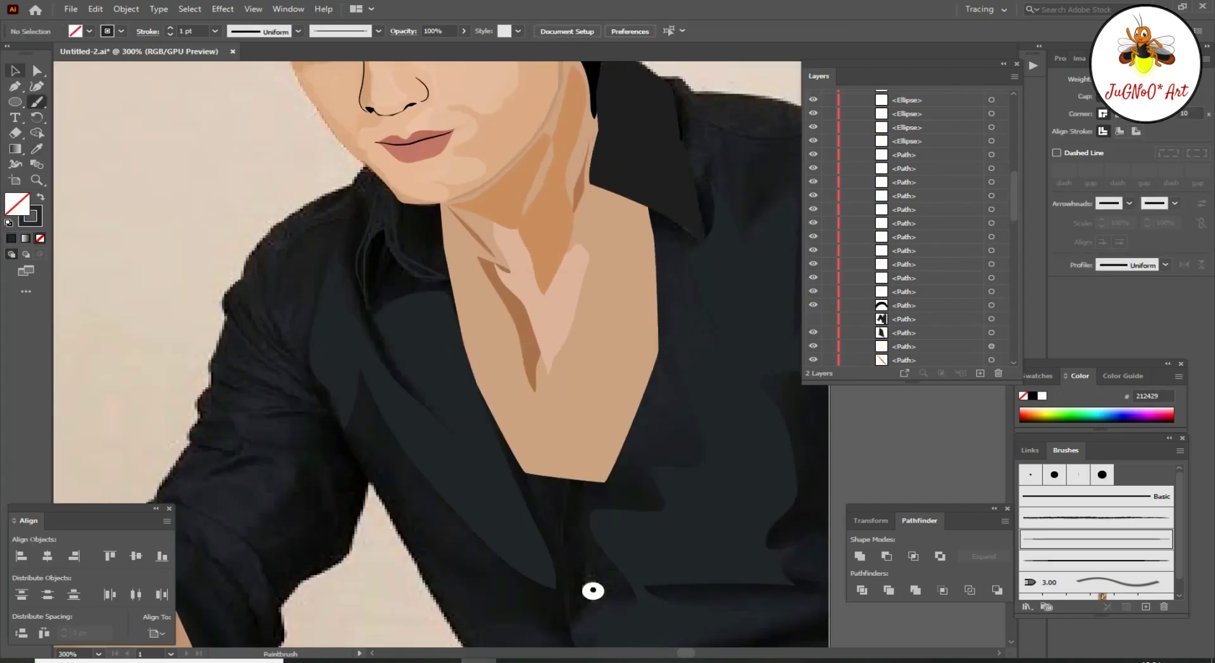
pyautogui.hotkey('ctrl', '-')
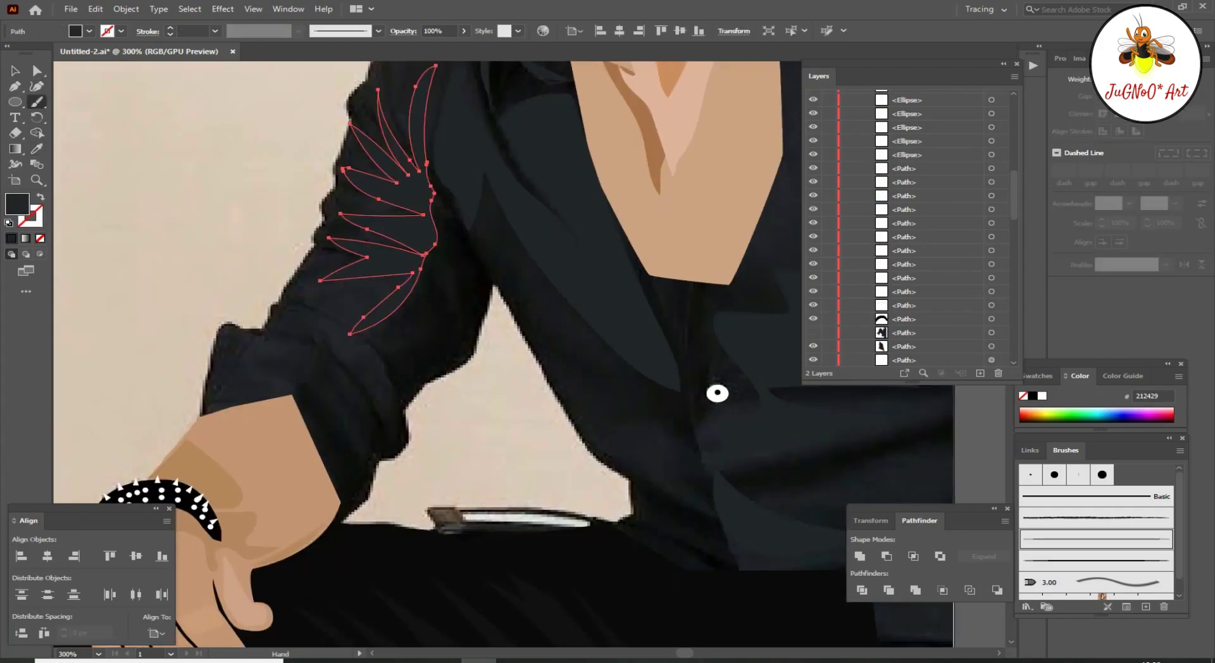
pyautogui.press('b')
pyautogui.hotkey('ctrl', 'shift', 'a')
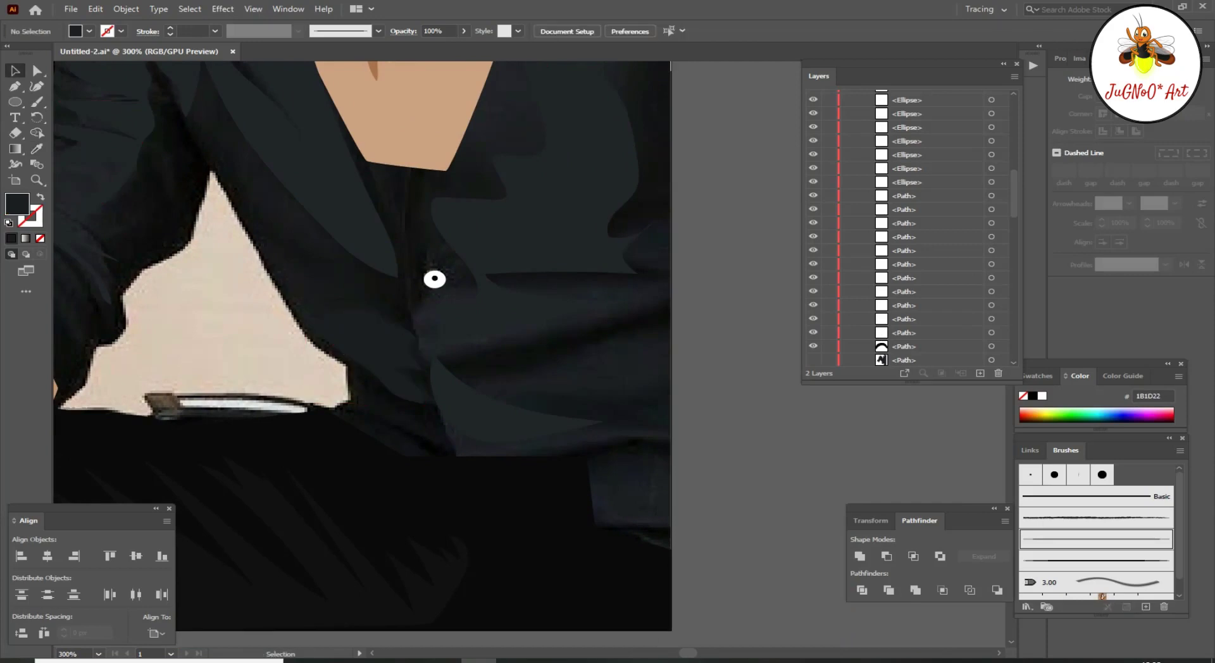
pyautogui.hotkey('ctrl', '-')
pyautogui.hotkey('ctrl', '-')
# Step: Alt-drag a copy of the white button higher up, then add a third white button below
pyautogui.click(426, 389)
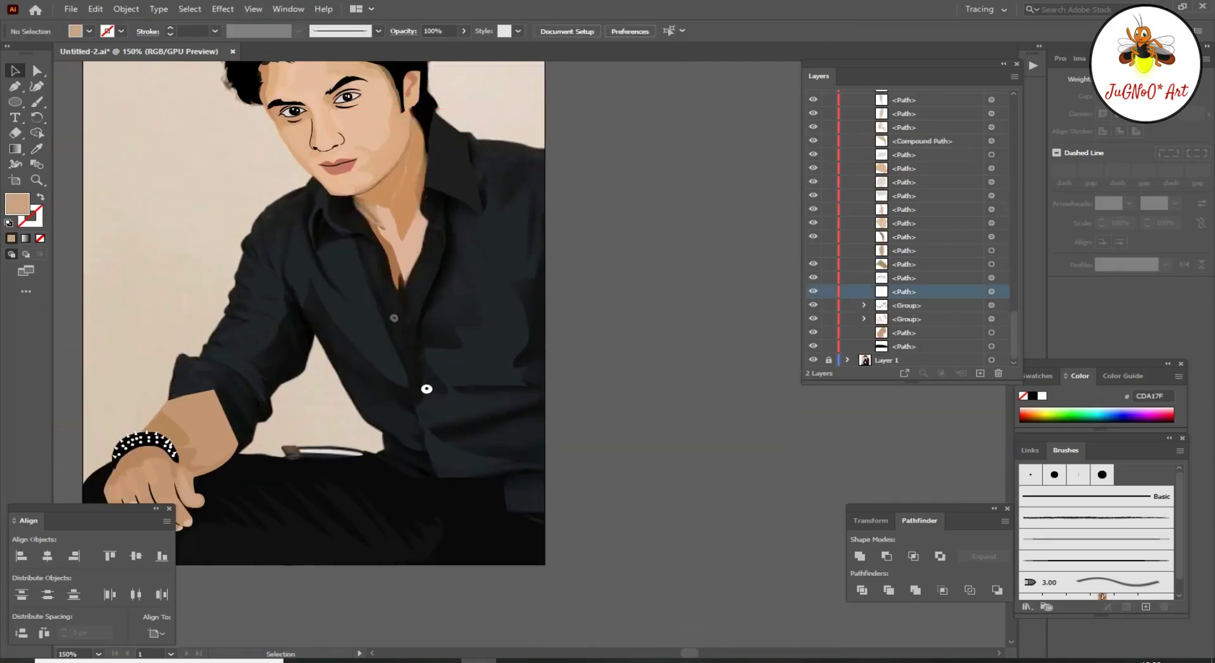
pyautogui.hotkey('ctrl', '+')
pyautogui.hotkey('ctrl', '+')
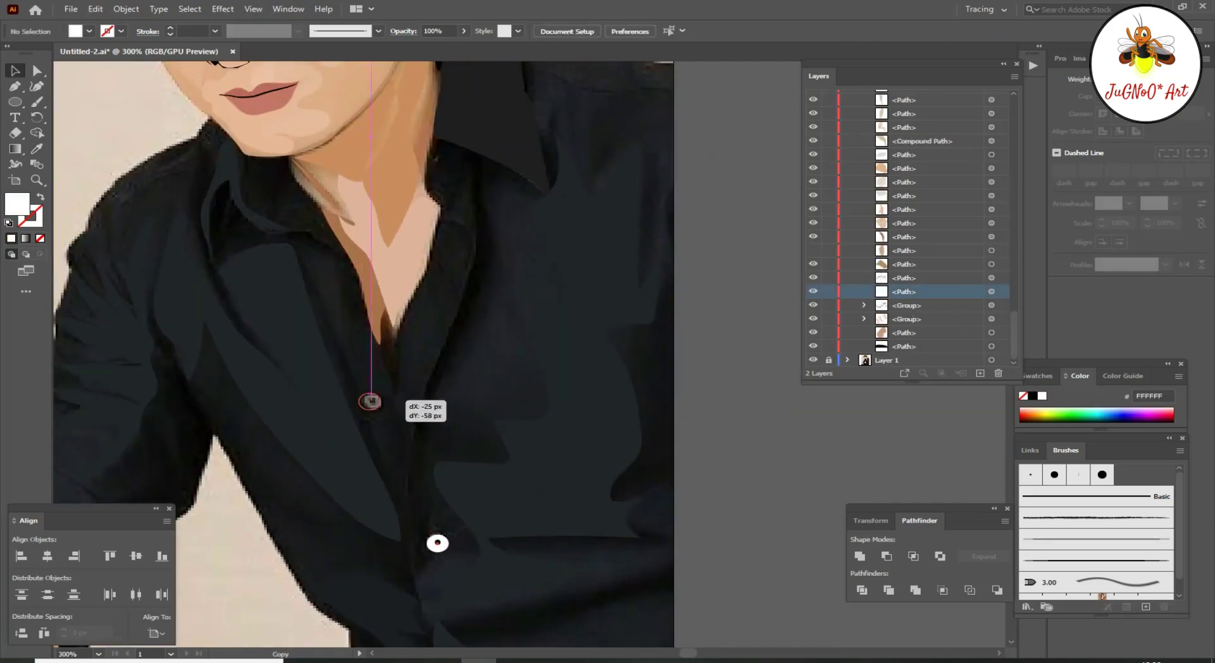
pyautogui.moveTo(437, 543); pyautogui.dragTo(371, 401)
pyautogui.hotkey('ctrl', '+')
pyautogui.hotkey('ctrl', '-')
pyautogui.hotkey('ctrl', '-')
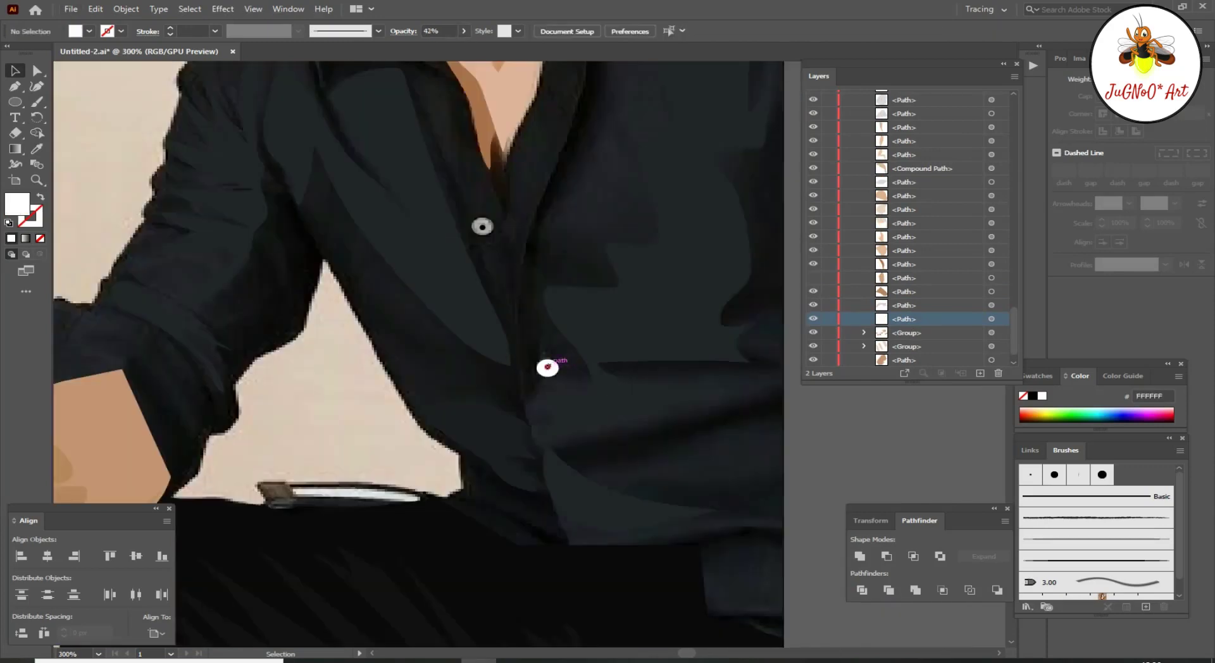
pyautogui.hotkey('ctrl', 'shift', 'a')
pyautogui.hotkey('ctrl', 'shift', ']')
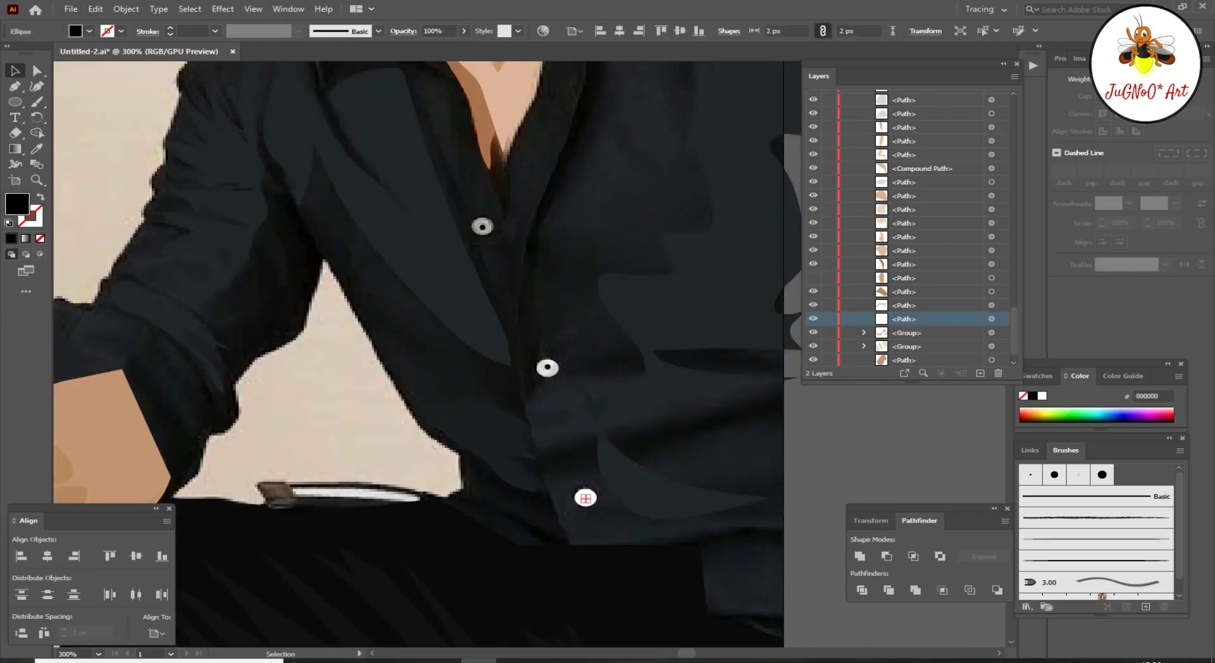
pyautogui.hotkey('ctrl', 'shift', 'a')
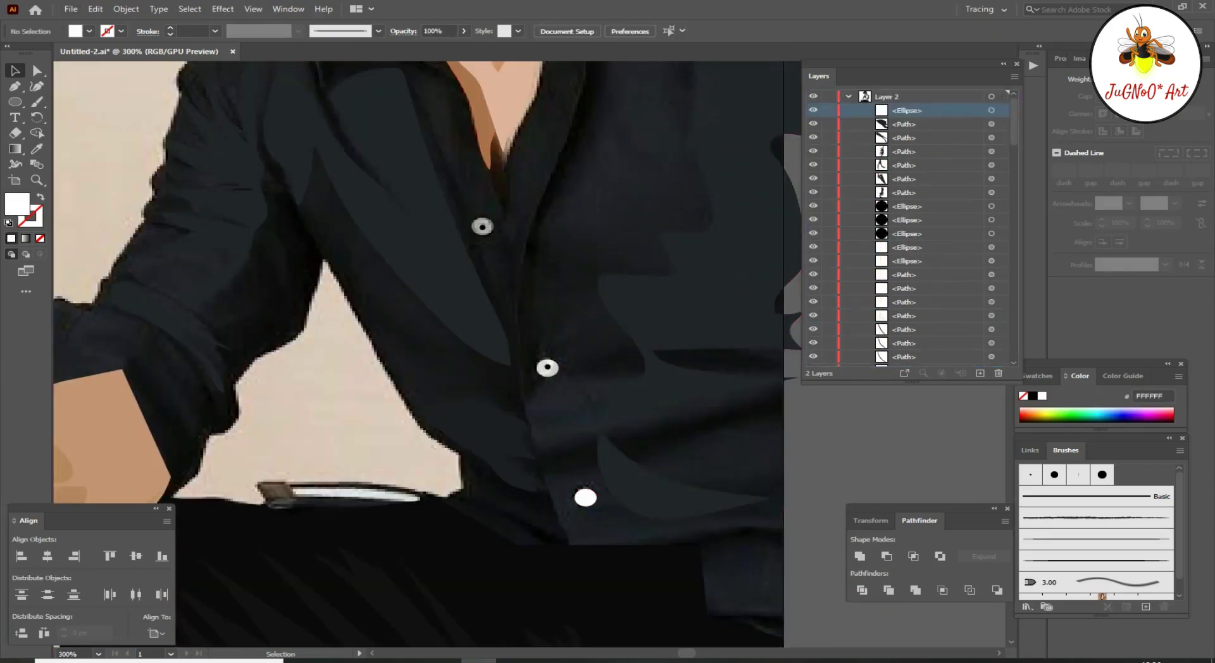
pyautogui.click(696, 253)
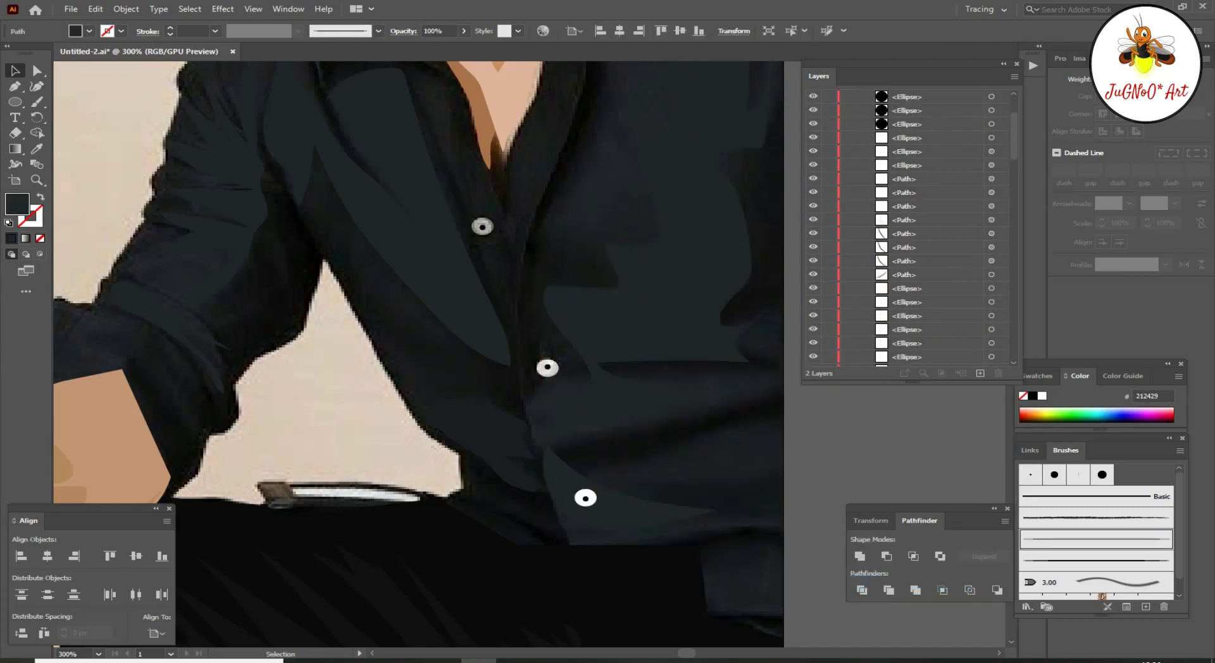
pyautogui.click(585, 498)
# Step: Paint dark fold shapes on the shirt front in the shirt colour
pyautogui.hotkey('ctrl', 'shift', 'a')
pyautogui.scroll(5, 418, 354)
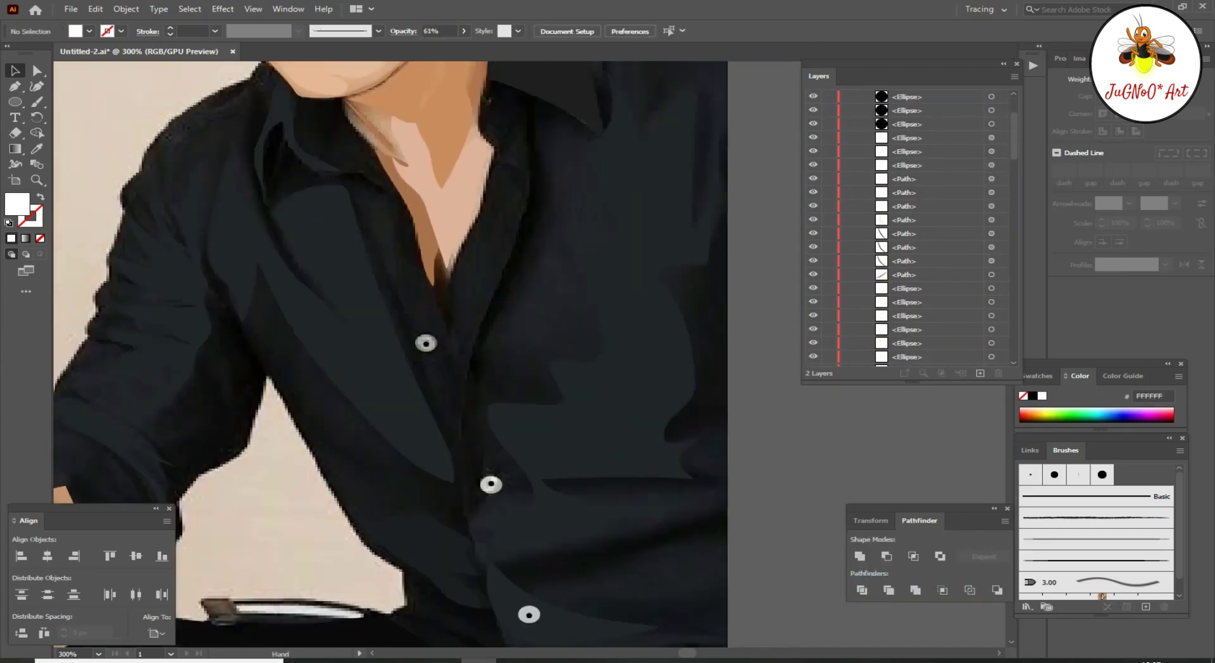
pyautogui.press('b')
pyautogui.moveTo(464, 336); pyautogui.dragTo(455, 440)
pyautogui.moveTo(479, 344); pyautogui.dragTo(455, 439)
pyautogui.press('i')
pyautogui.click(152, 310)
# Step: Paint a dark fold beside the collar opening
pyautogui.hotkey('ctrl', 'shift', 'a')
pyautogui.moveTo(398, 232); pyautogui.dragTo(359, 226)
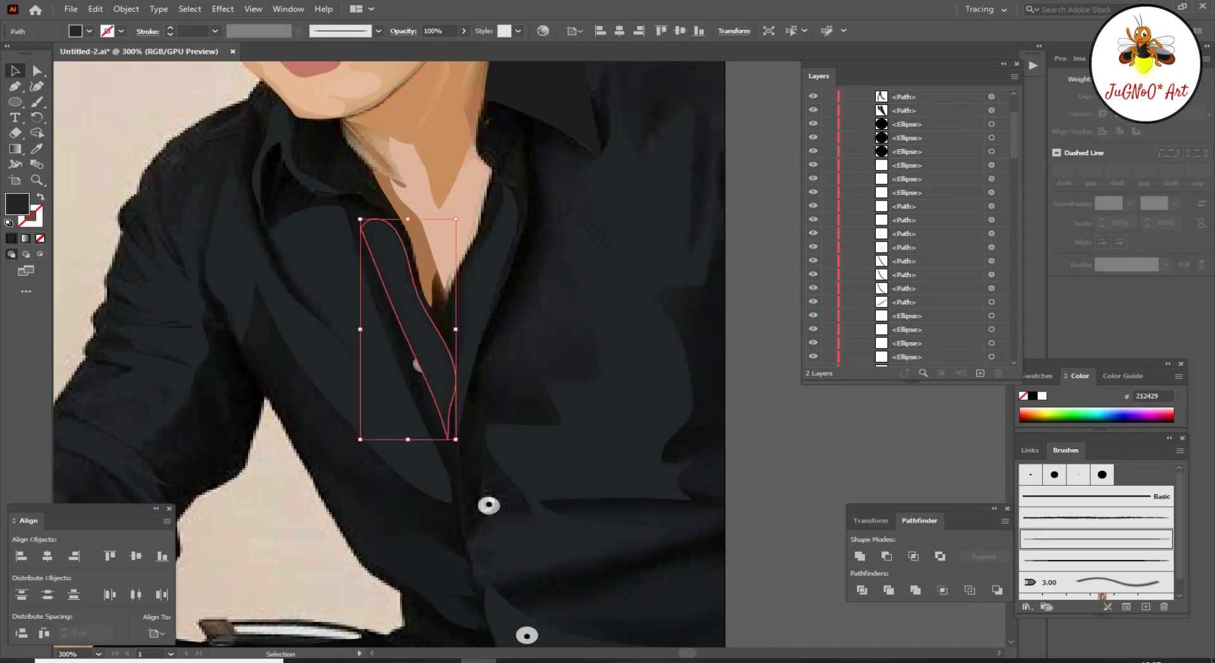
pyautogui.hotkey('ctrl', 'shift', 'a')
pyautogui.hotkey('ctrl', '-')
pyautogui.scroll(3, 904, 253)
pyautogui.scroll(3, 905, 253)
pyautogui.scroll(3, 904, 253)
pyautogui.scroll(3, 905, 253)
pyautogui.scroll(3, 911, 228)
pyautogui.scroll(3, 911, 227)
# Step: Bring the top shirt button to the front with Arrange > Bring to Front
pyautogui.click(406, 361)
pyautogui.scroll(2, 417, 372)
pyautogui.rightClick(398, 349)
pyautogui.press('Escape')
pyautogui.click(399, 349)
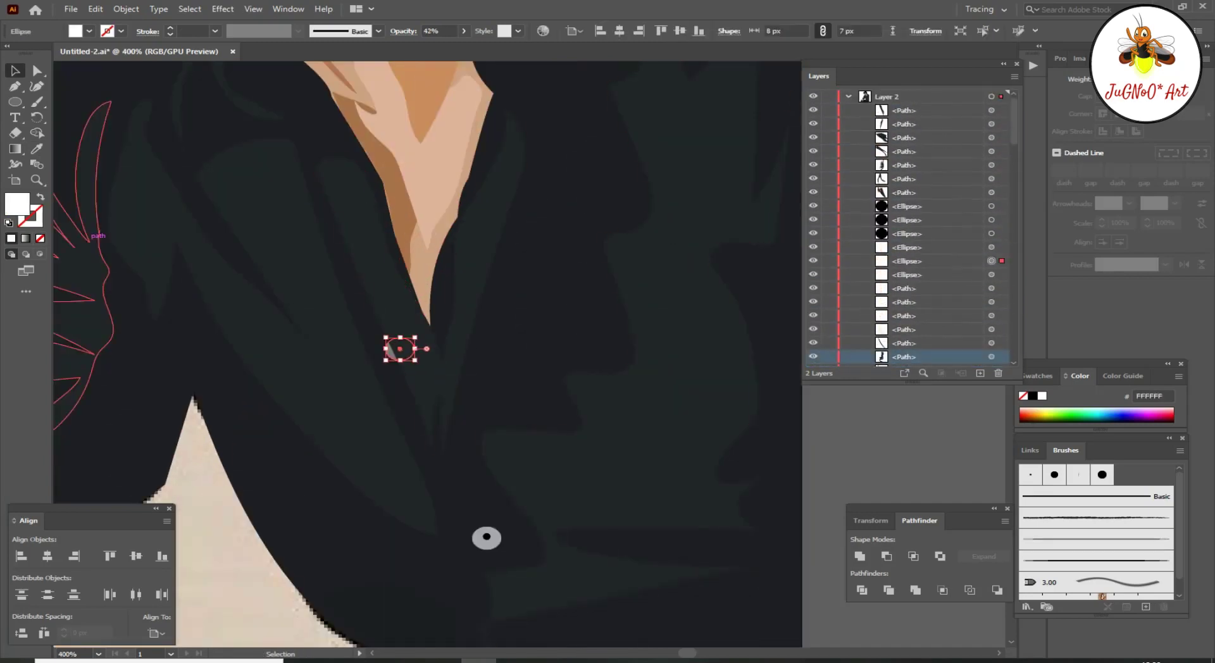
pyautogui.scroll(-3, 399, 349)
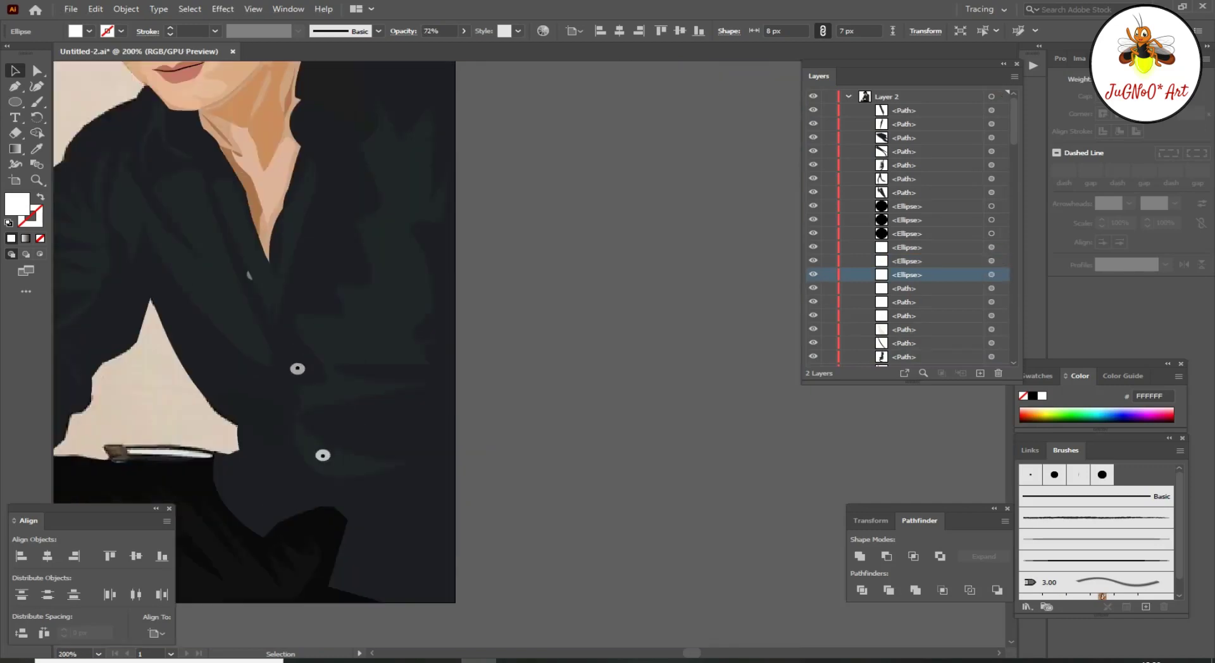
pyautogui.scroll(5, 400, 349)
pyautogui.rightClick(459, 321)
pyautogui.click(696, 479)
pyautogui.click(494, 392)
pyautogui.scroll(-3, 399, 354)
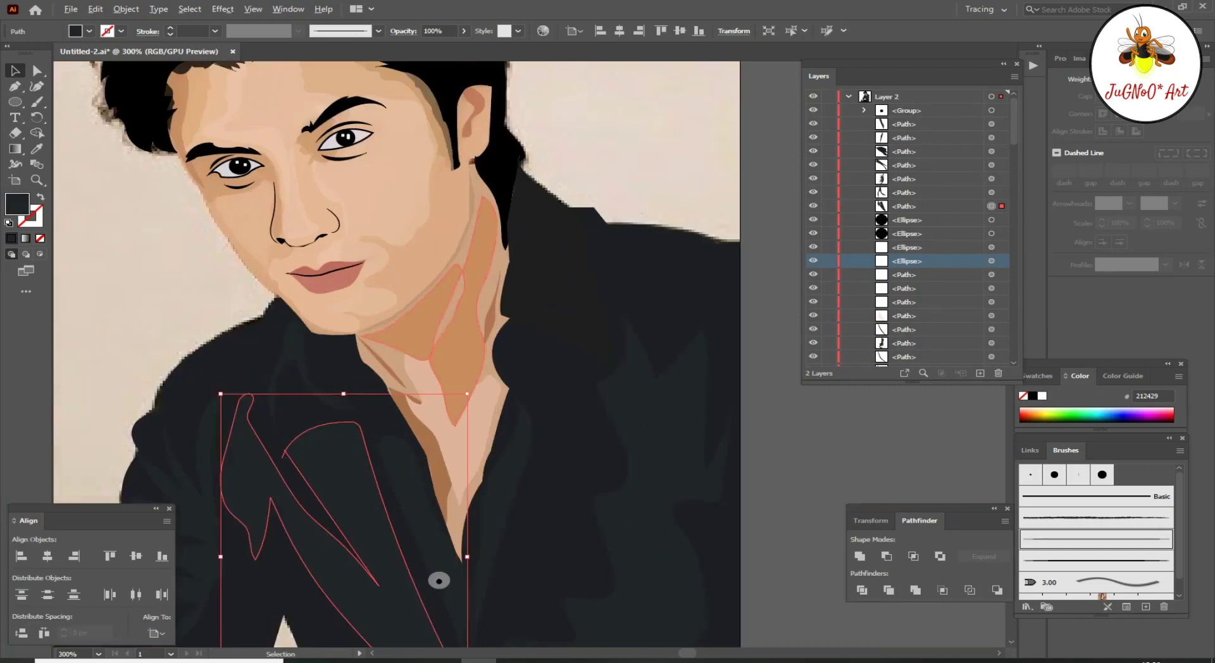
# Step: Check the neck shadow's opacity and send the hair shape behind the face
pyautogui.click(430, 304)
pyautogui.click(490, 306)
pyautogui.click(464, 31)
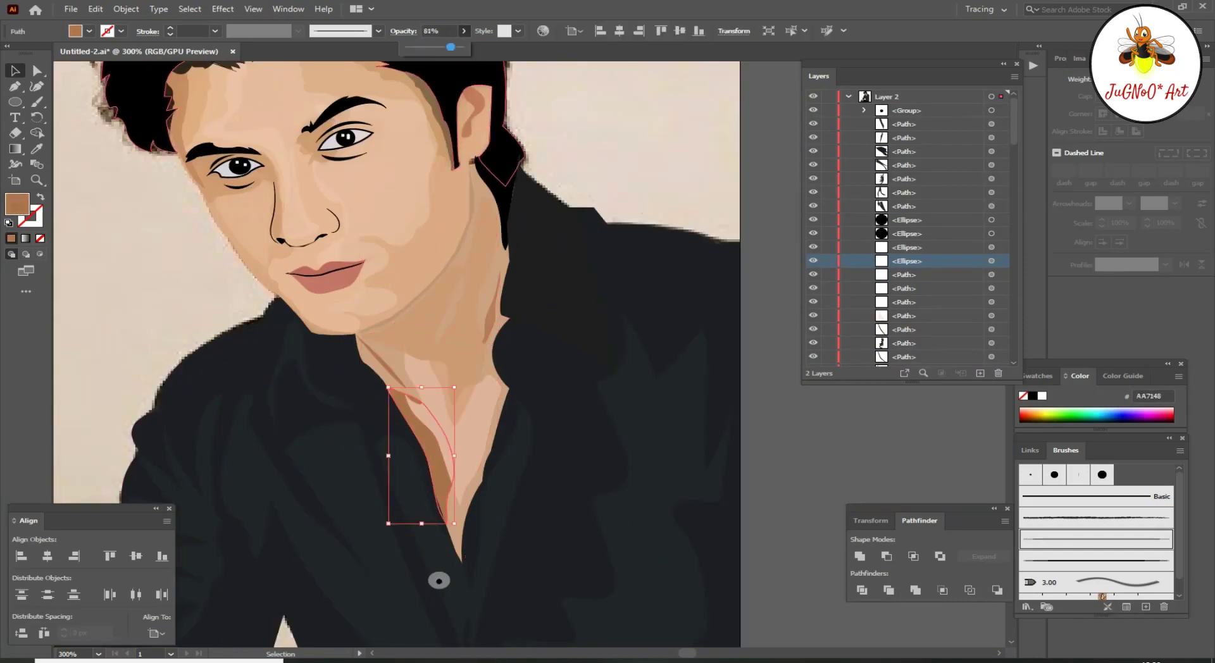
pyautogui.scroll(-3, 493, 379)
pyautogui.scroll(2, 494, 380)
pyautogui.click(500, 412)
pyautogui.scroll(-3, 494, 380)
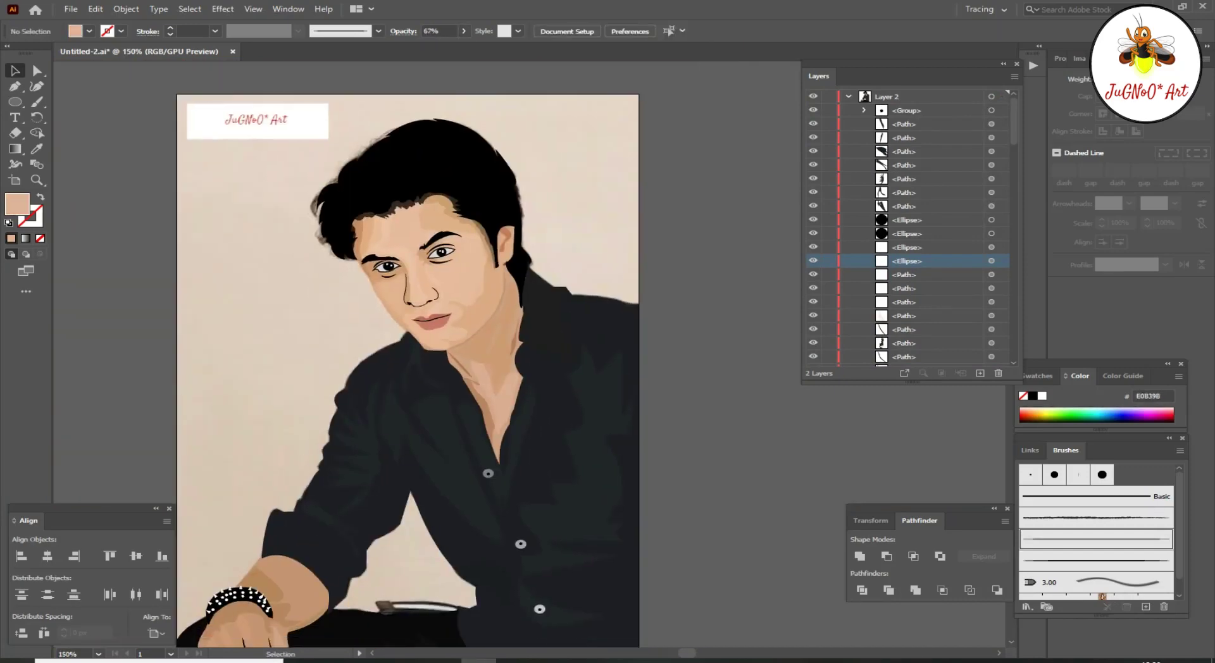
pyautogui.scroll(3, 619, 412)
pyautogui.scroll(-1, 411, 253)
pyautogui.click(411, 152)
pyautogui.hotkey('ctrl', 'shift', '[')
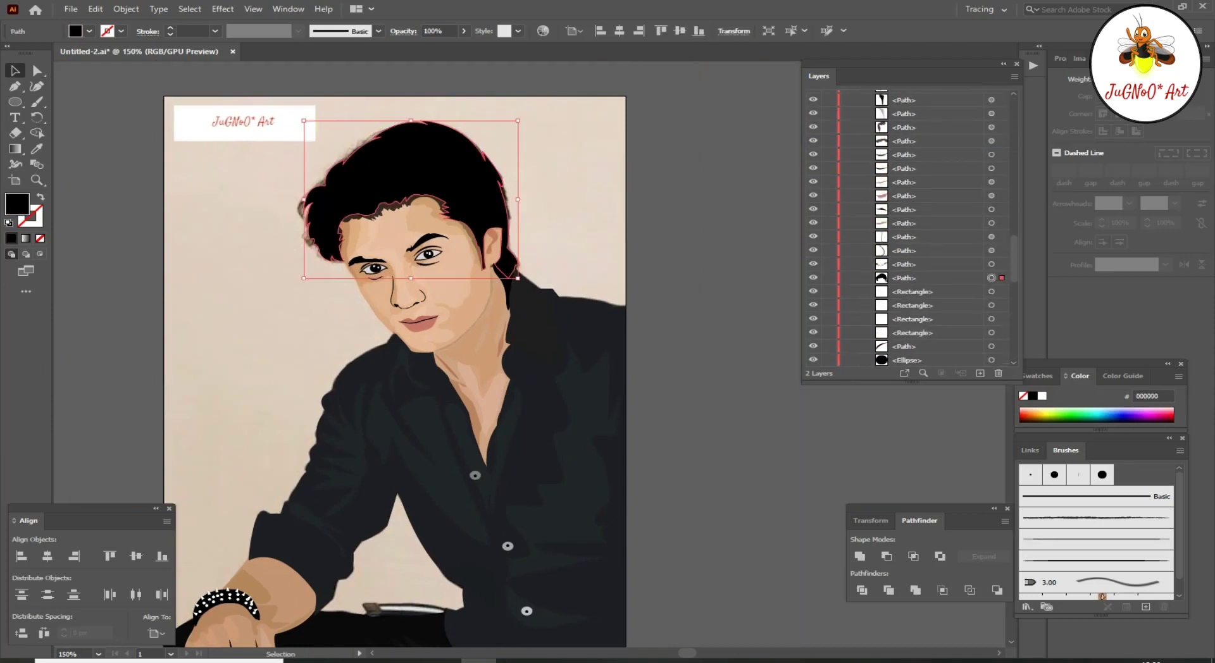
# Step: Undo moving the face in front of the hair and select the left forehead hair
pyautogui.click(411, 203)
pyautogui.scroll(1, 413, 175)
pyautogui.scroll(1, 413, 176)
pyautogui.hotkey('ctrl', 'z')
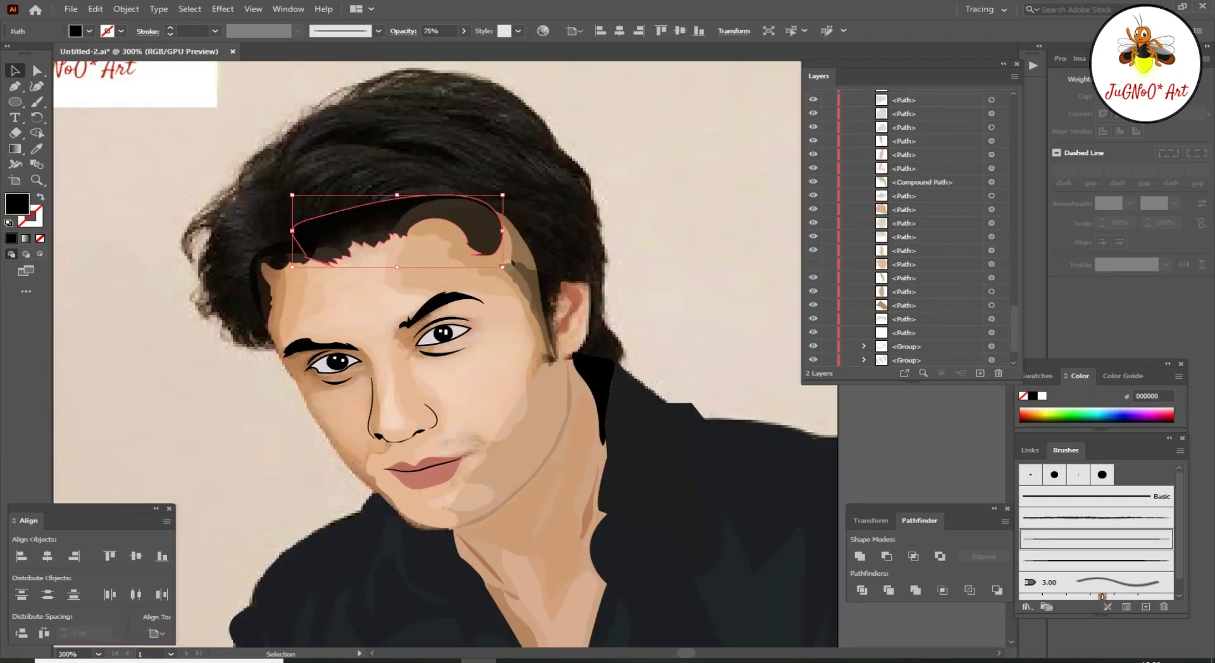
pyautogui.click(508, 264)
pyautogui.click(272, 259)
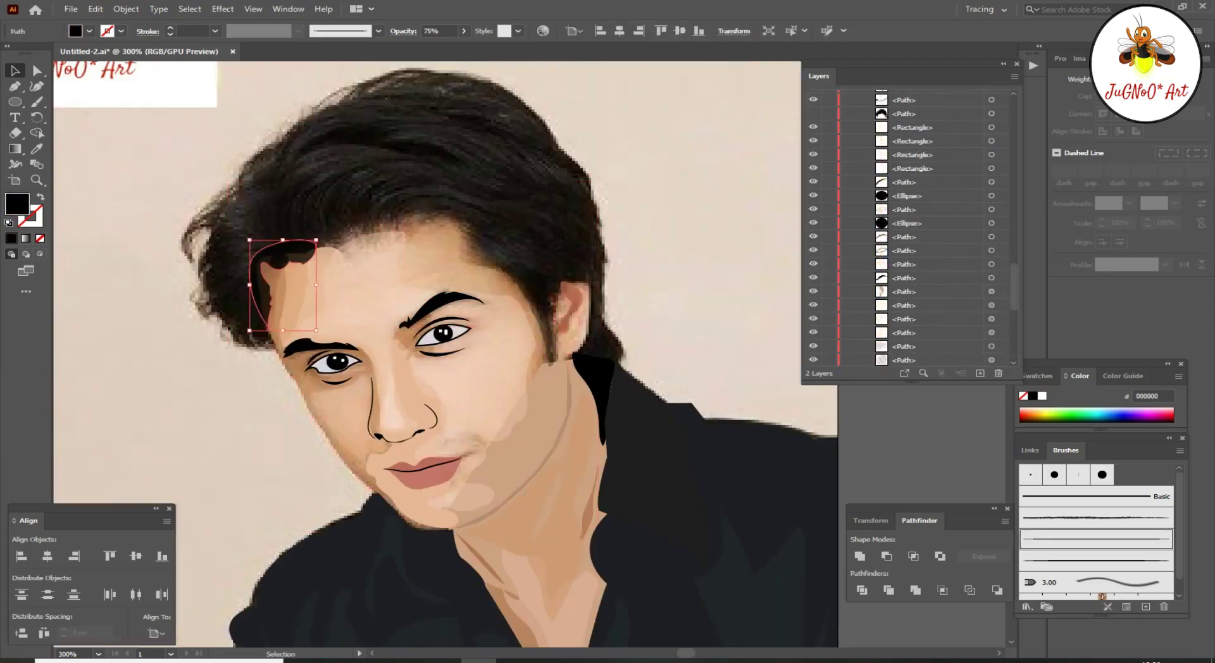
# Step: Paint grey strands over the hair and across the top of the head
pyautogui.press('b')
pyautogui.moveTo(405, 317); pyautogui.dragTo(454, 387)
pyautogui.scroll(1, 379, 241)
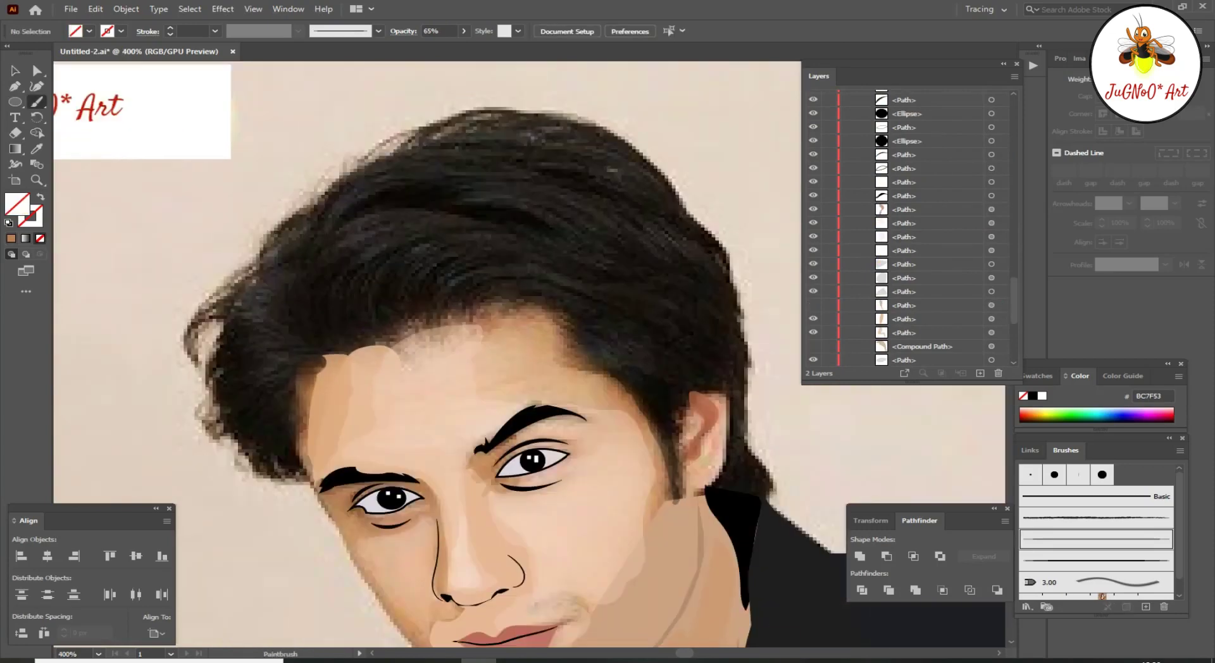
pyautogui.moveTo(437, 231); pyautogui.dragTo(493, 236)
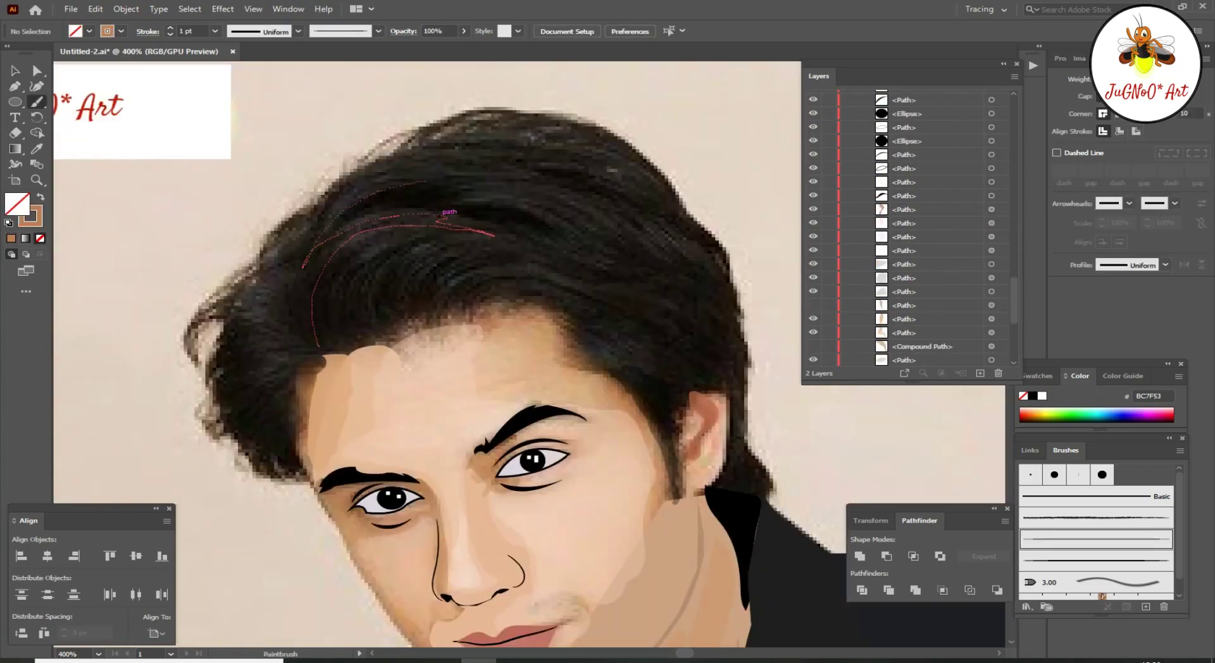
pyautogui.press('v')
pyautogui.rightClick(310, 270)
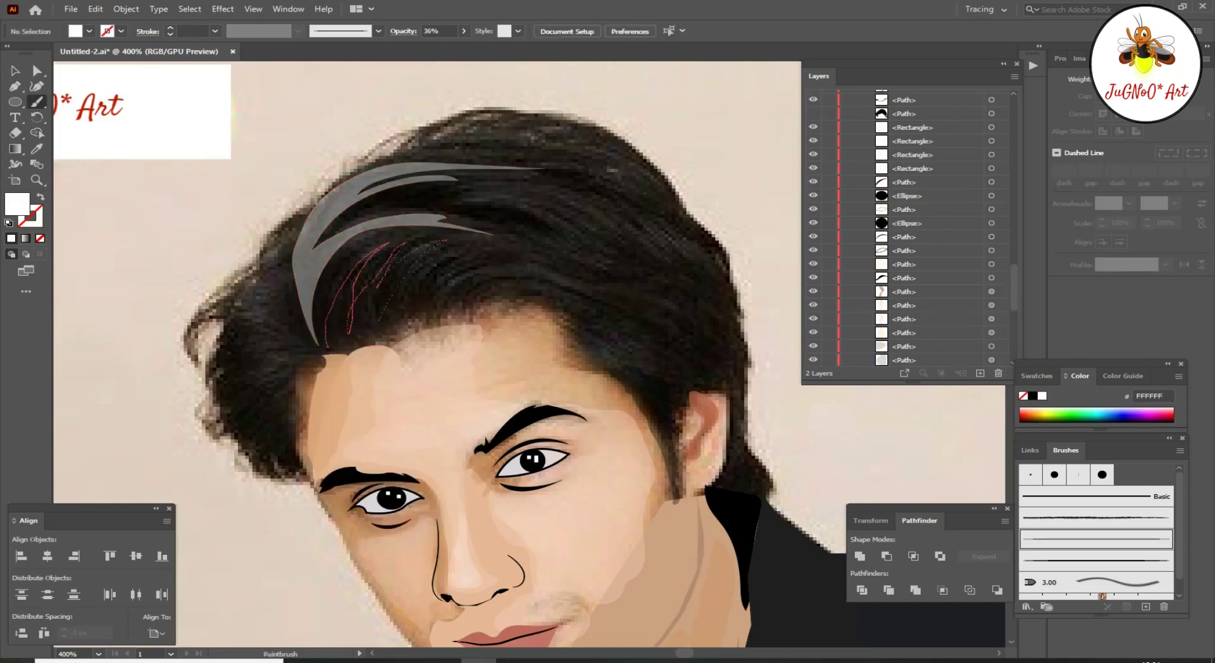
# Step: Delete the unwanted strokes and paint two light strand highlights across the hair
pyautogui.press('v')
pyautogui.click(310, 266)
pyautogui.moveTo(354, 198); pyautogui.dragTo(304, 256)
pyautogui.press('Delete')
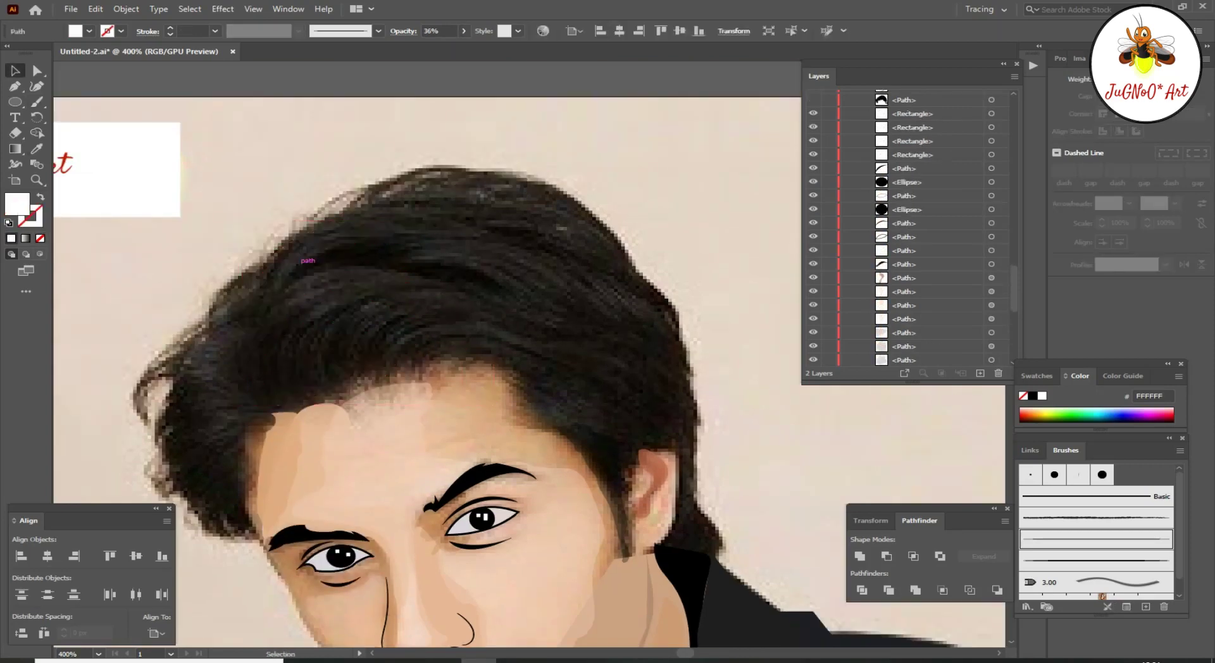
pyautogui.press('b')
pyautogui.moveTo(329, 370); pyautogui.dragTo(433, 260)
pyautogui.moveTo(370, 357); pyautogui.dragTo(585, 288)
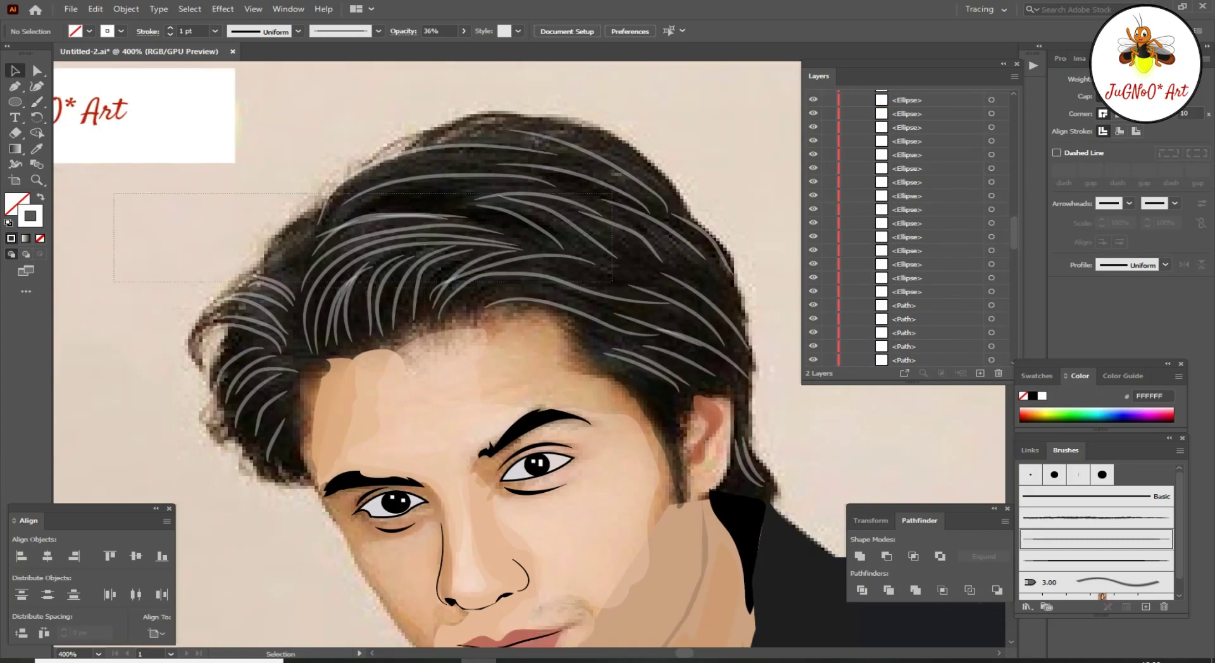
# Step: Lasso the anchor points of the hair strands and zoom out to check them
pyautogui.click(36, 70)
pyautogui.click(95, 102)
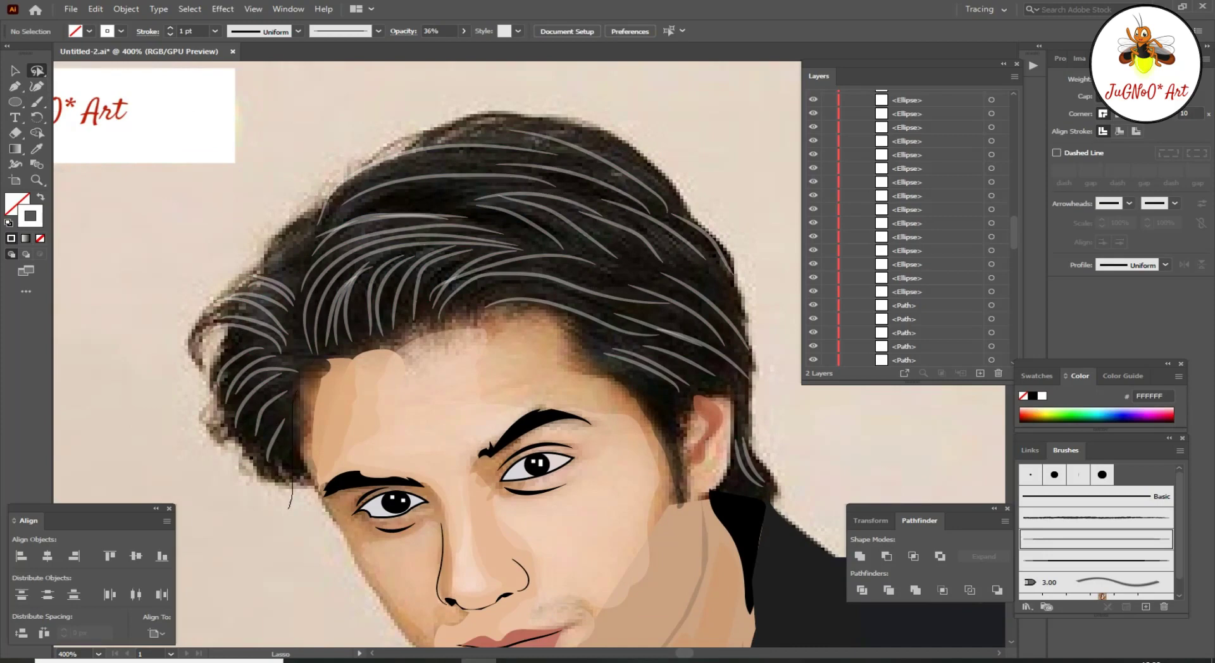
pyautogui.moveTo(734, 396); pyautogui.dragTo(737, 442)
pyautogui.hotkey('ctrl', '-')
pyautogui.hotkey('ctrl', '-')
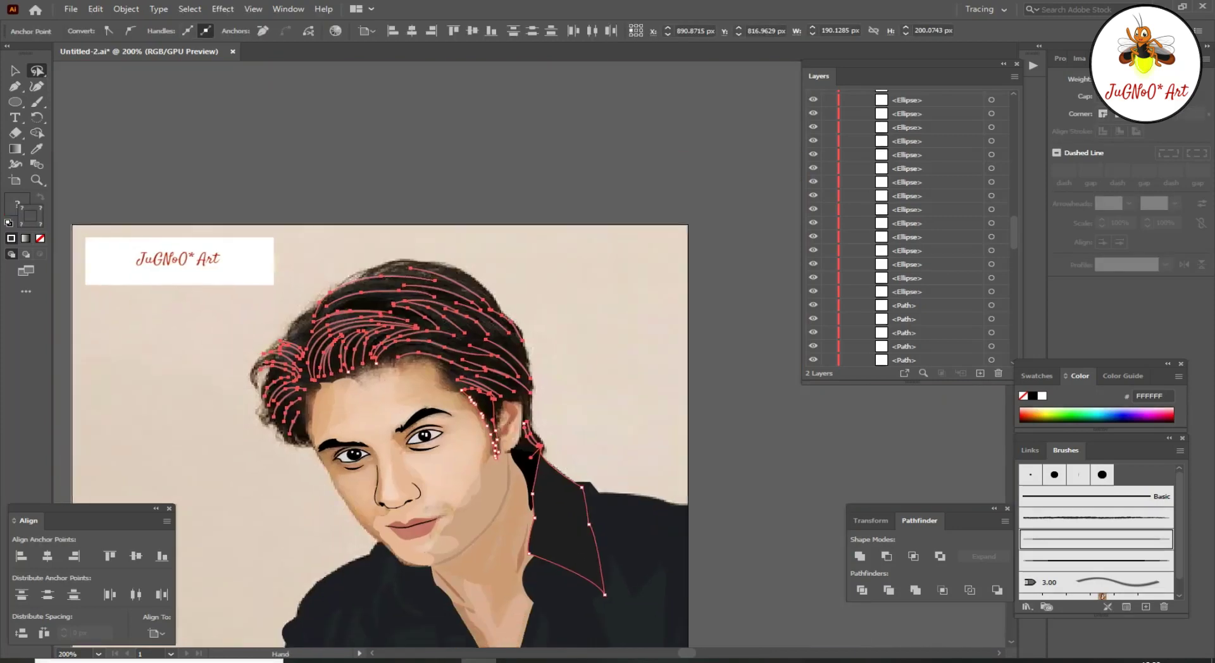
# Step: Paint a second set of white strands across the top of the hair
pyautogui.hotkey('ctrl', '+')
pyautogui.press('a')
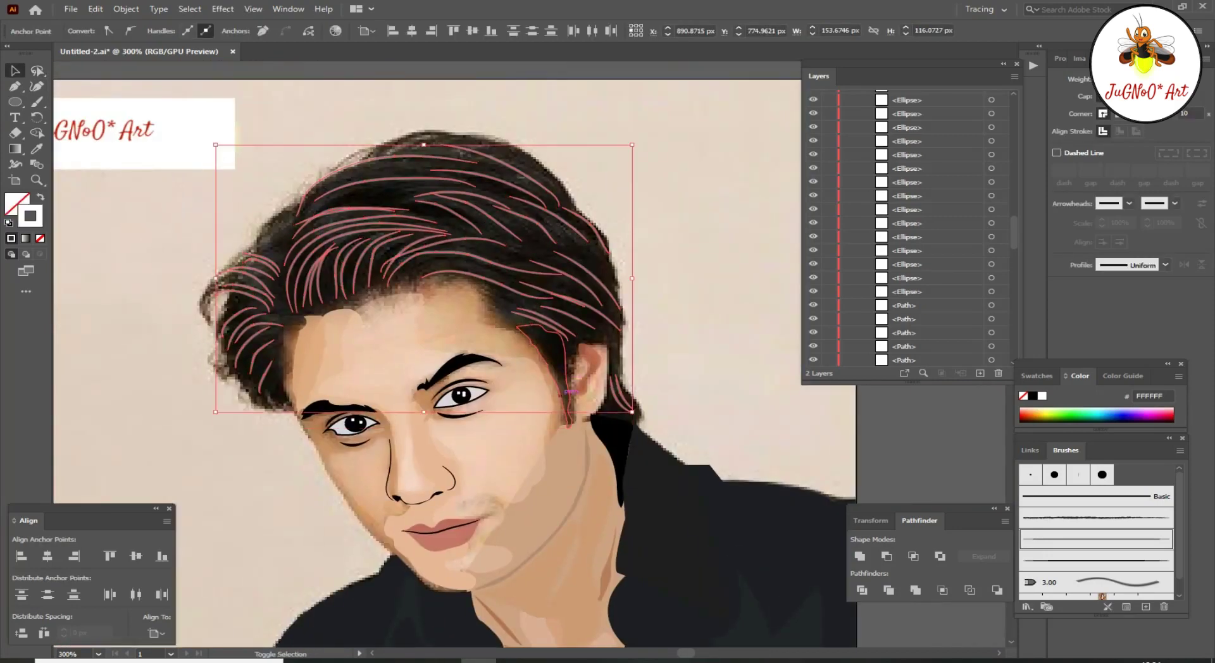
pyautogui.hotkey('ctrl', 'shift', 'a')
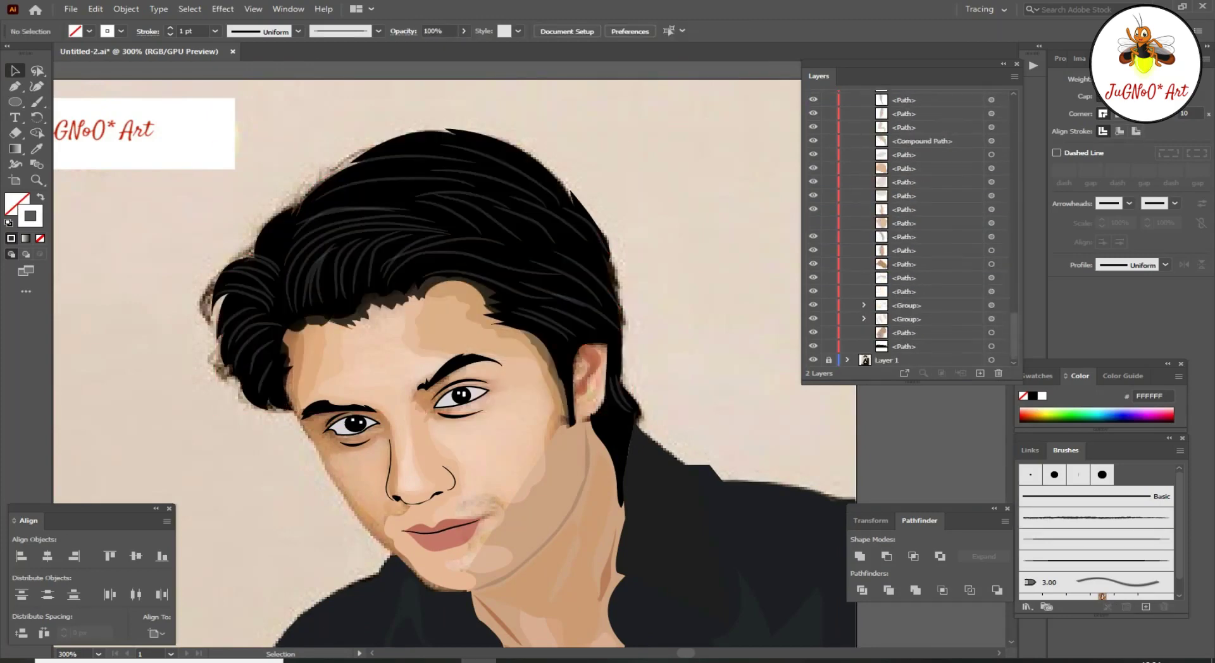
pyautogui.hotkey('ctrl', '=')
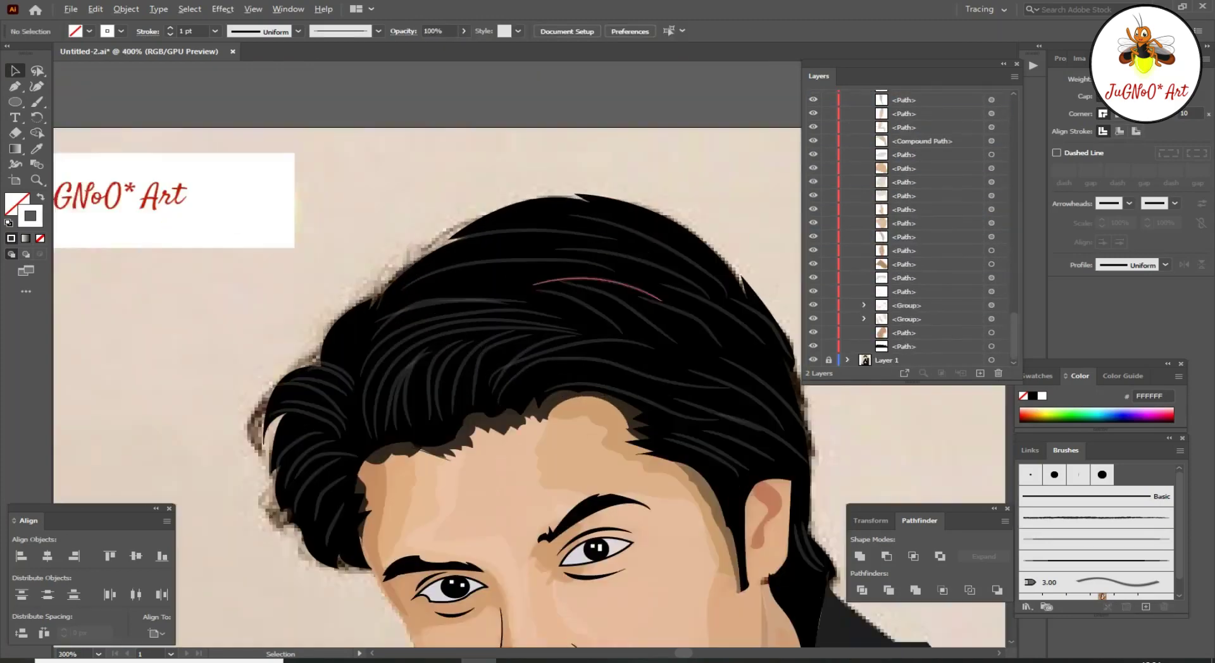
pyautogui.press('b')
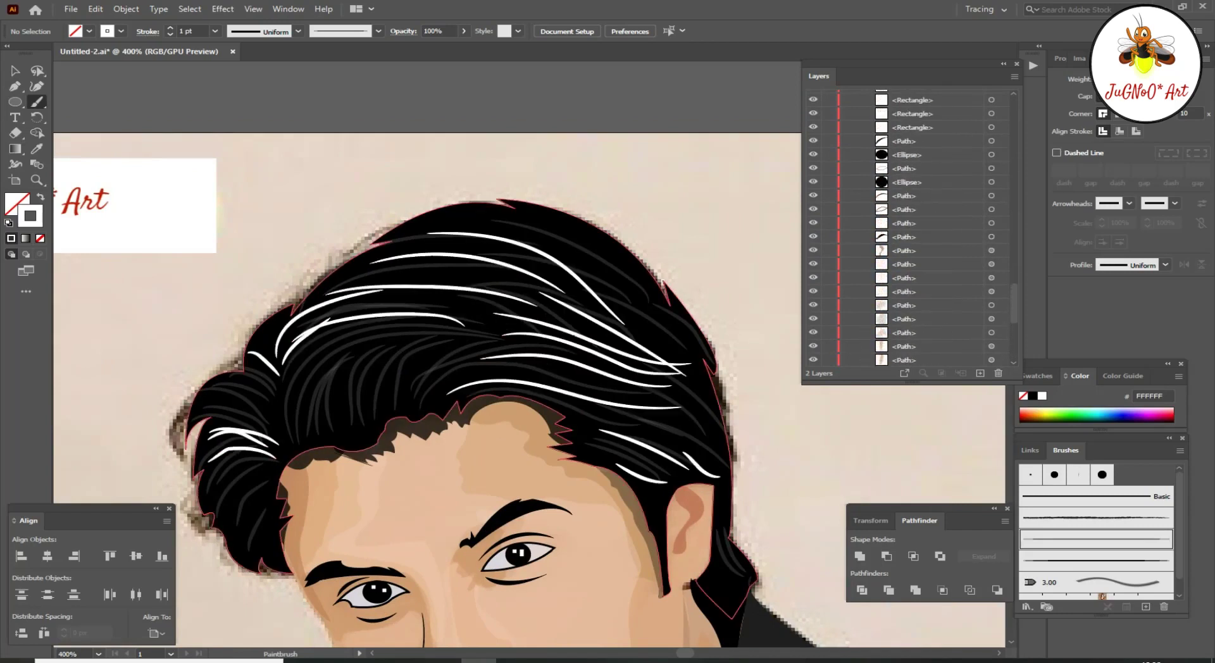
pyautogui.press('v')
# Step: Group the white strands, fade them to 32% opacity, and zoom out to the whole portrait
pyautogui.click(349, 355)
pyautogui.keyDown('shift'); pyautogui.click(629, 269); pyautogui.keyUp('shift')
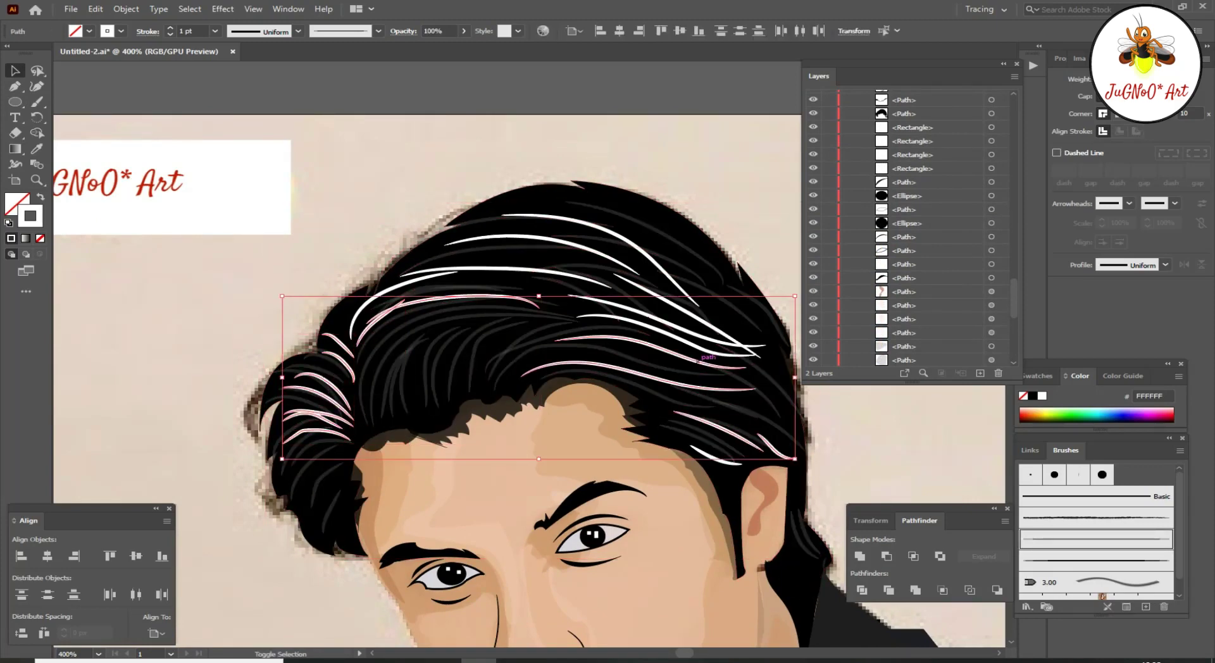
pyautogui.hotkey('ctrl', 'g')
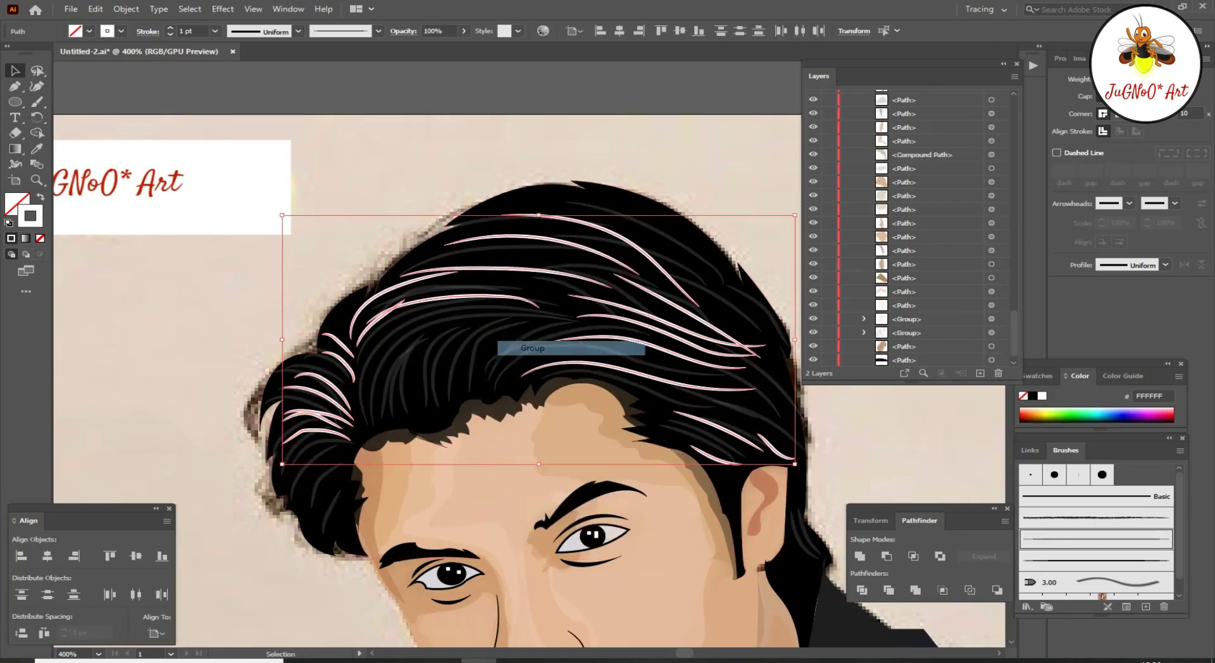
pyautogui.write('32')
pyautogui.press('Return')
pyautogui.hotkey('ctrl', '-')
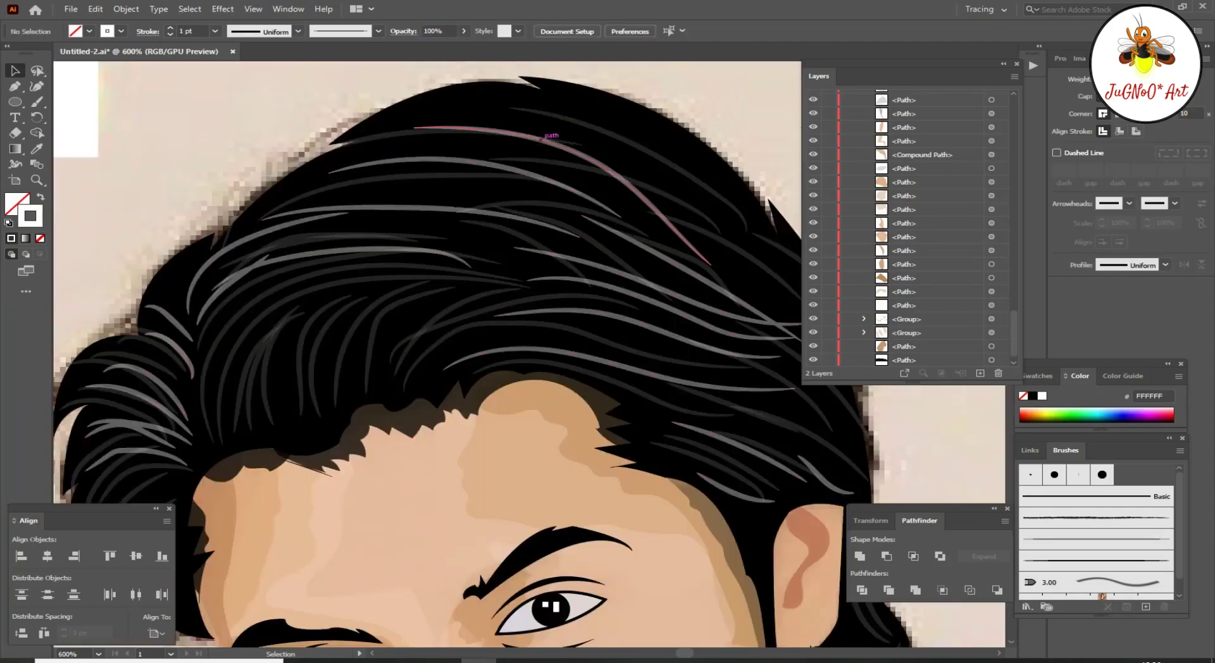
pyautogui.hotkey('ctrl', 'shift', 'a')
pyautogui.hotkey('ctrl', '-')
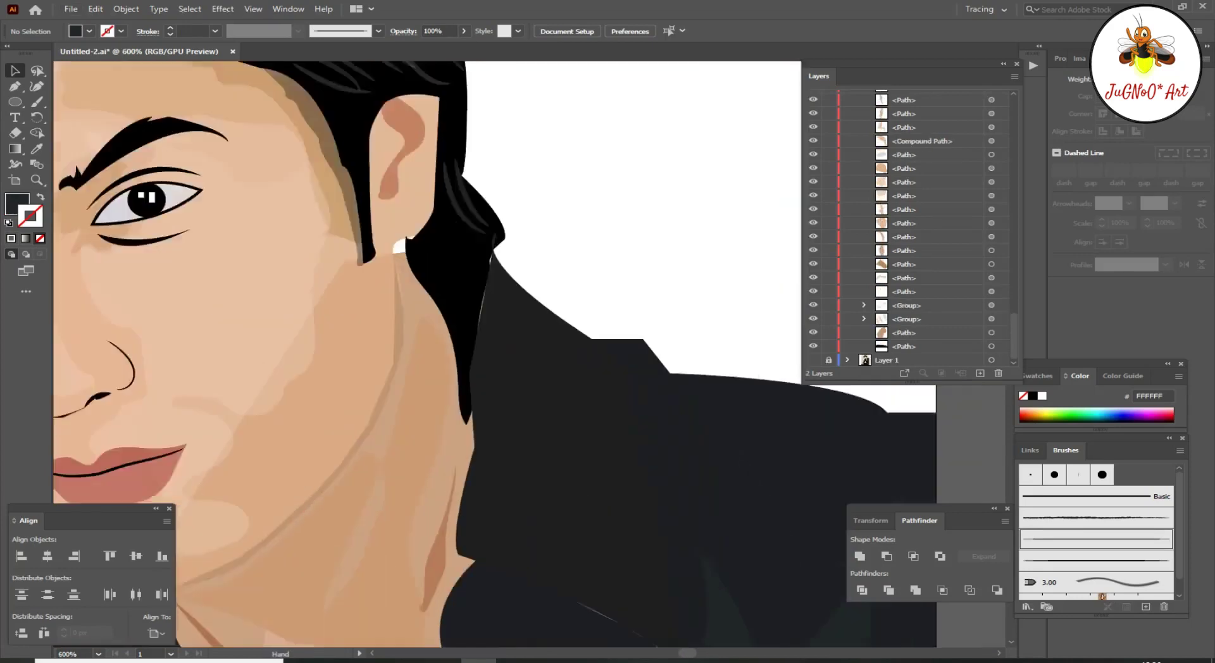
# Step: Shade inside the ear with an eyedropper-sampled skin colour, then zoom out to the whole artboard
pyautogui.moveTo(443, 253)
pyautogui.mouseDown()
pyautogui.moveTo(425, 386)
pyautogui.moveTo(408, 350)
pyautogui.mouseUp()
pyautogui.press('i')
pyautogui.scroll(3, 350, 360)
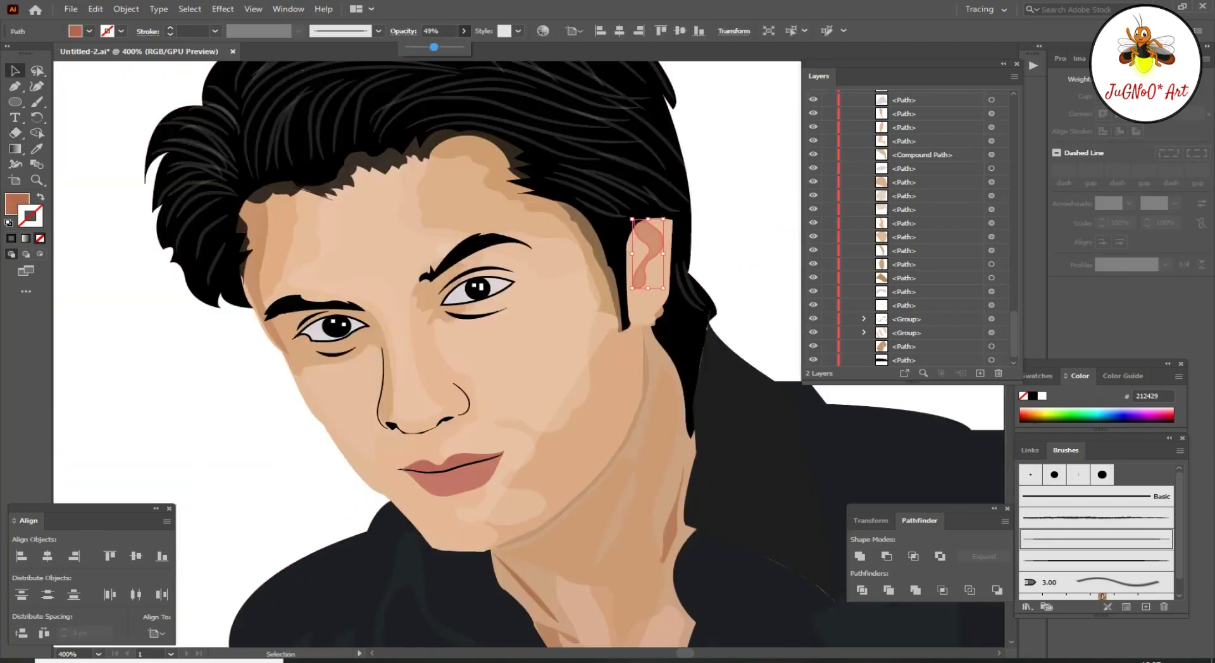
pyautogui.hotkey('ctrl', 'shift', 'a')
pyautogui.hotkey('ctrl', '1')
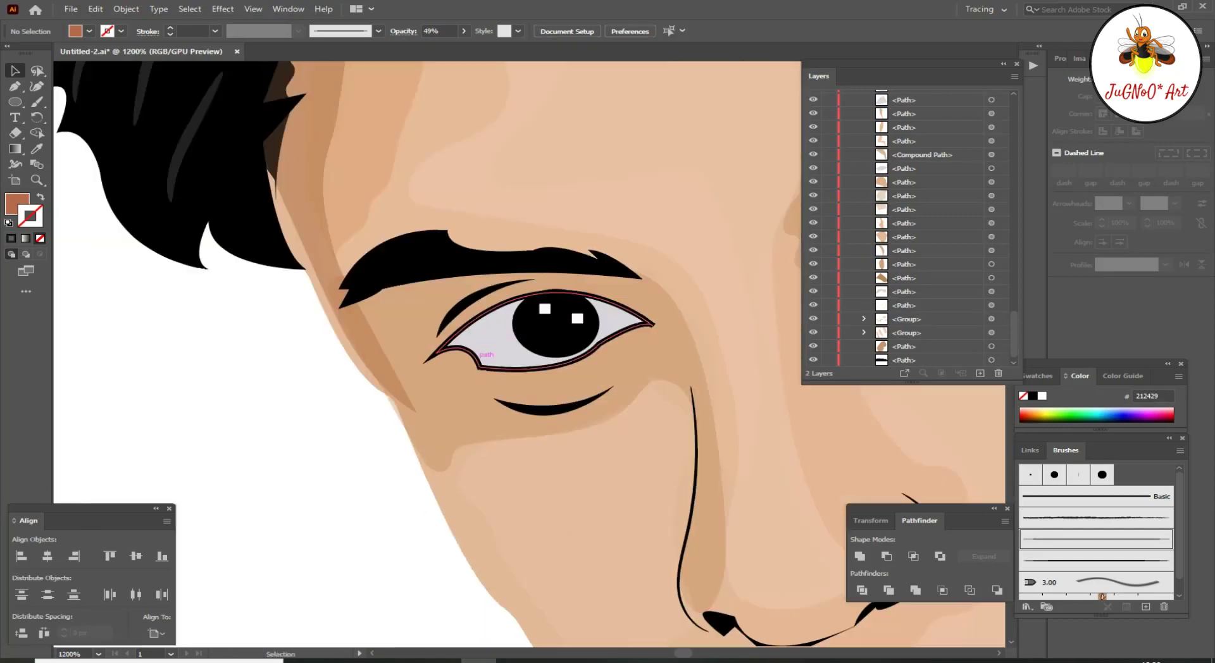
pyautogui.press('a')
pyautogui.hotkey('ctrl', 'shift', 'a')
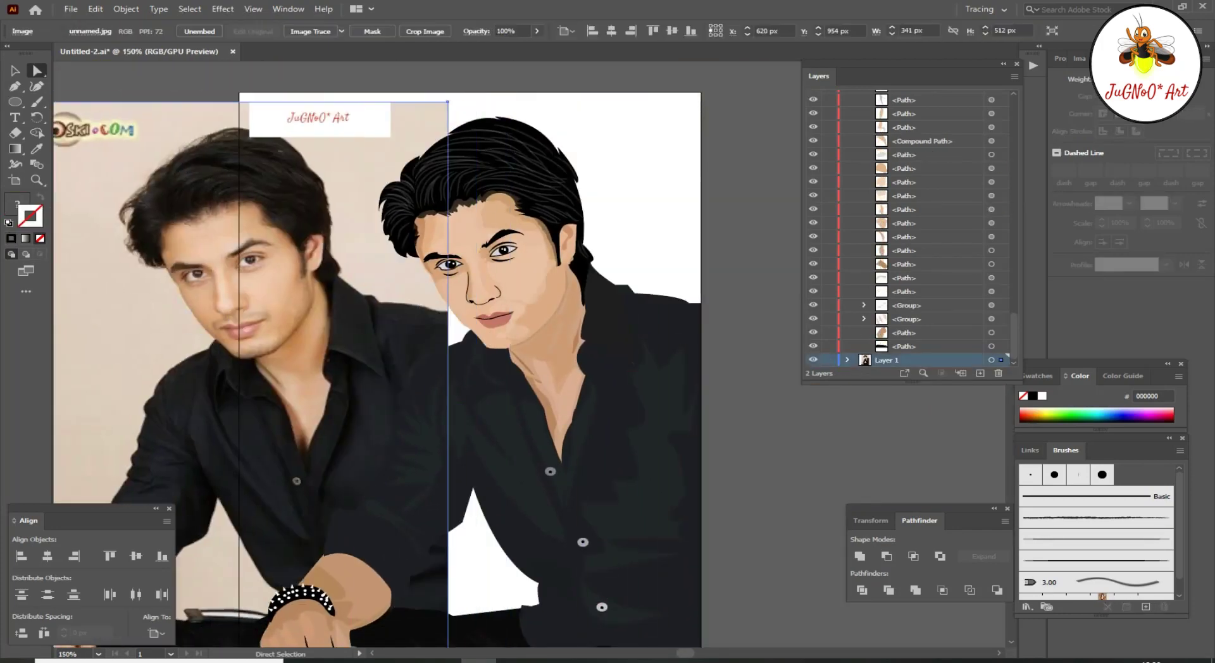
# Step: Select and adjust the inner corner anchor of the left eye outline
pyautogui.hotkey('ctrl', '=')
pyautogui.hotkey('ctrl', '=')
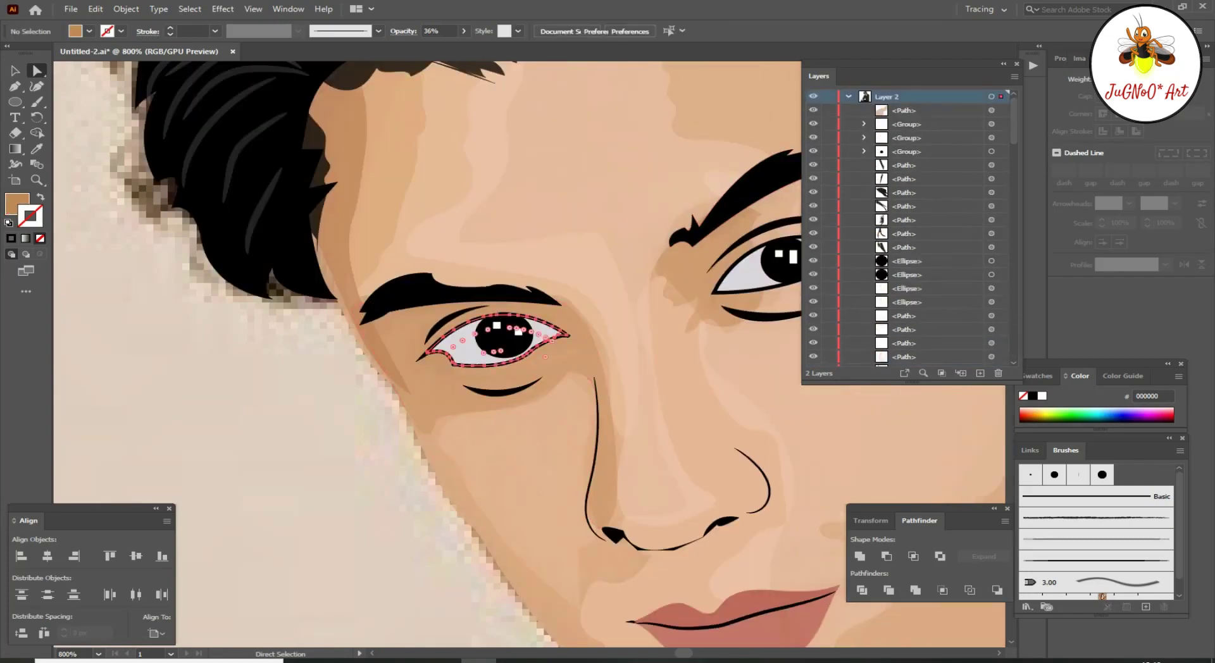
pyautogui.click(552, 326)
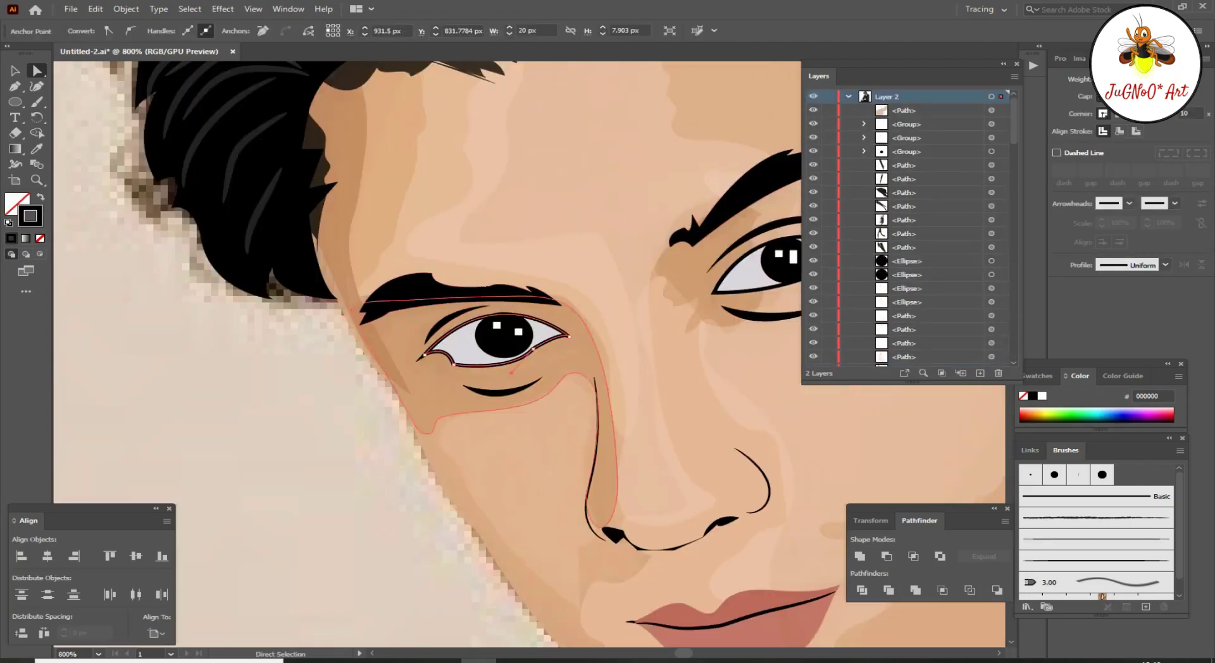
pyautogui.scroll(3, 443, 341)
pyautogui.scroll(-3, 443, 253)
pyautogui.scroll(1, 442, 241)
pyautogui.click(445, 236)
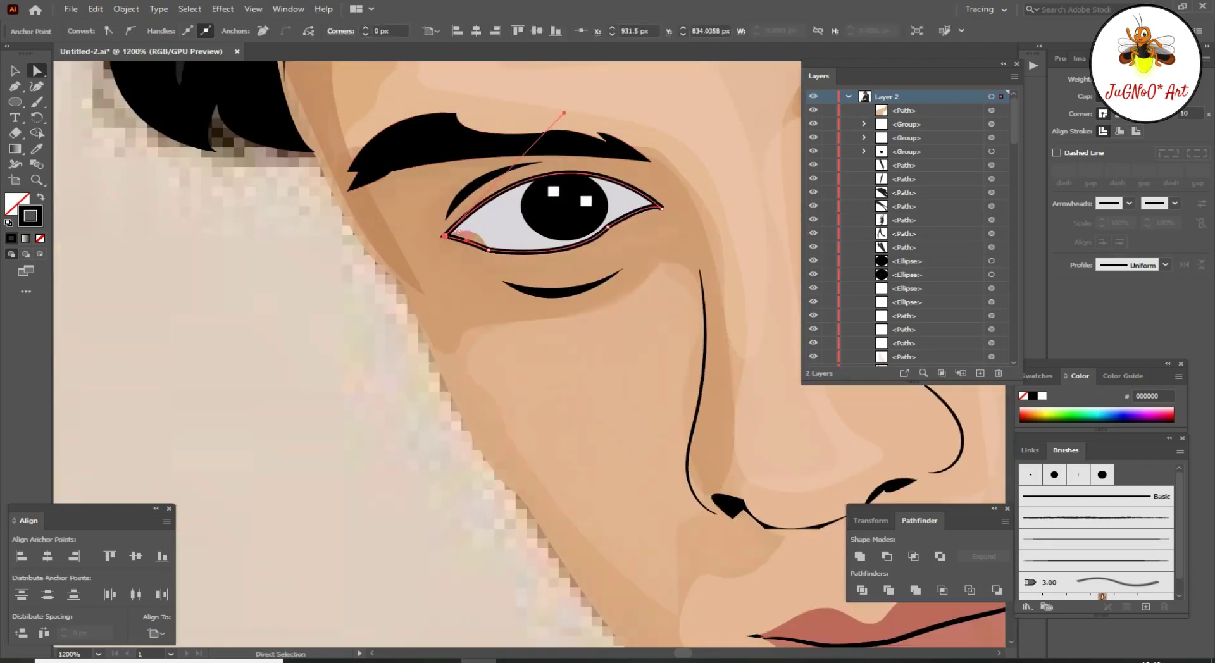
pyautogui.scroll(2, 455, 237)
# Step: Try a skin-coloured brush patch in the eye corner, delete it, and fit the artboard
pyautogui.press('b')
pyautogui.scroll(2, 455, 237)
pyautogui.click(1097, 538)
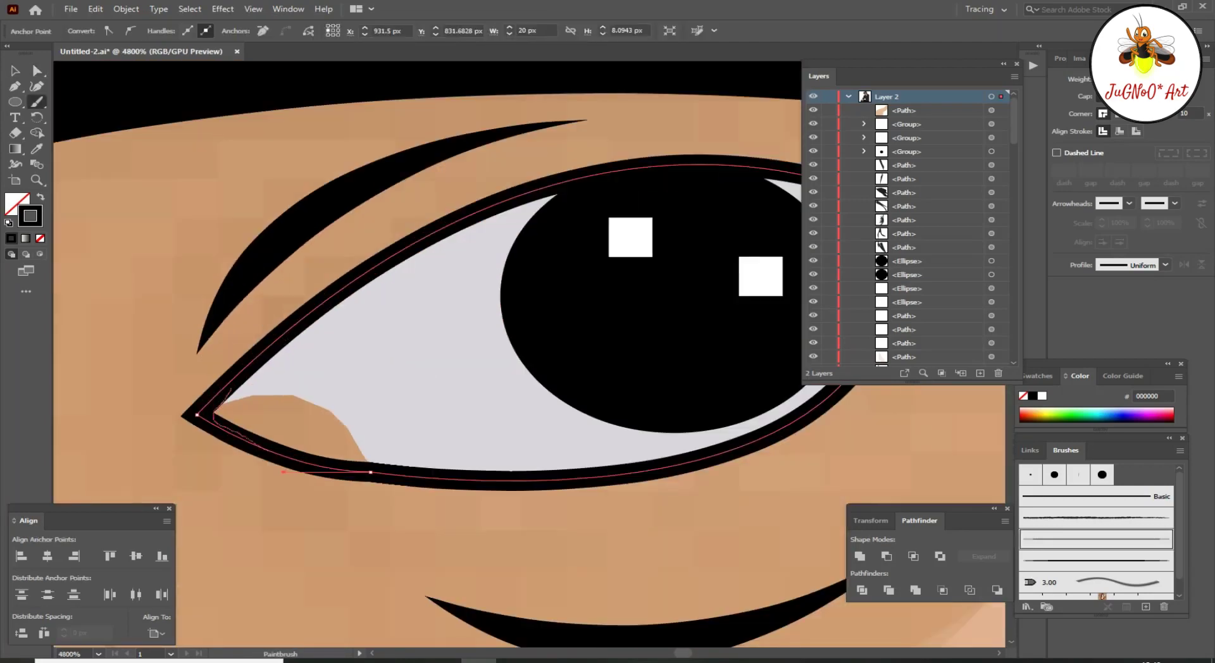
pyautogui.moveTo(239, 398); pyautogui.dragTo(361, 436)
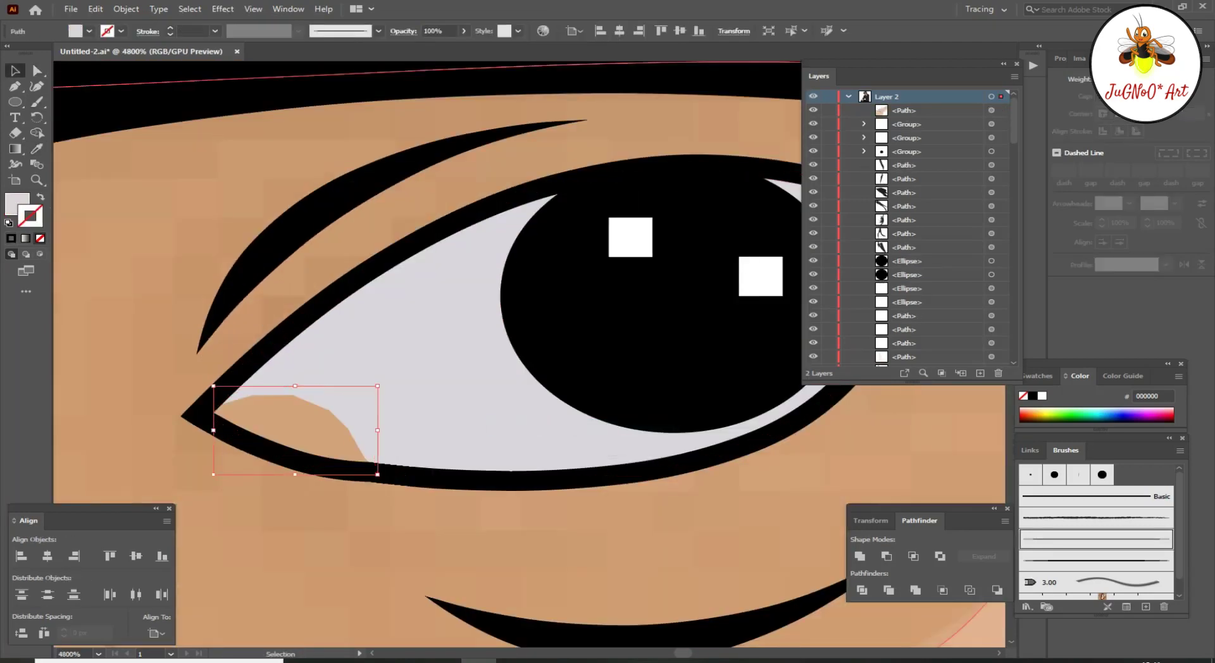
pyautogui.press('Delete')
pyautogui.hotkey('ctrl', '1')
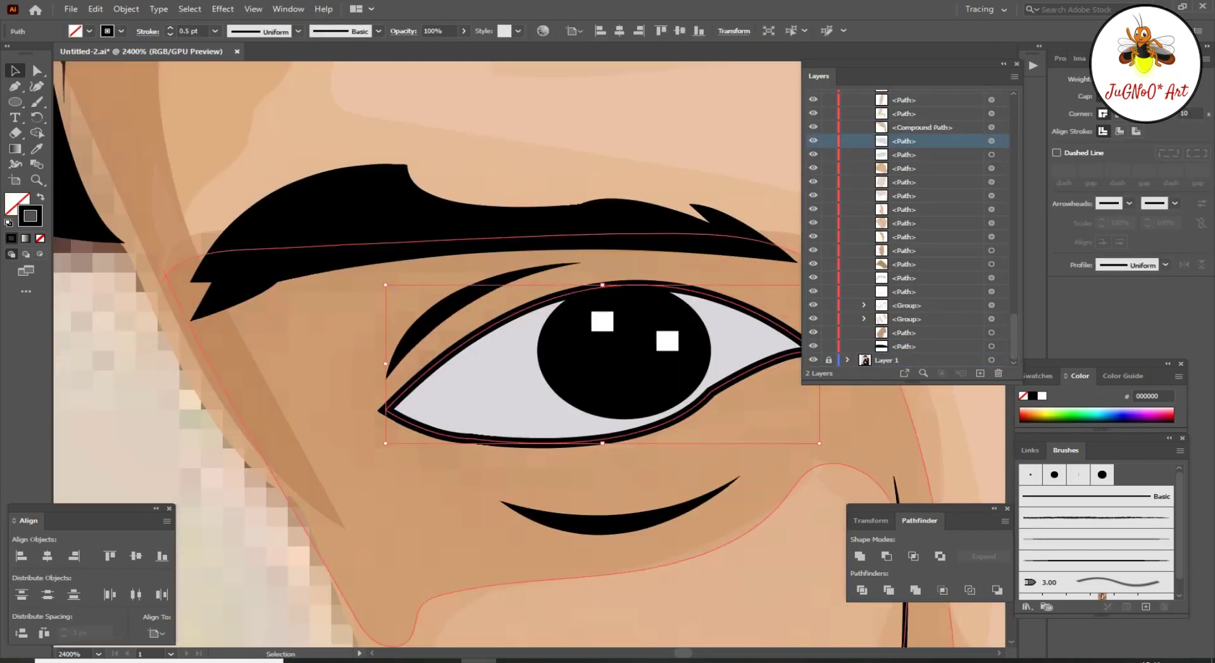
# Step: Shrink the eye shape and paint a pale 34% opacity highlight along the lower eye rim
pyautogui.moveTo(385, 442); pyautogui.dragTo(393, 428)
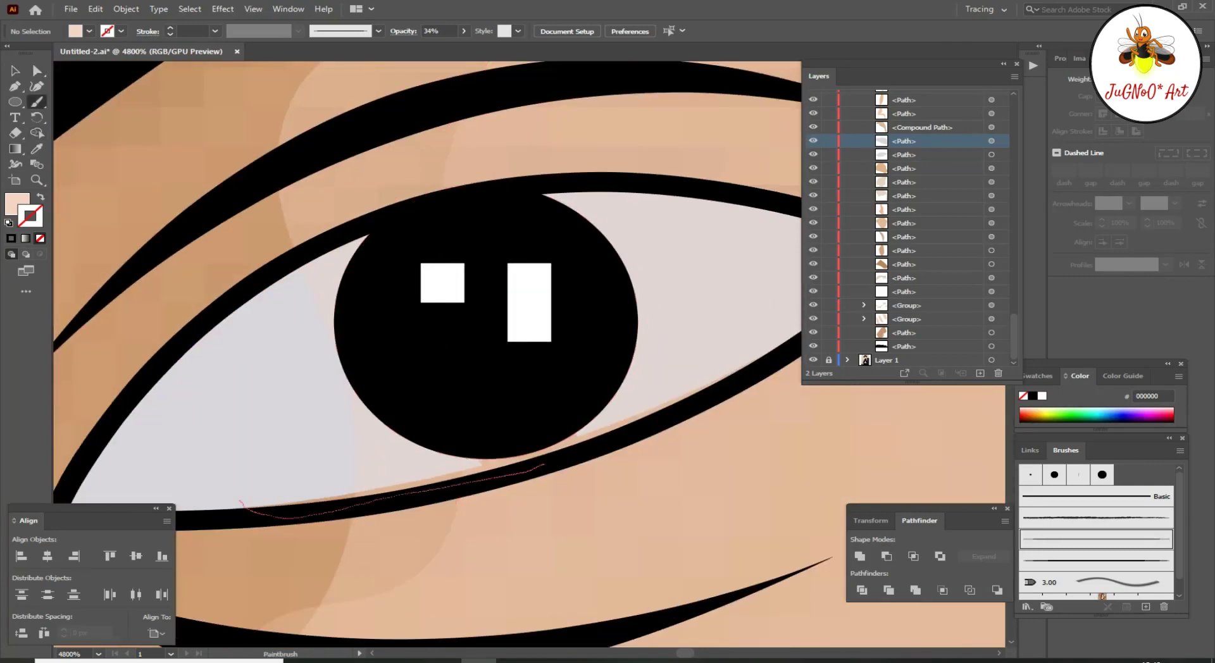
pyautogui.moveTo(674, 366); pyautogui.dragTo(244, 499)
pyautogui.press('v')
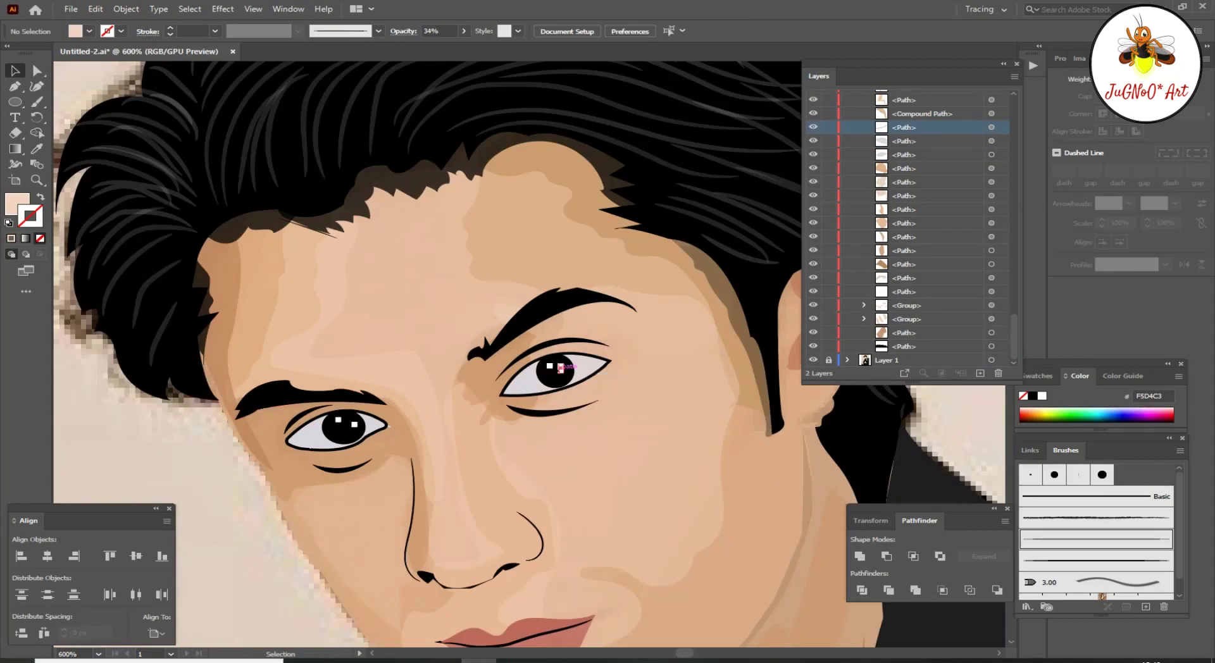
pyautogui.click(559, 369)
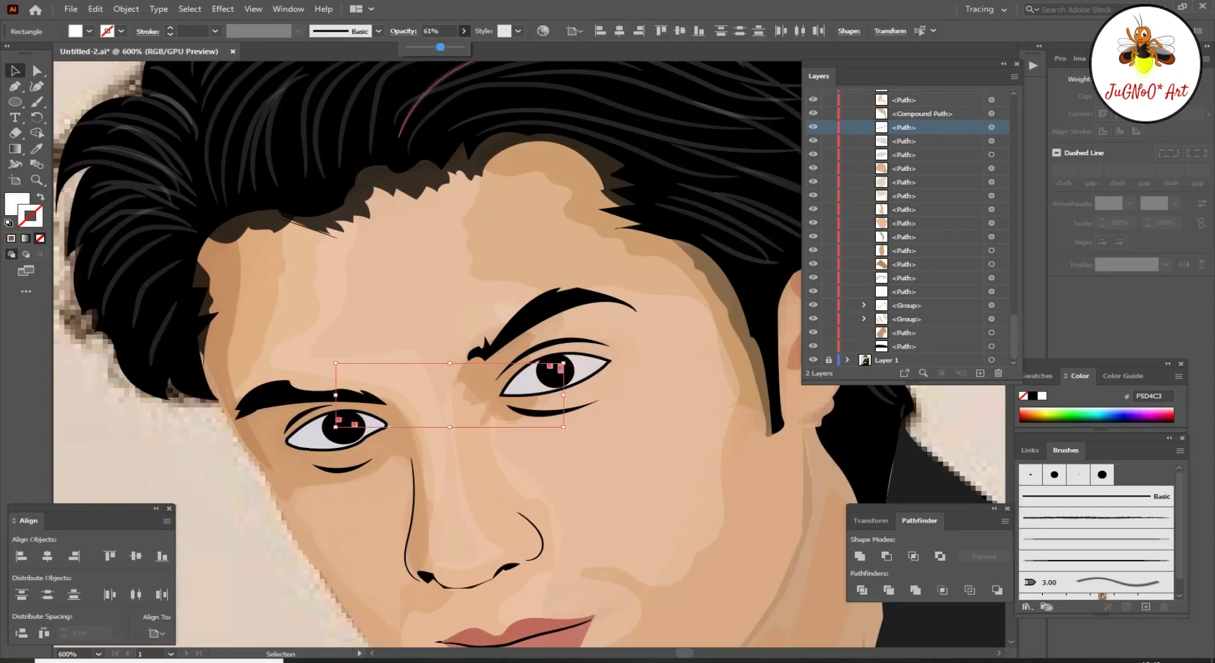